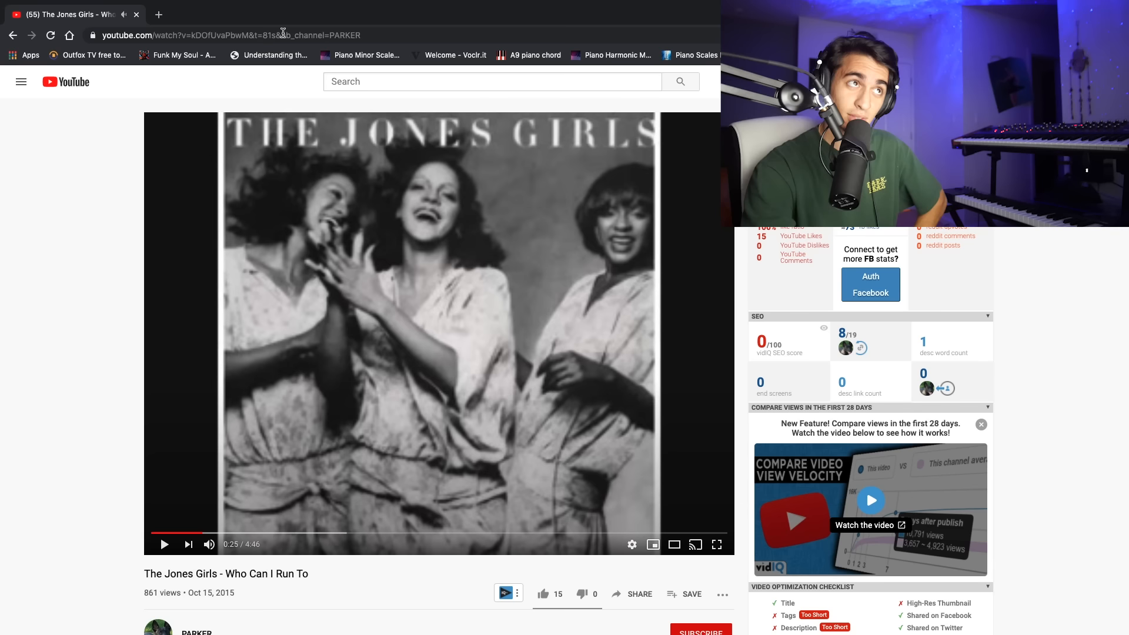
Step: Select the web address of The Jones Girls video "Who Can I Run To" in the browser
click(195, 34)
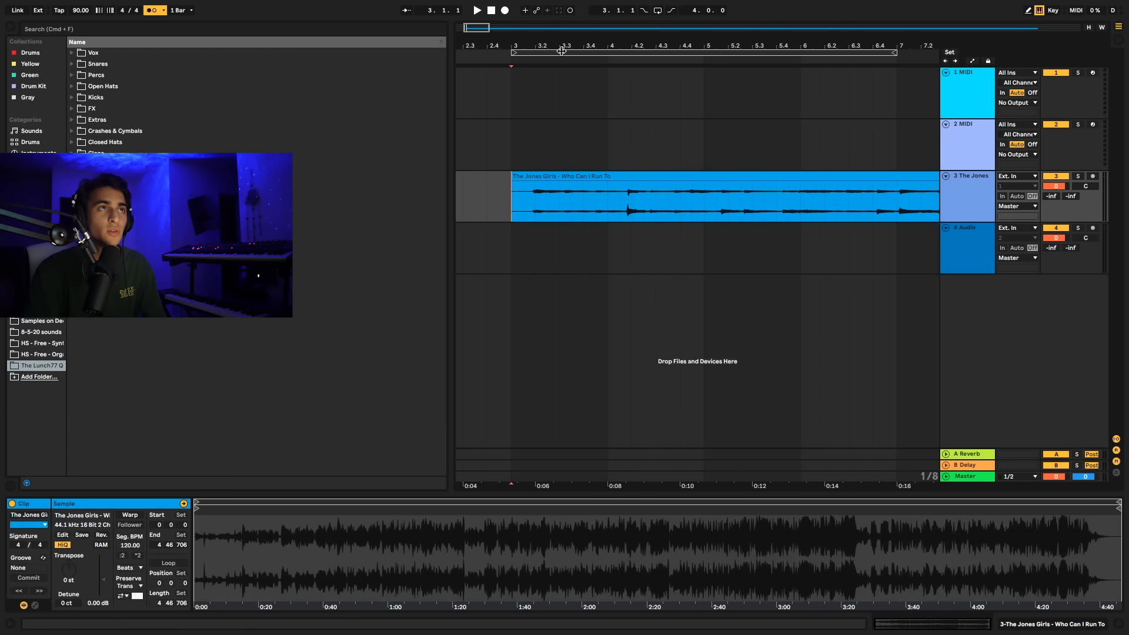
Step: In Ableton Live, play the opening of the Jones Girls clip to find where the music begins
drag(563, 49, 562, 33)
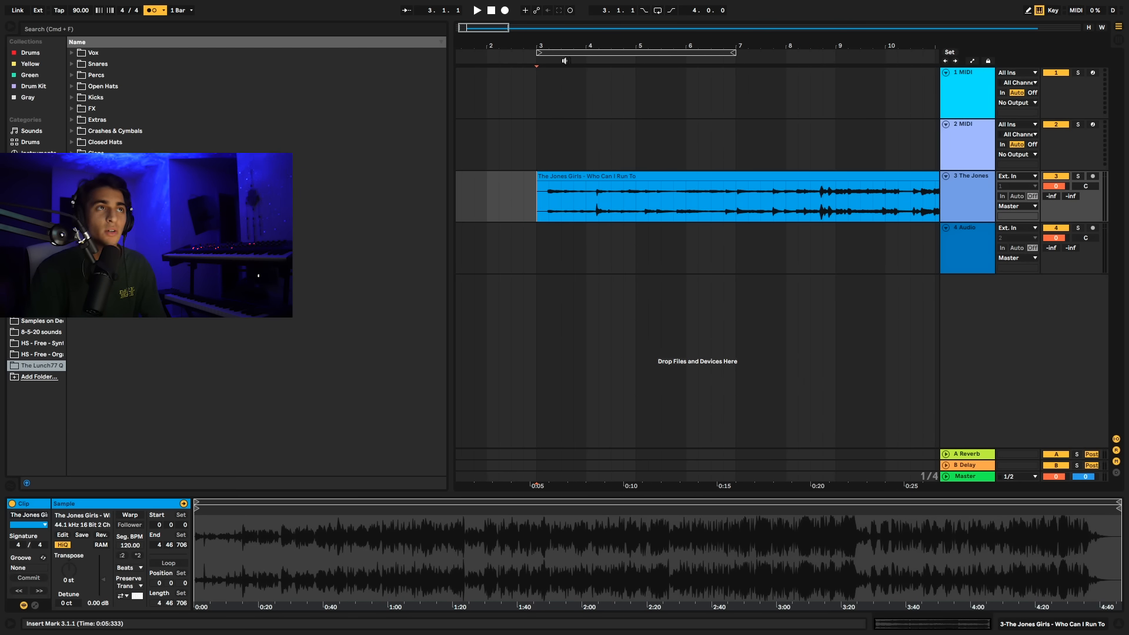
drag(562, 46, 563, 27)
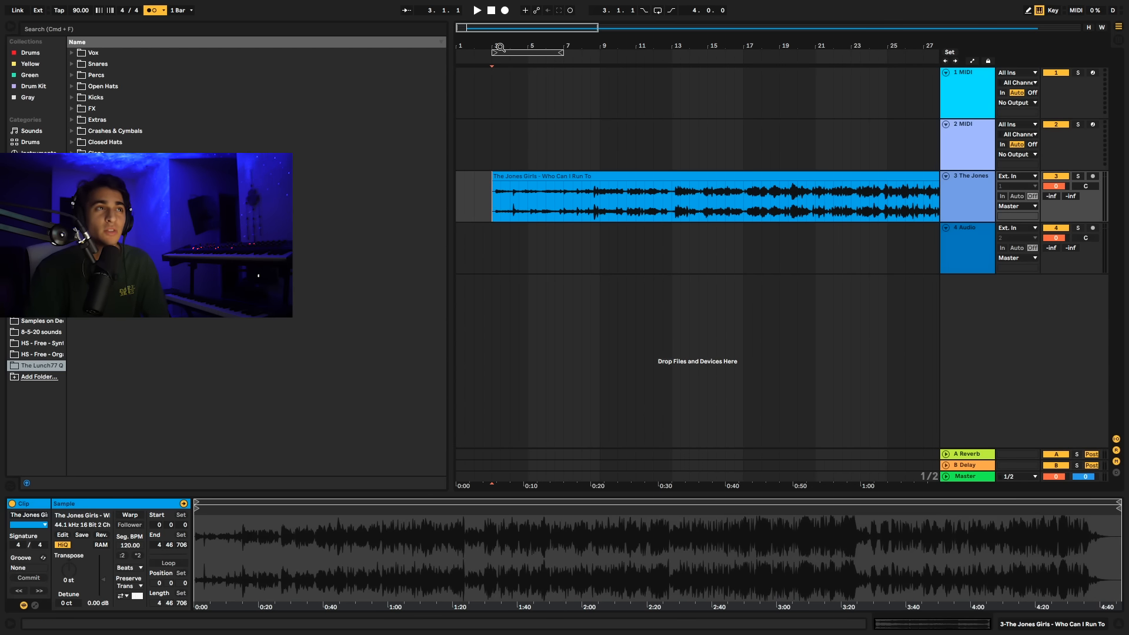
drag(496, 46, 495, 72)
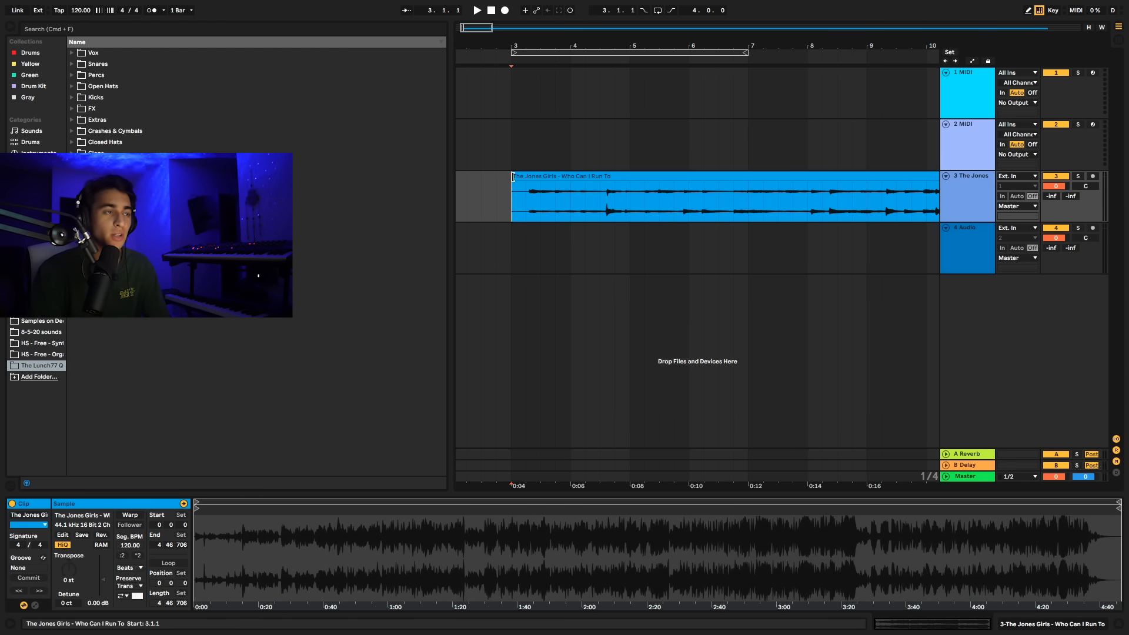
key(space)
drag(541, 37, 538, 42)
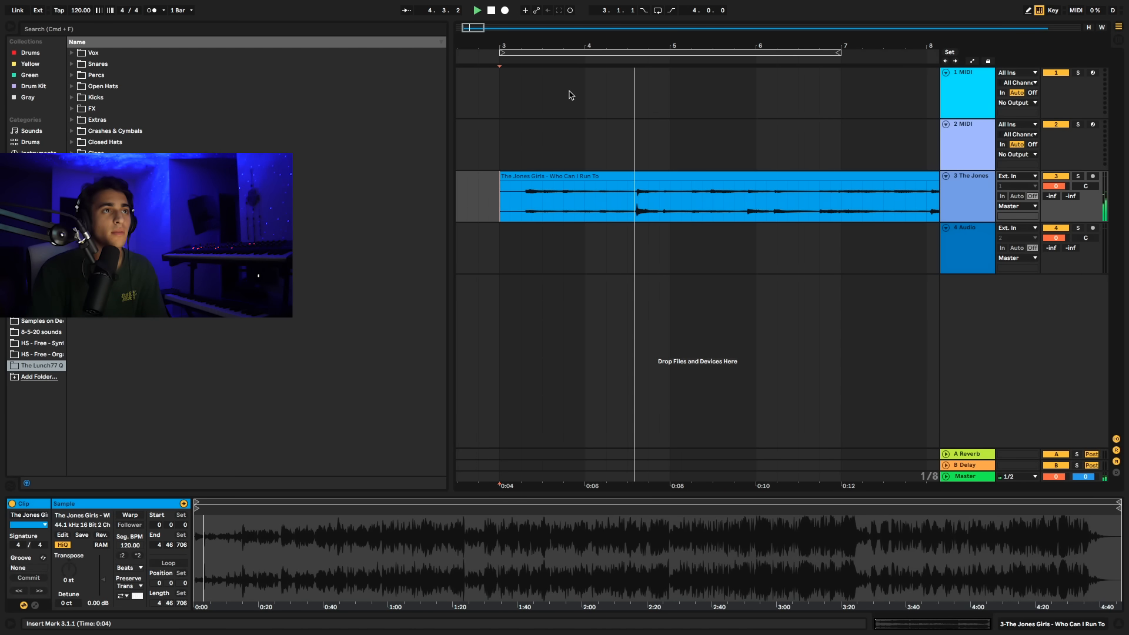
key(space)
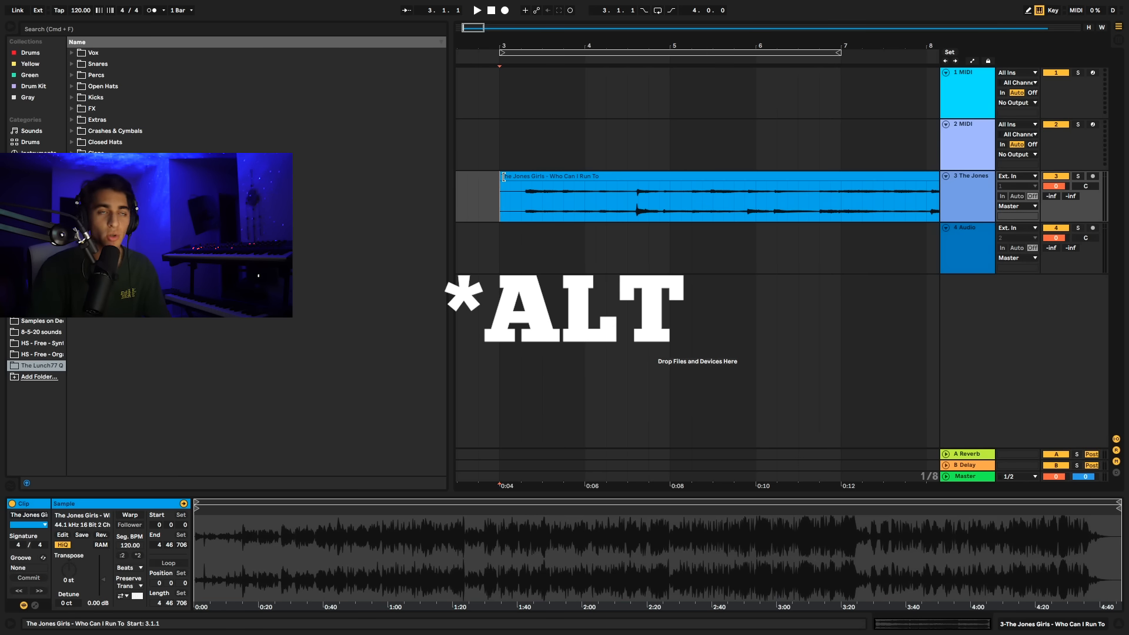
Step: Trim the silent start of the Jones Girls clip to about 3.3.4 and move the clip to bar 1
drag(501, 176, 559, 171)
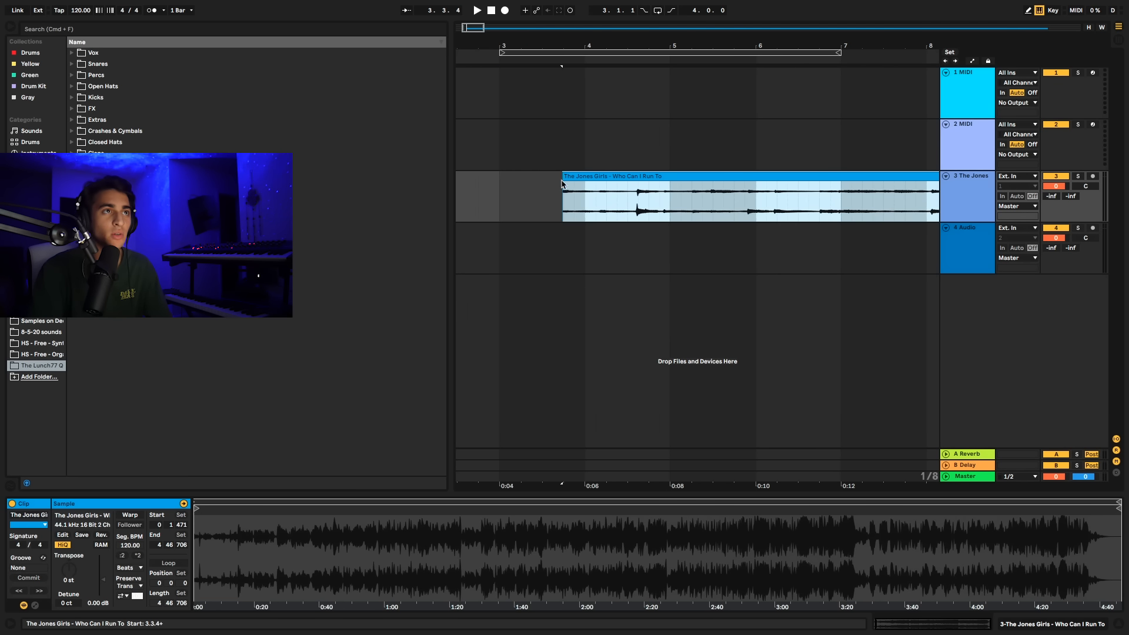
click(564, 200)
drag(570, 47, 551, 29)
key(space)
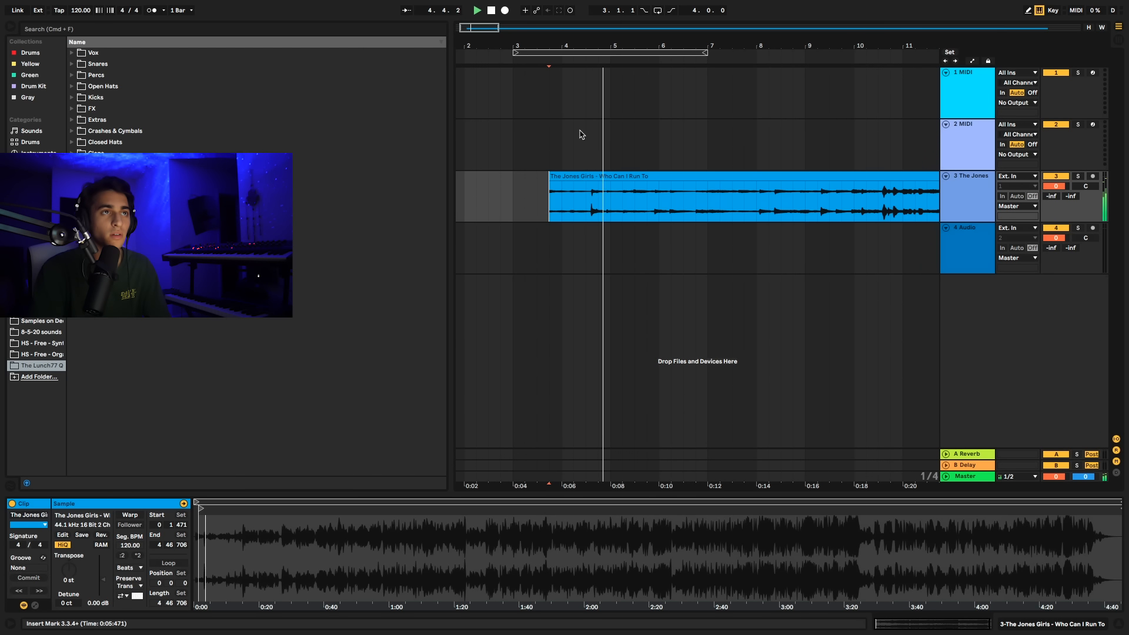
drag(552, 199, 457, 204)
key(space)
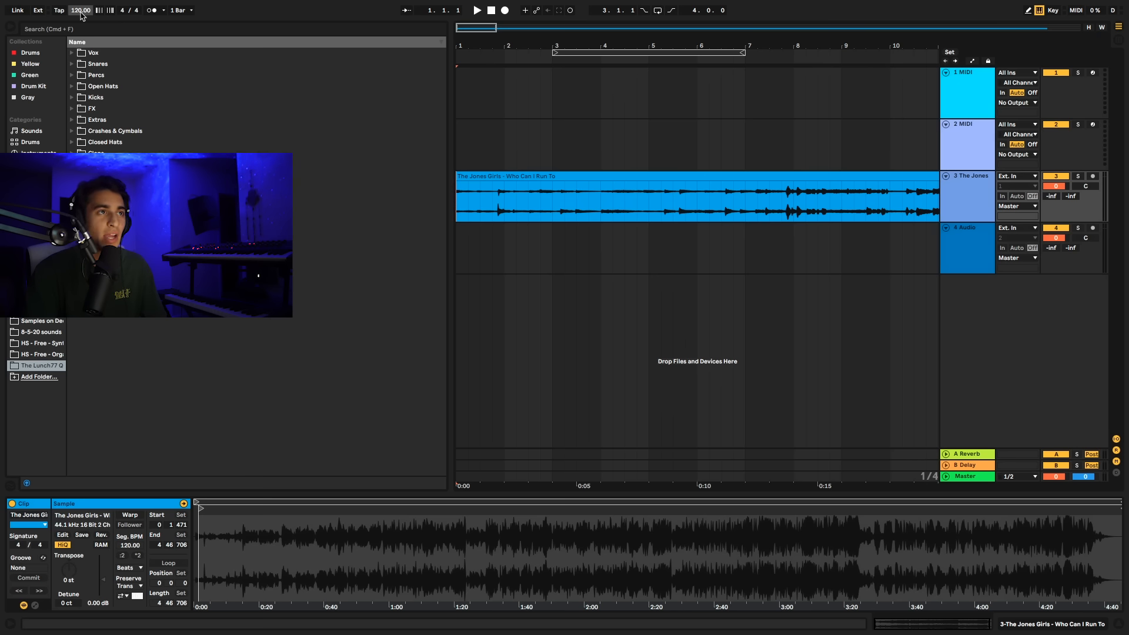
Step: Set the project tempo to 90.00 BPM and turn on the metronome
drag(80, 10, 81, 27)
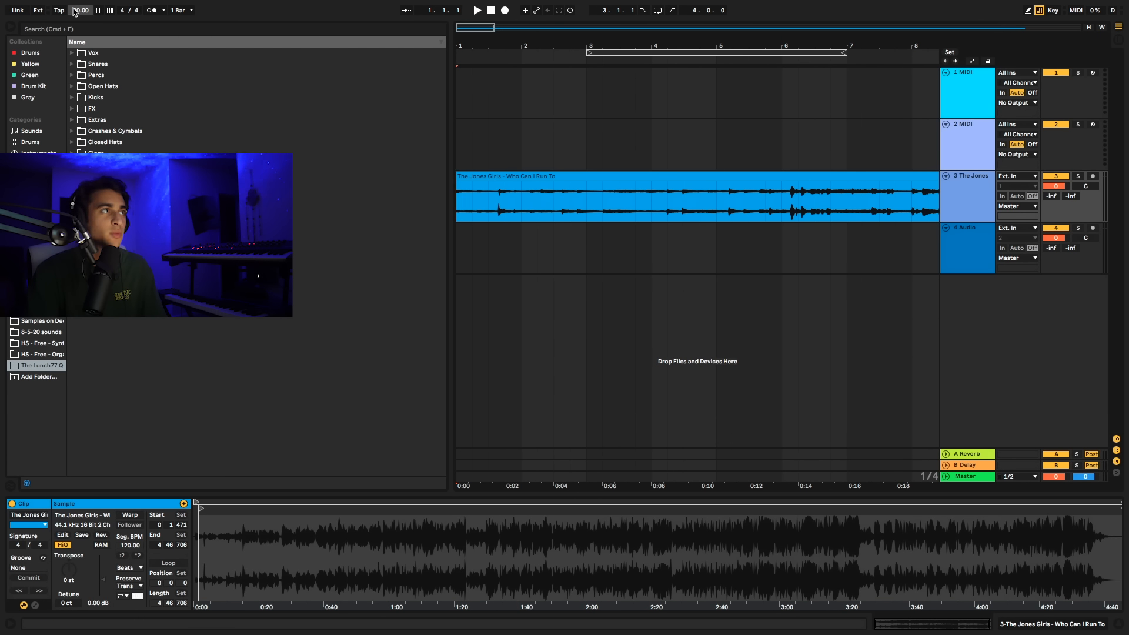
mouse_move(74, 12)
mouse_down()
mouse_move(75, 0)
mouse_move(81, 34)
mouse_move(81, 25)
mouse_up()
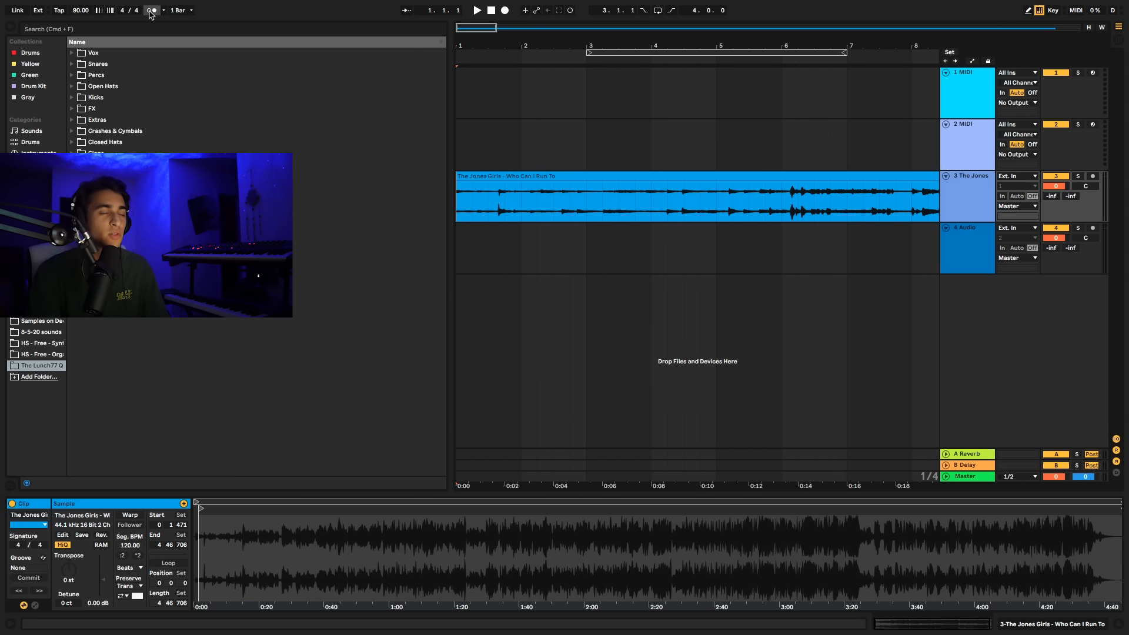
key(space)
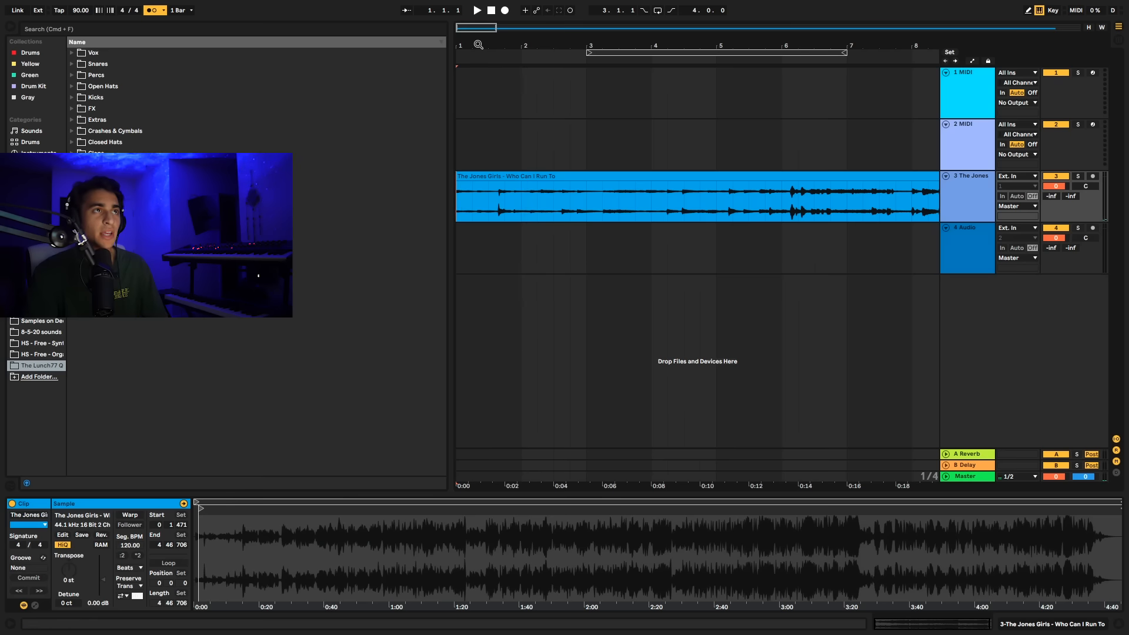
Step: Try matching the unwarped clip's speed to the grid by setting its transpose to 5 st and detune to -37 ct
scroll(520, 175, up, 3)
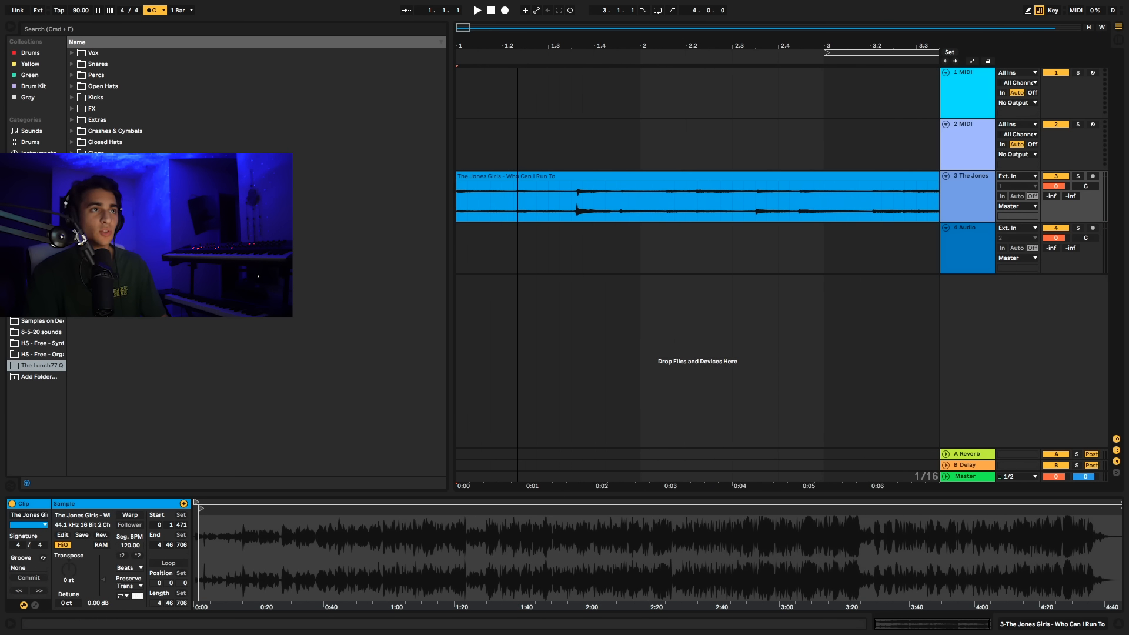
click(469, 209)
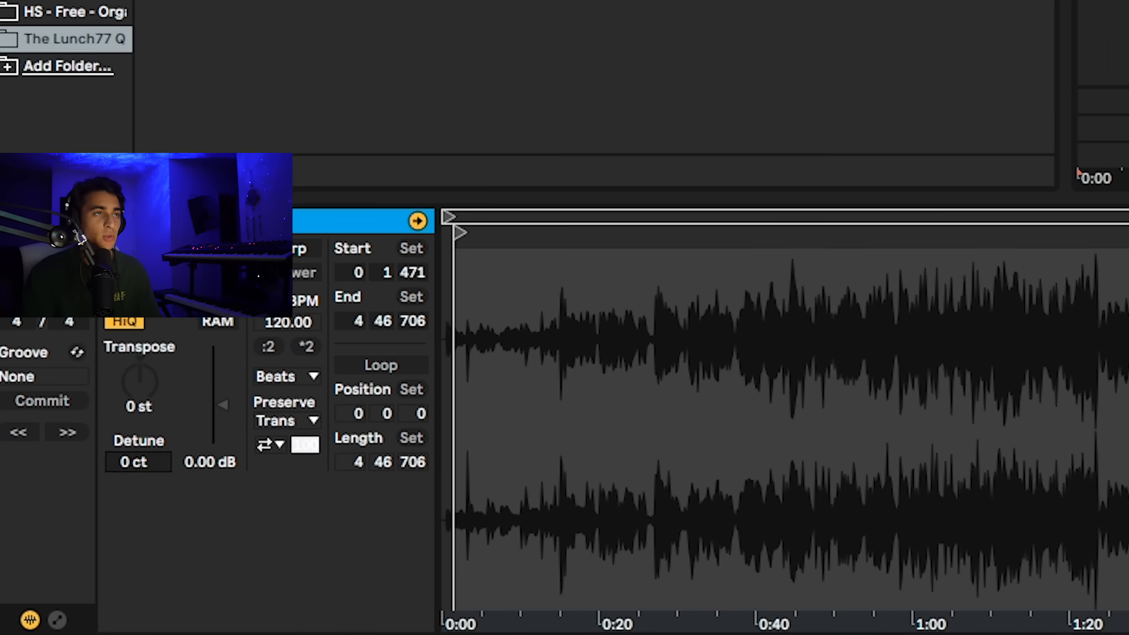
drag(138, 462, 139, 617)
drag(68, 539, 68, 565)
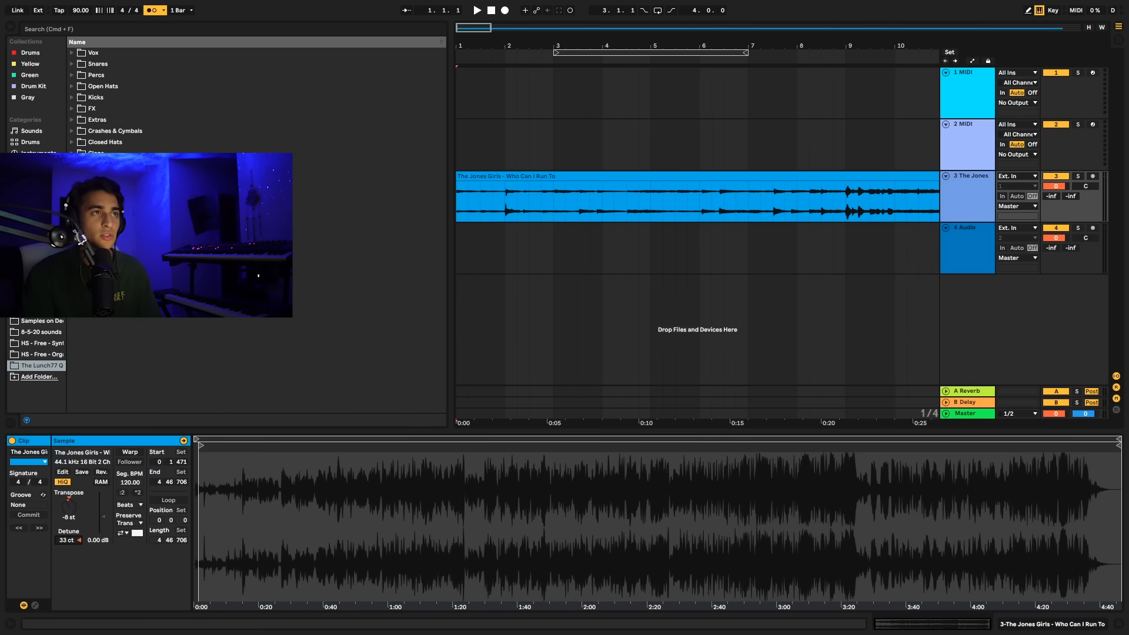
drag(68, 540, 68, 524)
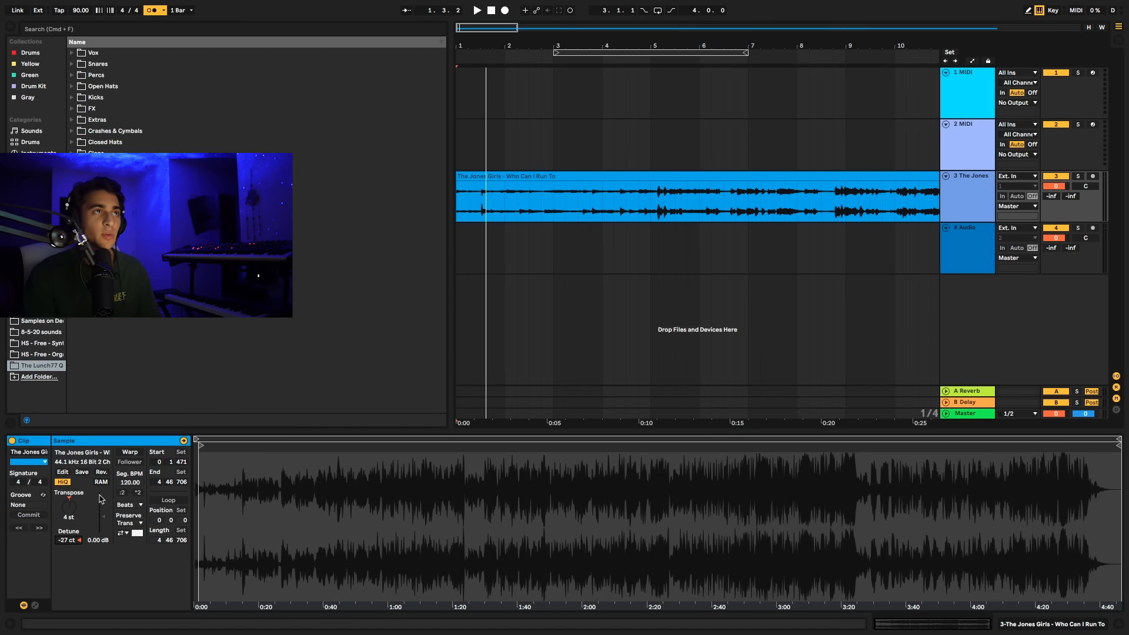
drag(474, 47, 521, 46)
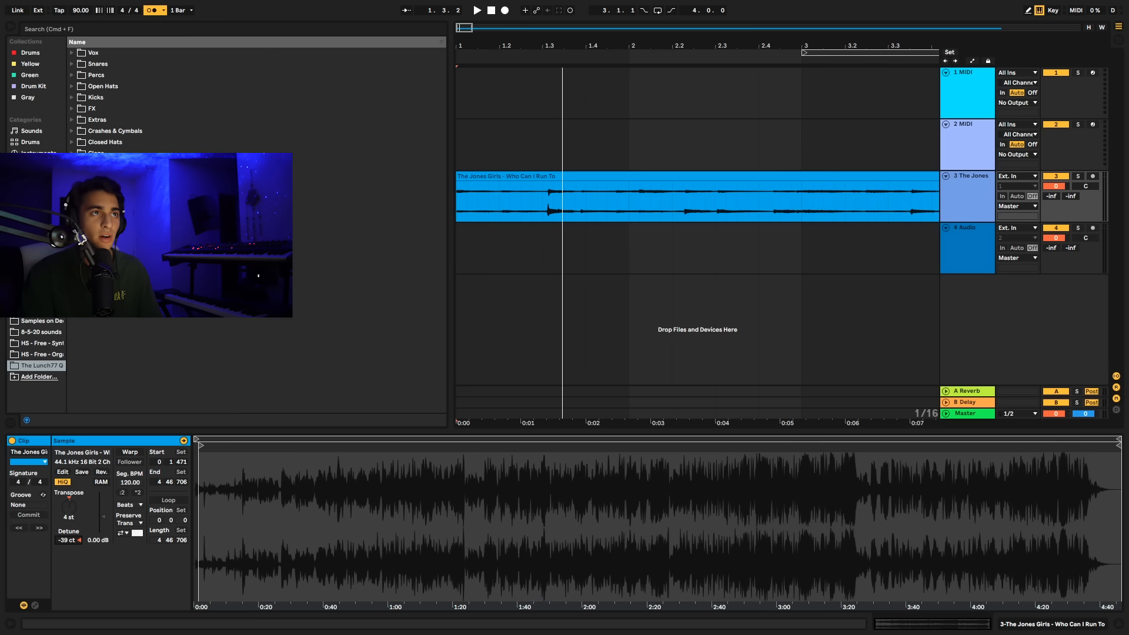
mouse_move(69, 539)
mouse_down()
mouse_move(68, 529)
mouse_move(68, 543)
mouse_up()
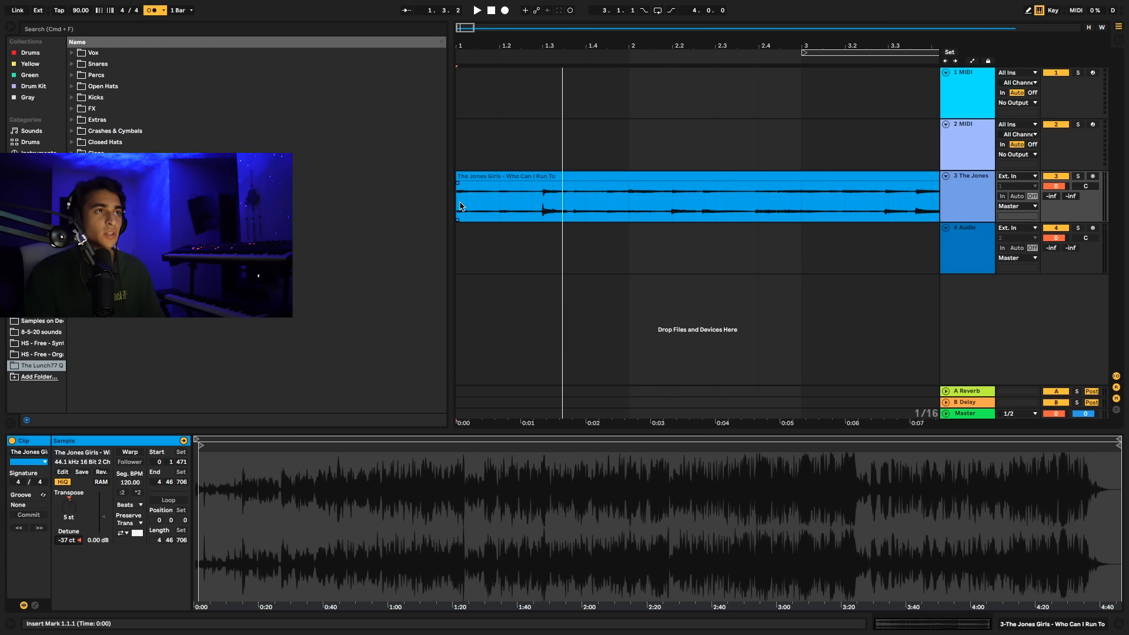
Step: Play the repitched clip against the metronome from its start to check its timing
key(space)
drag(577, 49, 521, 41)
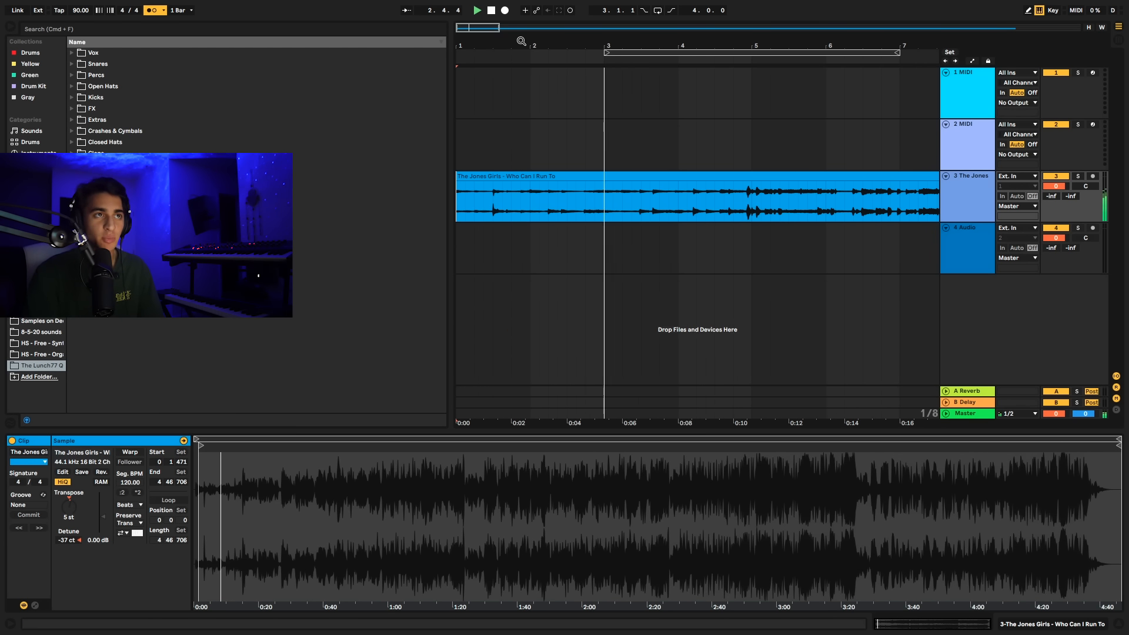
drag(666, 47, 590, 46)
drag(677, 46, 587, 47)
scroll(596, 160, left, 5)
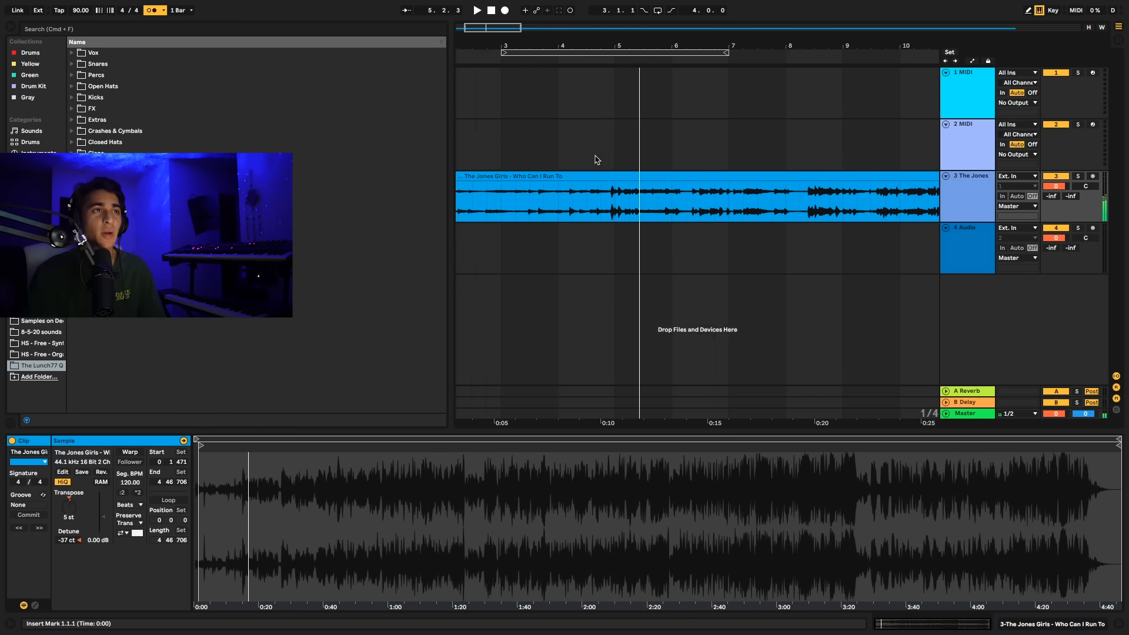
key(space)
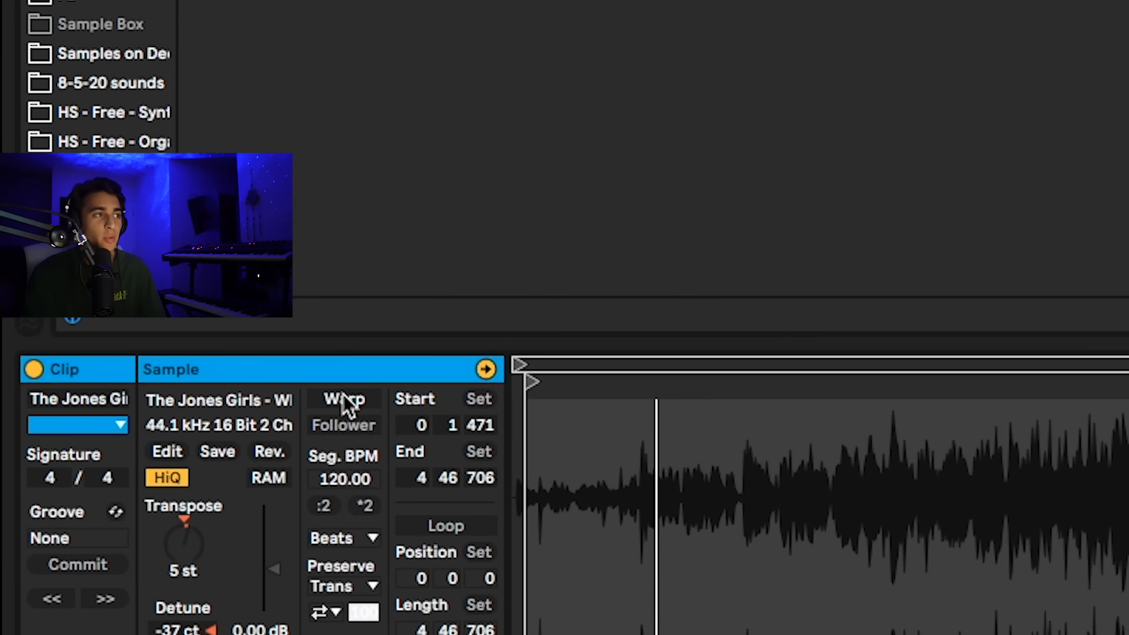
Step: Turn on Warp for the Jones Girls clip, with its transpose and detune reset to 0
click(130, 452)
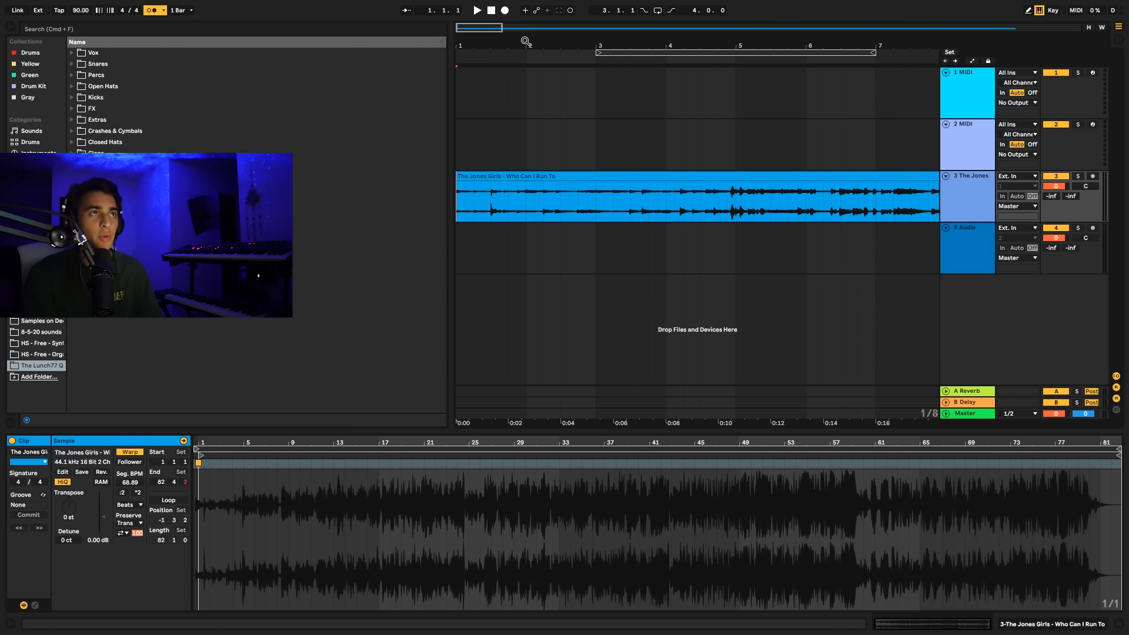
drag(522, 38, 655, 212)
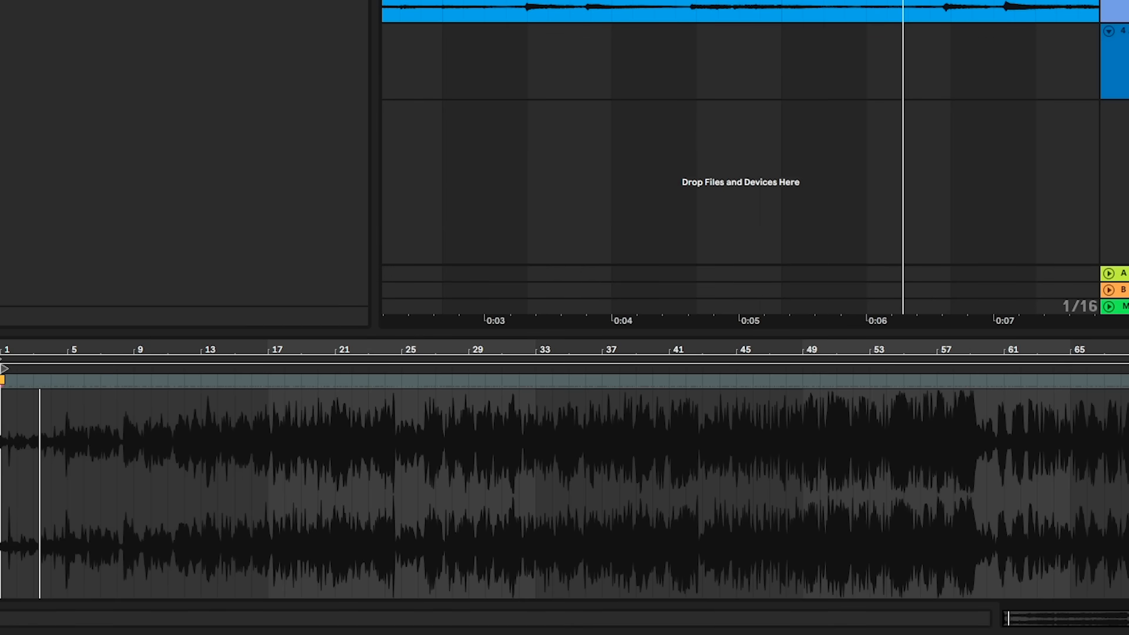
drag(303, 442, 772, 439)
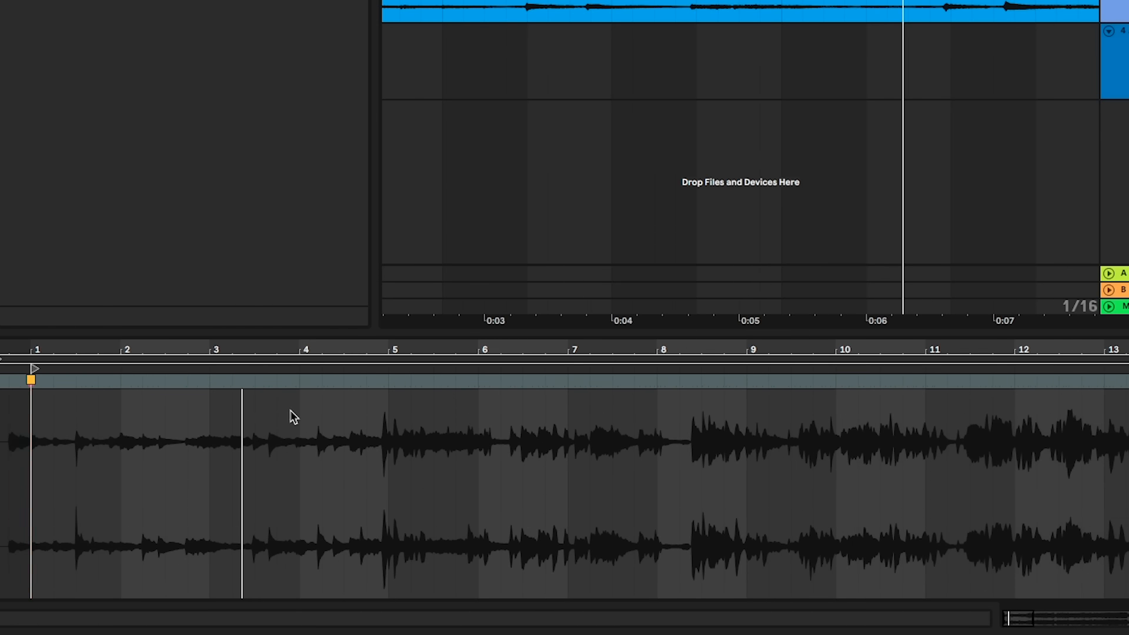
drag(162, 348, 287, 349)
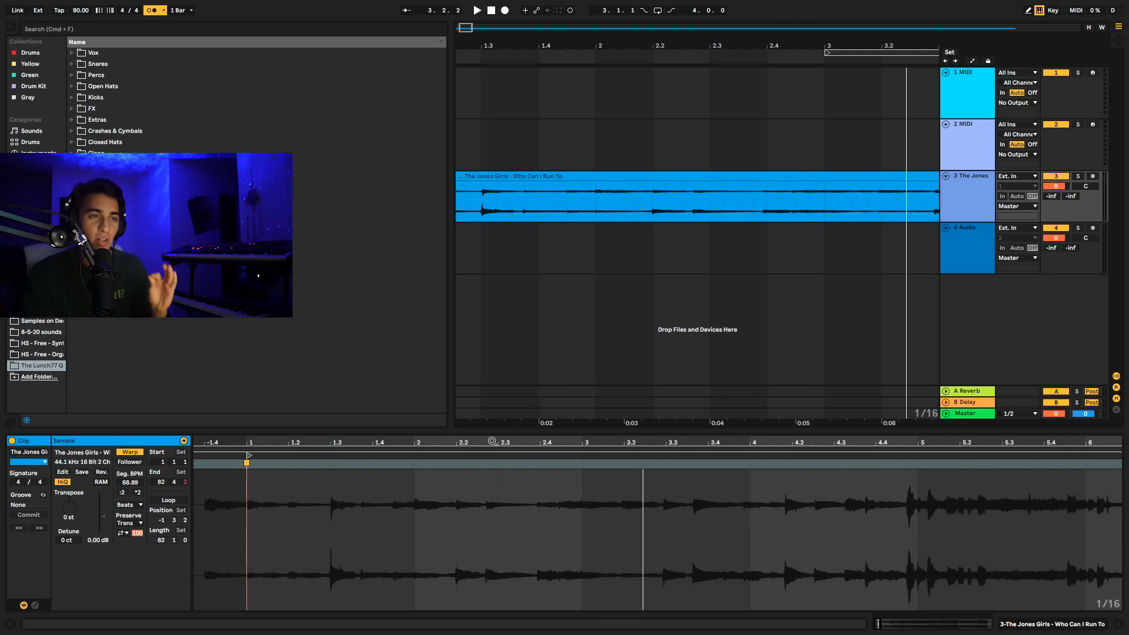
Step: Audition single hits in the clip's opening bars, from about beat 1.3 onward, to compare them with the grid
key(Home)
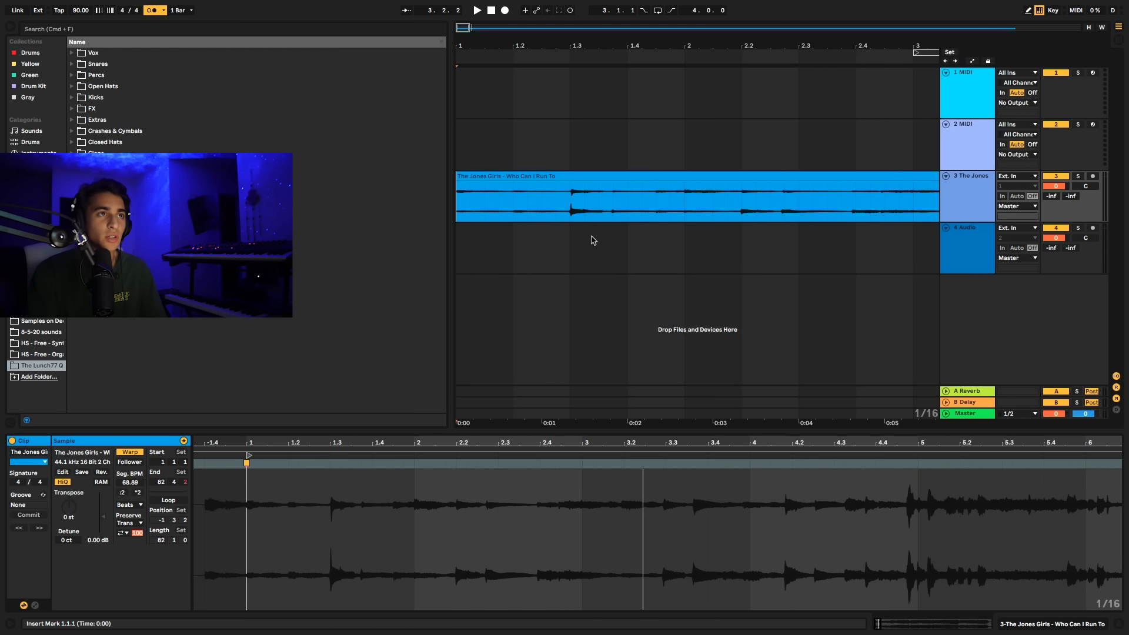
click(569, 201)
key(space)
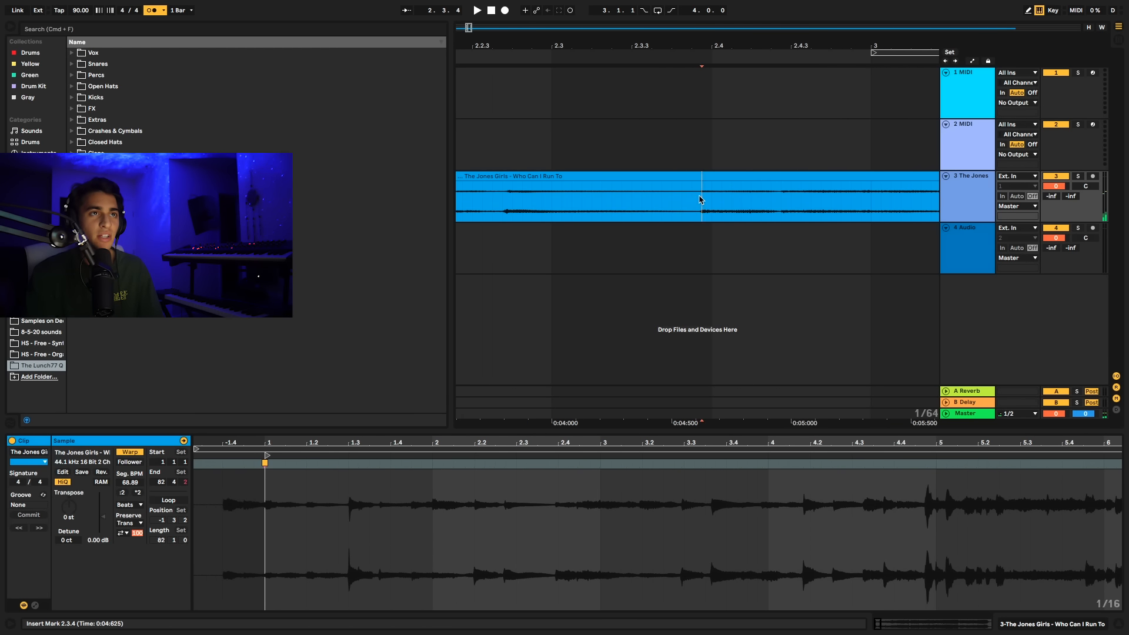
key(space)
key(space)
key(space)
key(space)
key(space)
key(space)
key(space)
key(space)
Step: Add a warp marker on the hit just before beat 4.2 and pull it onto beat 4.2
mouse_move(556, 444)
mouse_down()
mouse_move(556, 500)
mouse_move(554, 465)
mouse_move(590, 467)
mouse_up()
click(544, 501)
key(space)
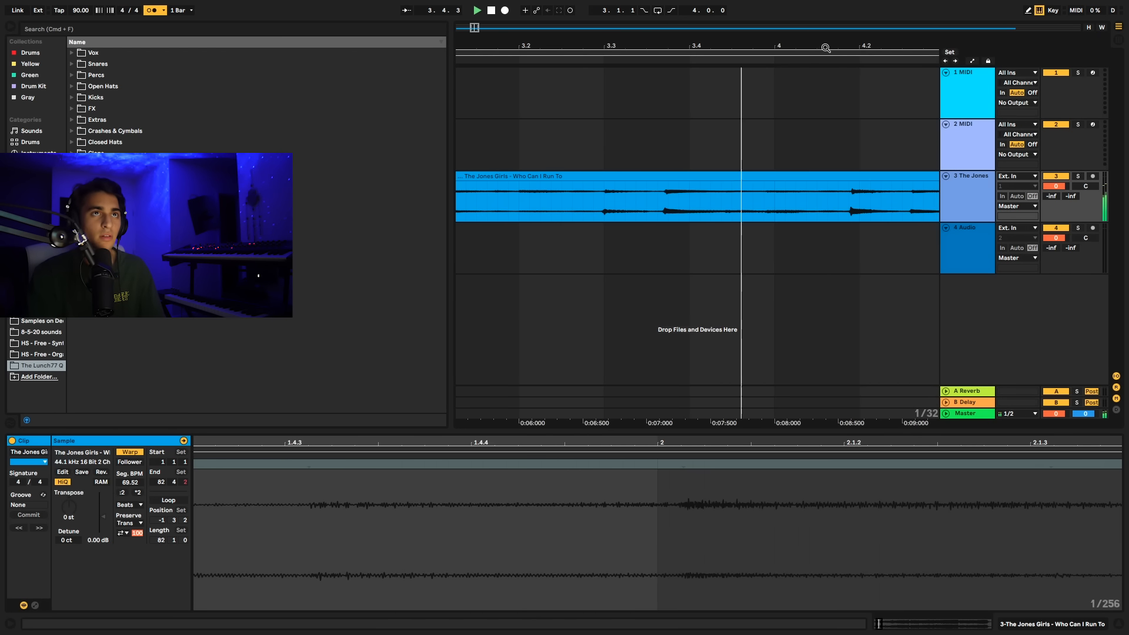
click(696, 196)
click(772, 462)
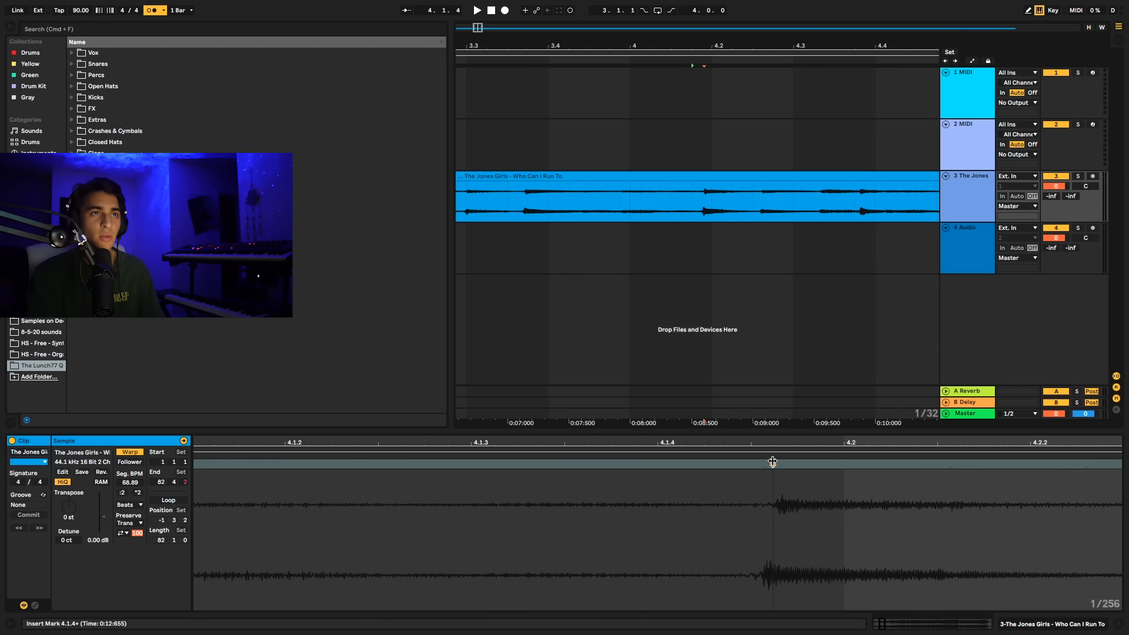
drag(775, 461, 855, 466)
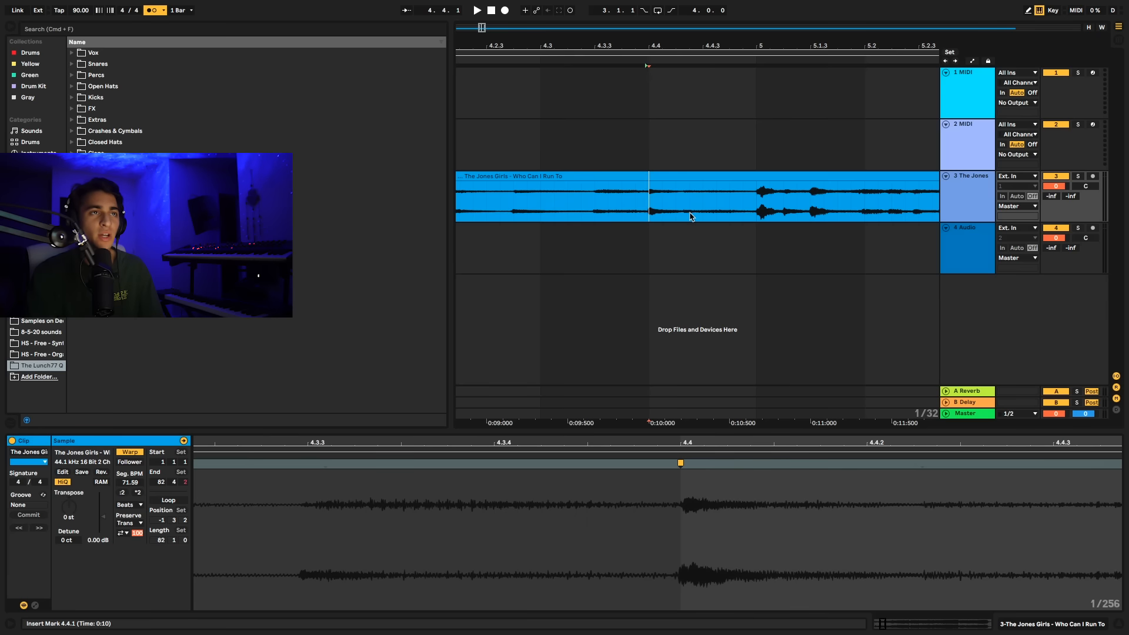
Step: Inspect the clip's hits at bar 5 and beat 1.3 against the grid
scroll(692, 216, left, 8)
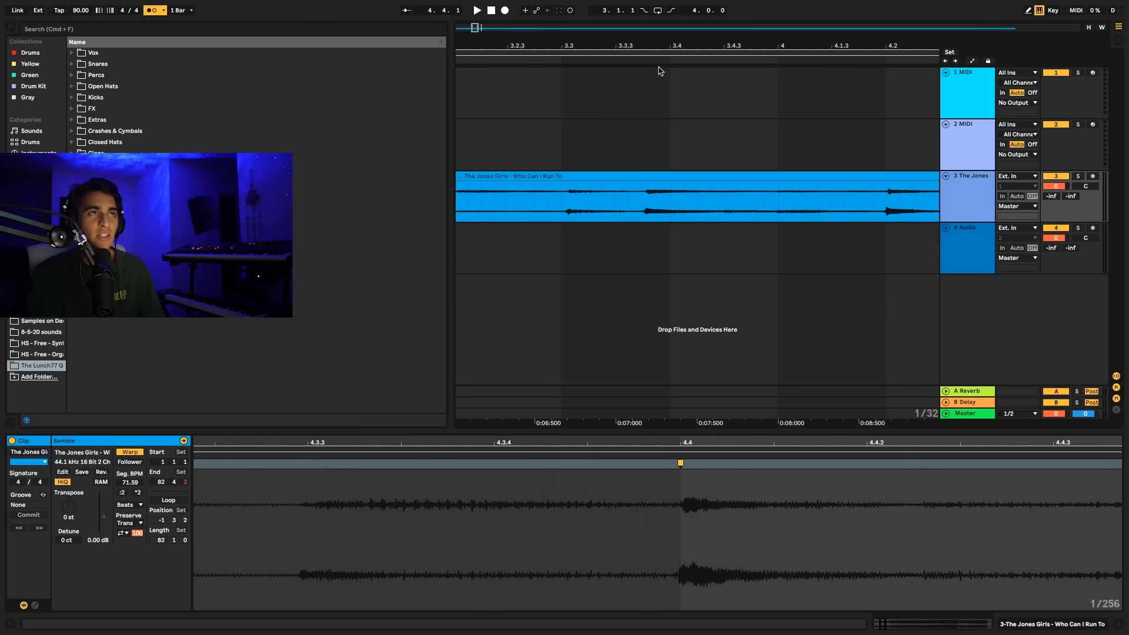
drag(652, 41, 651, 18)
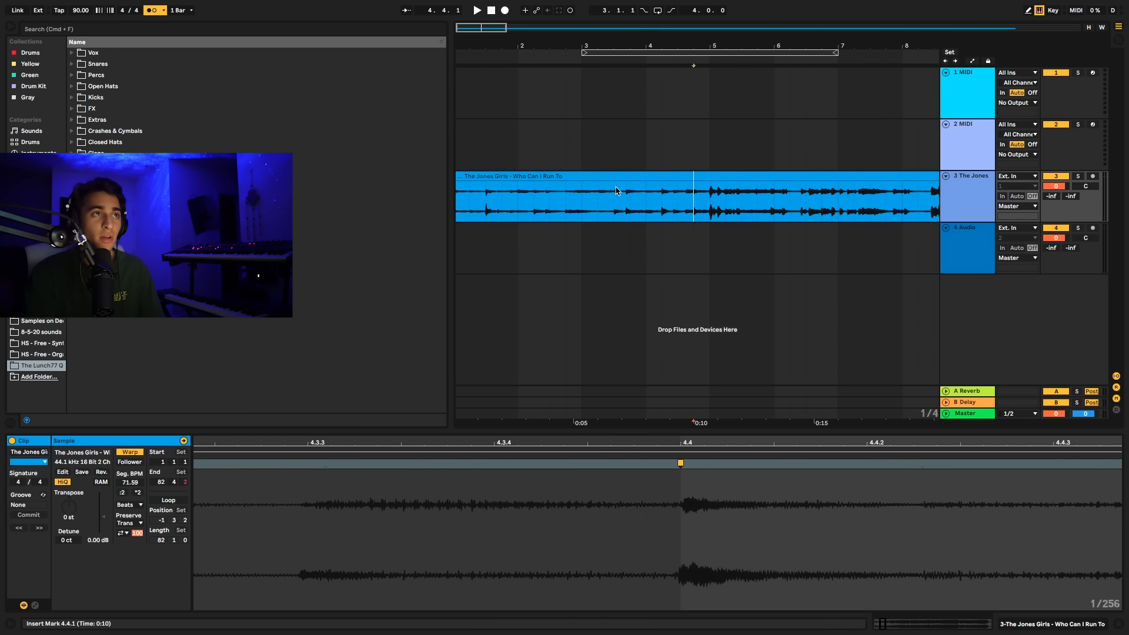
click(715, 205)
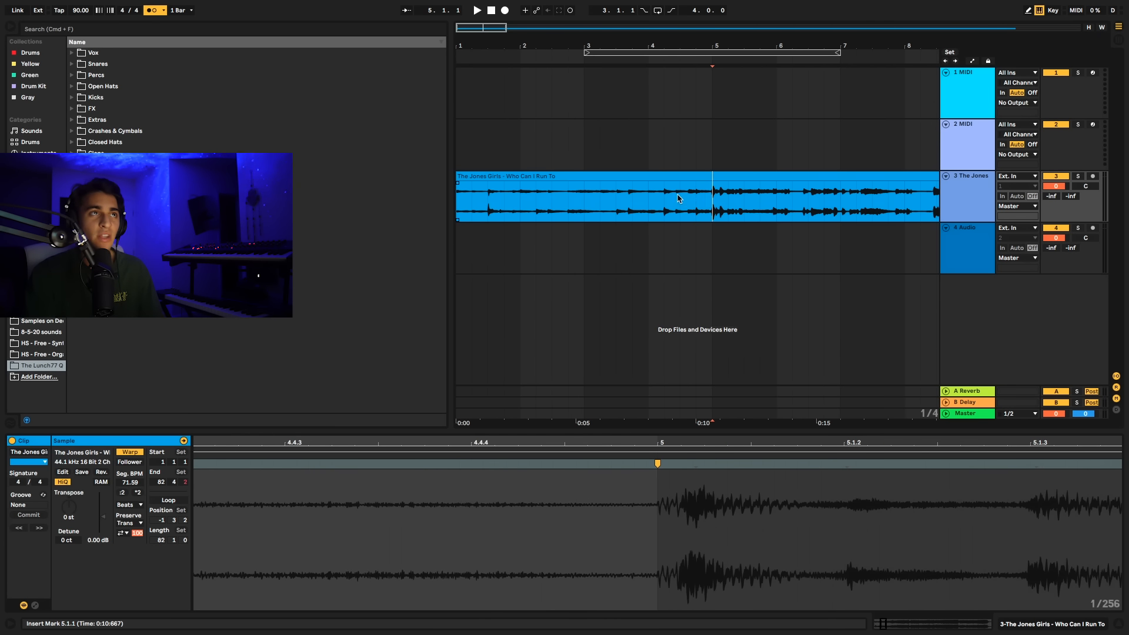
drag(610, 44, 595, 70)
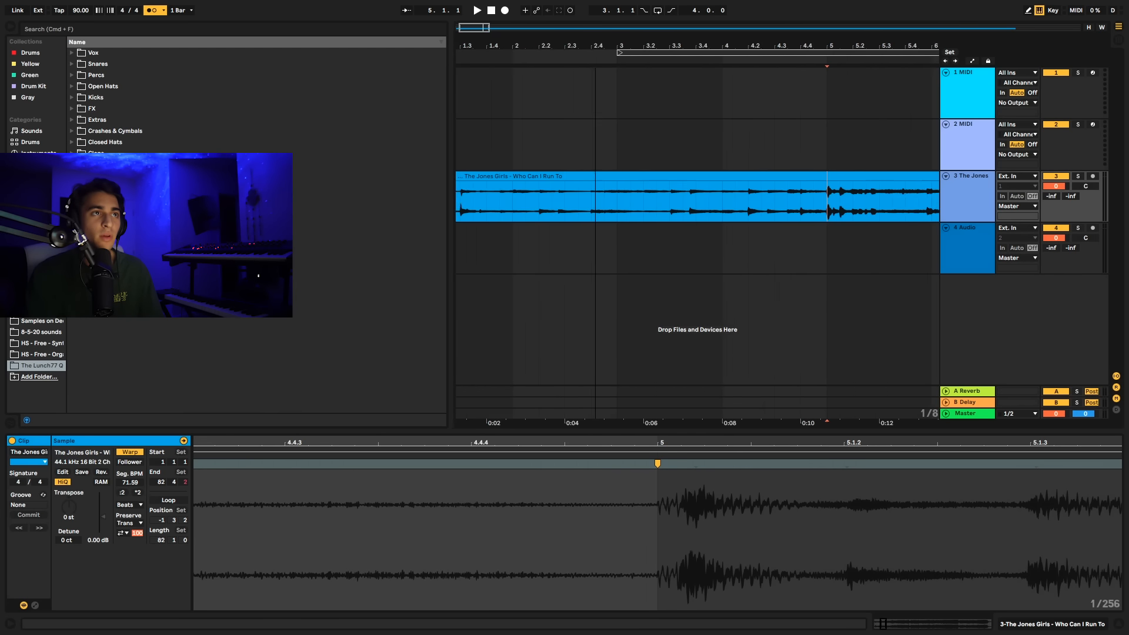
click(458, 208)
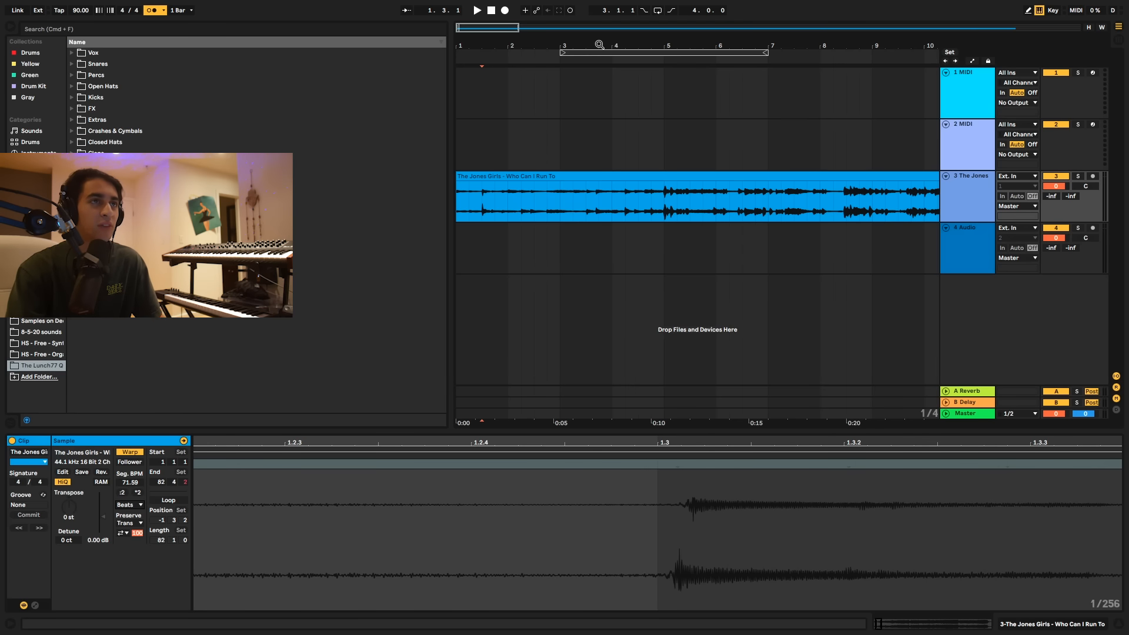
Step: Set the Jones Girls clip's warp mode to Complex
drag(812, 45, 620, 45)
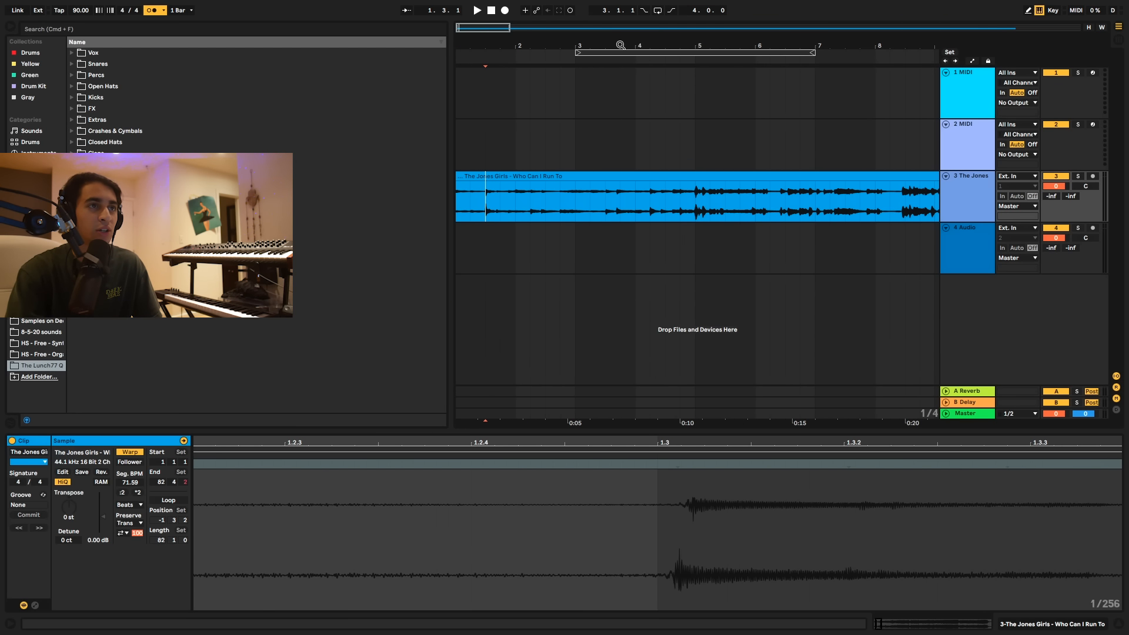
click(517, 199)
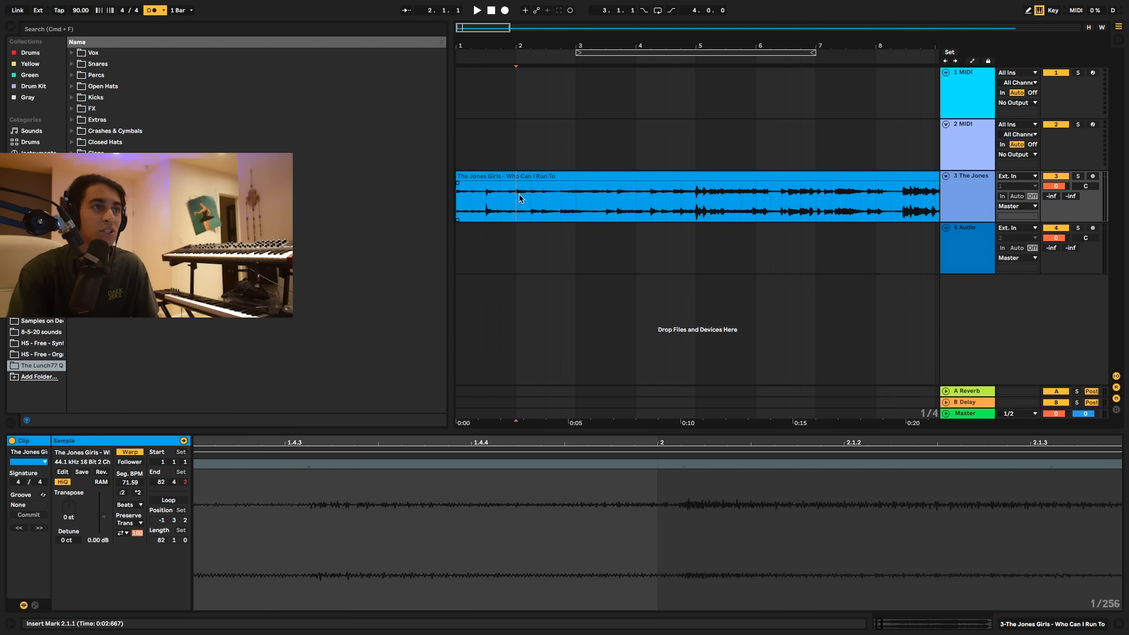
click(577, 200)
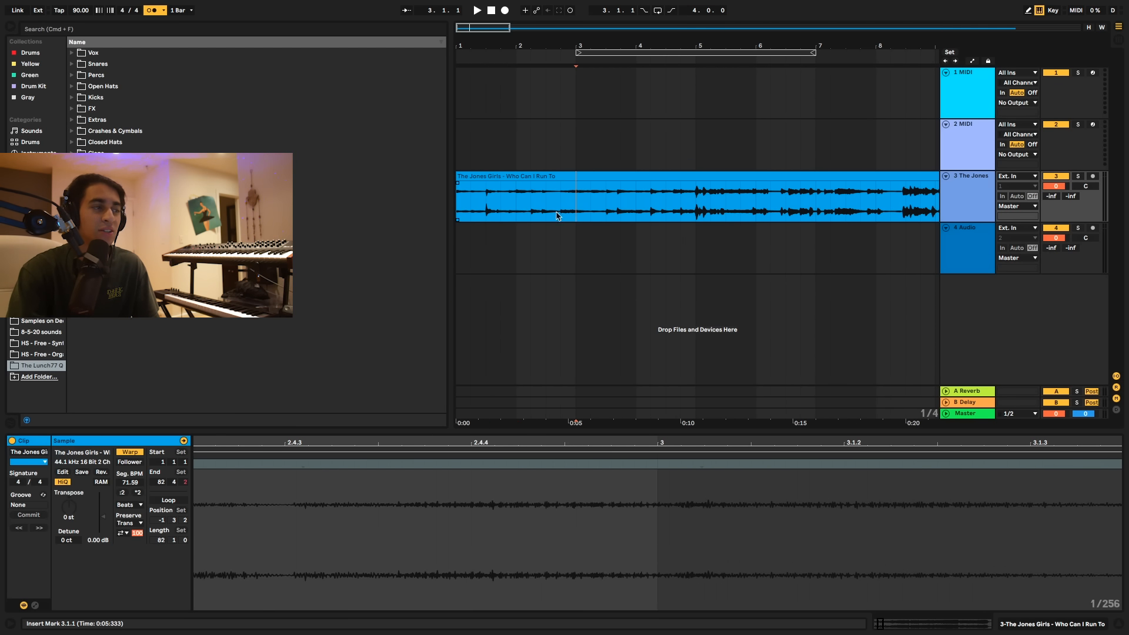
click(130, 505)
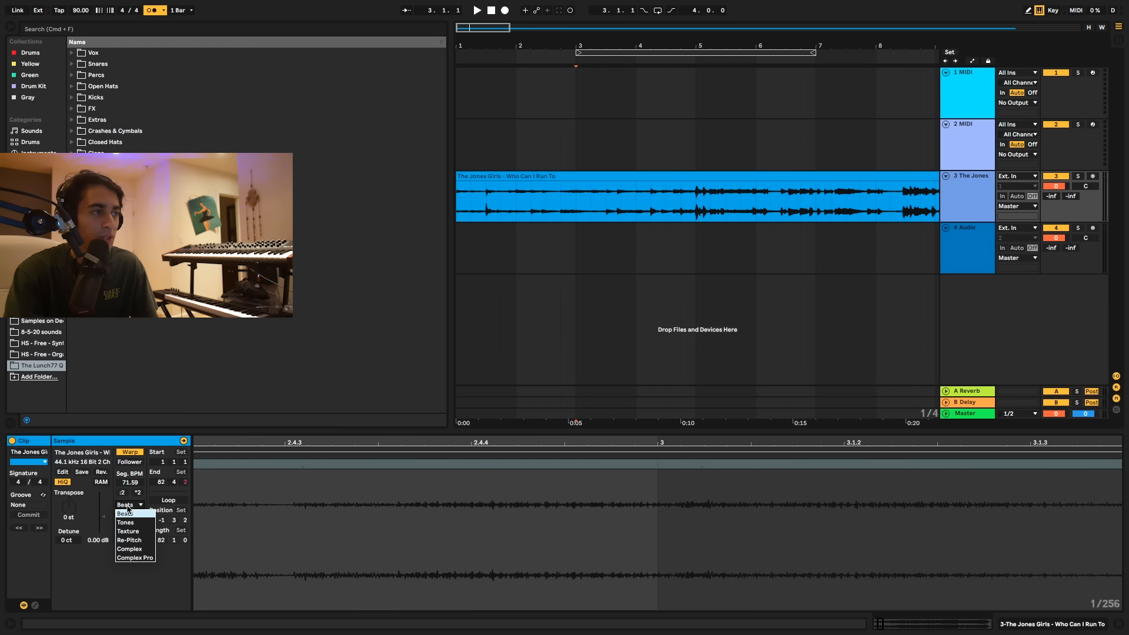
click(131, 548)
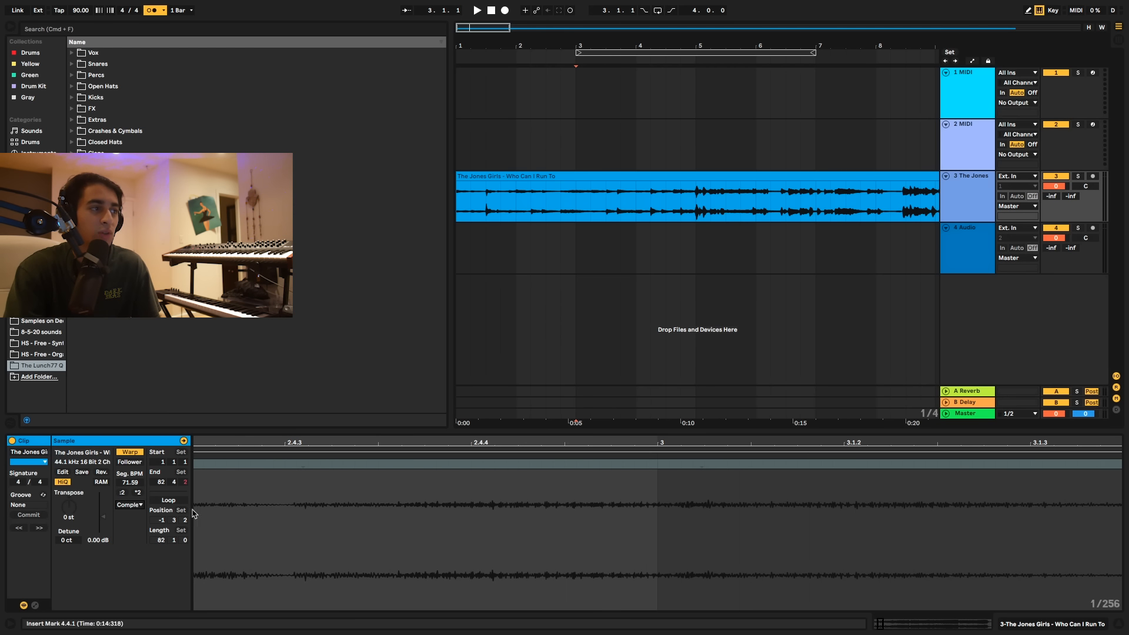
click(129, 504)
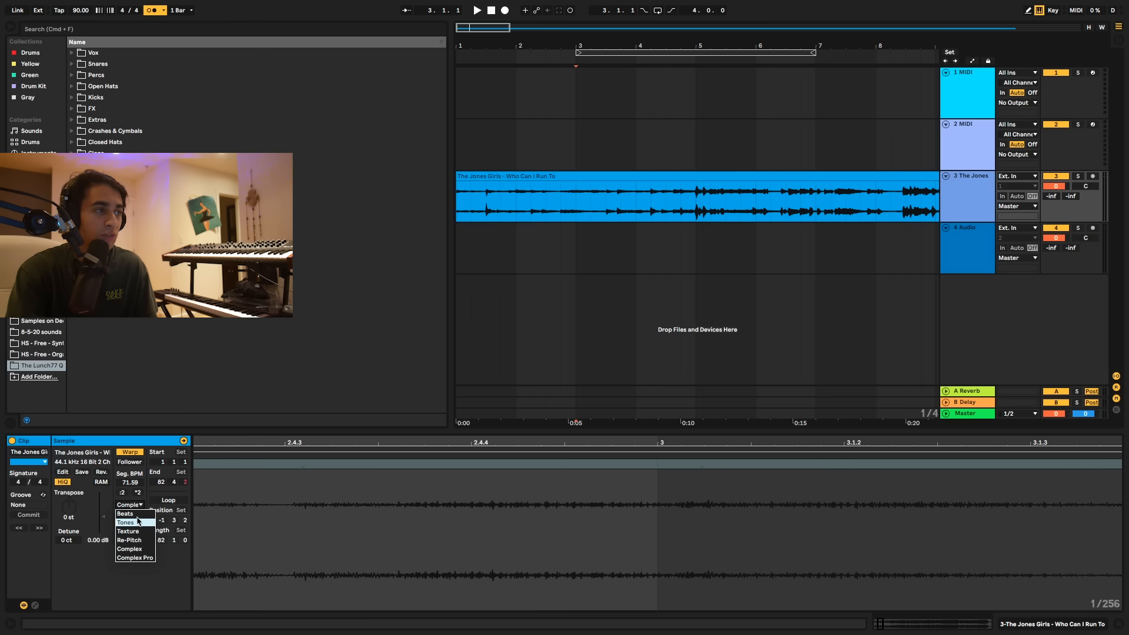
click(499, 186)
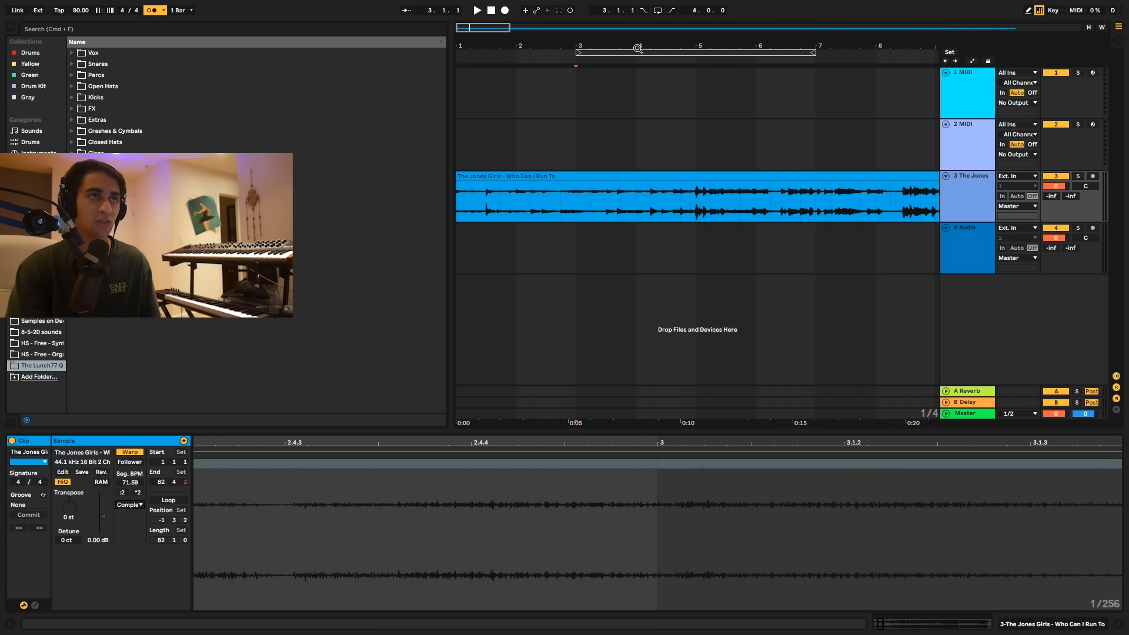
Step: Split the Jones Girls clip at bar 5
drag(637, 48, 634, 45)
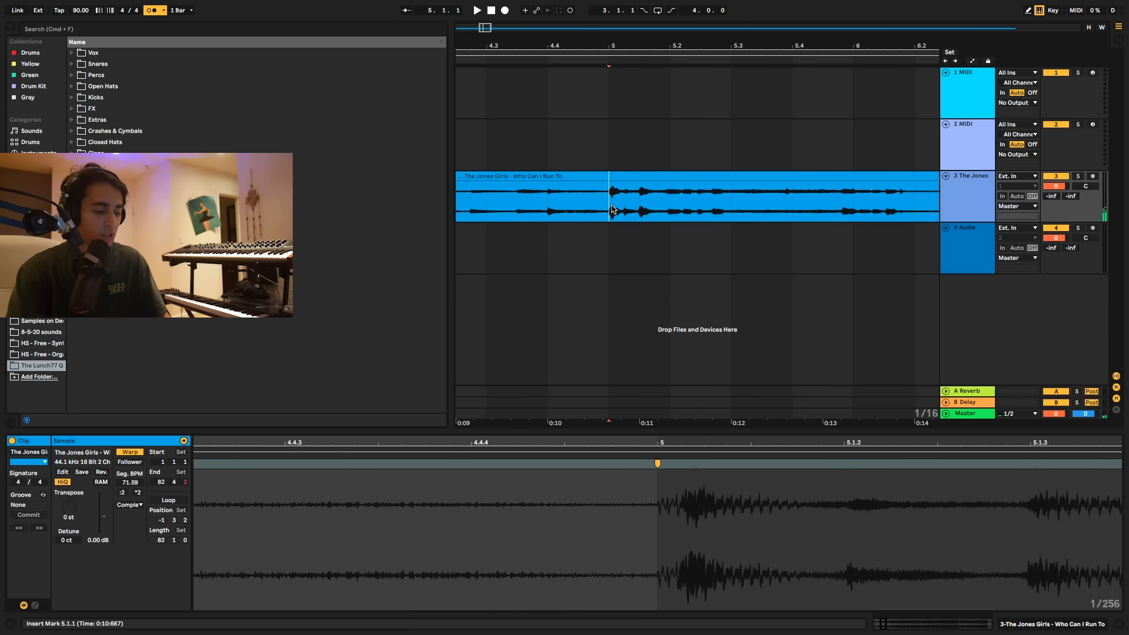
key(super+e)
scroll(610, 203, right, 3)
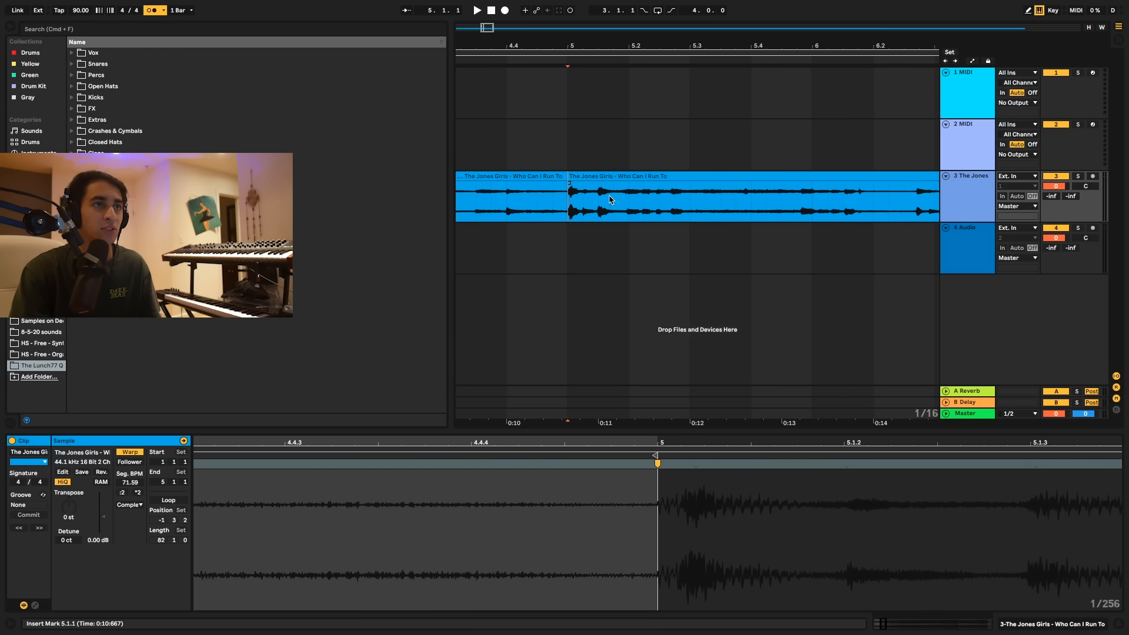
Step: Add a warp marker on the hit just before bar 6 and pull it onto bar 6
scroll(637, 171, right, 3)
click(674, 245)
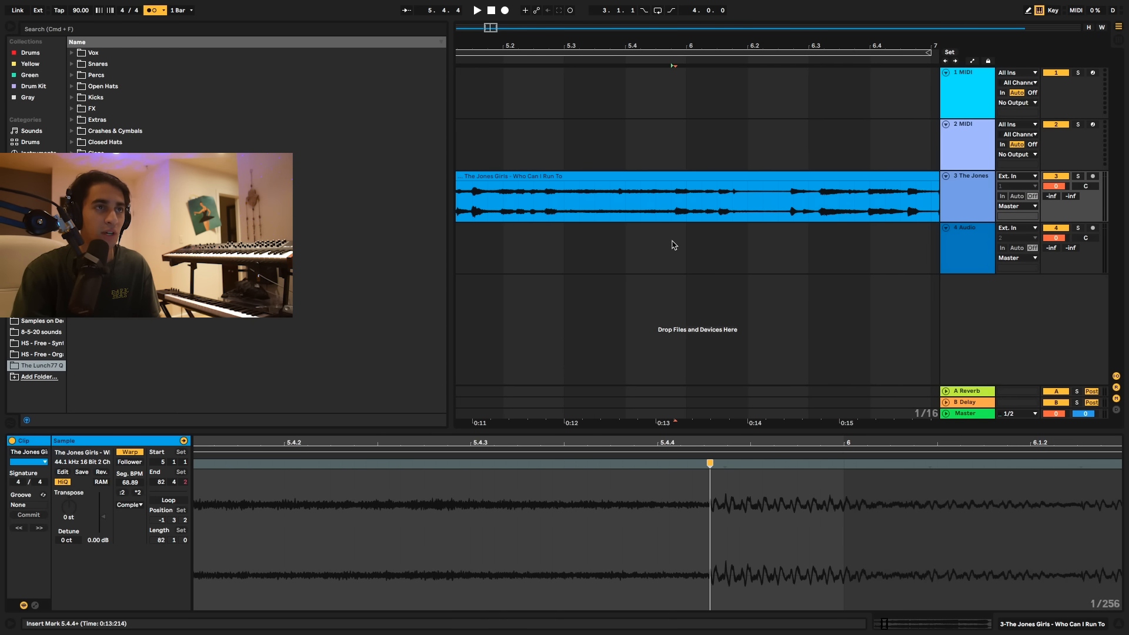
drag(712, 462, 851, 470)
Step: Audition the warped clip from bar 5 into bar 6 to compare its hits with the grid
drag(690, 49, 687, 82)
click(511, 209)
key(space)
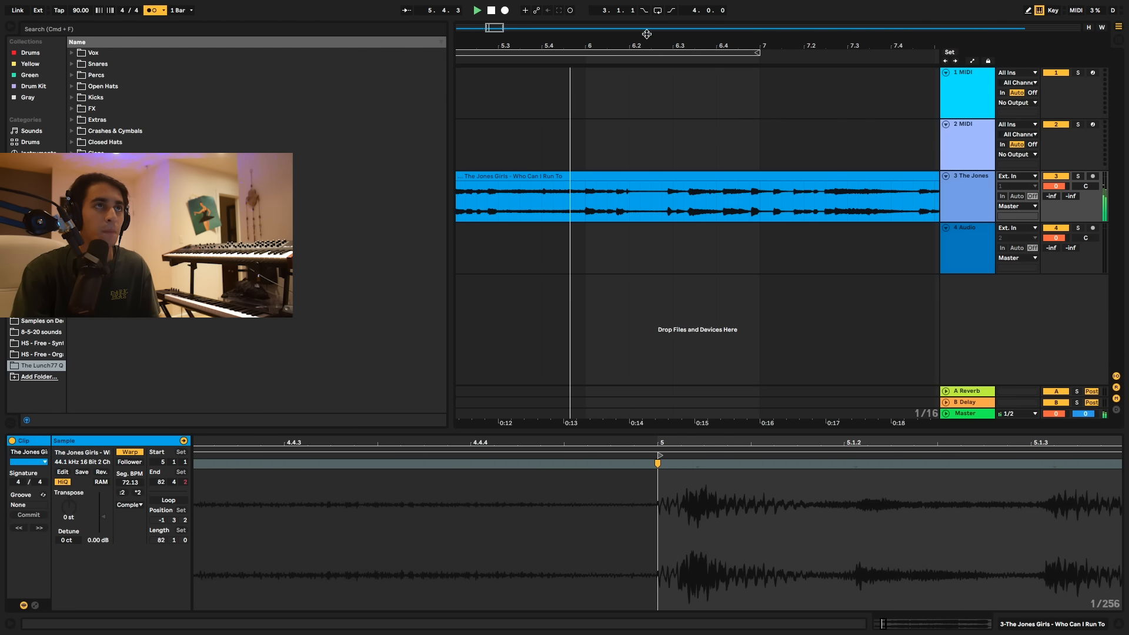
drag(609, 38, 609, 42)
key(space)
Step: Add warp markers on the hits just before beat 6.3 and bar 9, pulling the first onto 6.3 and the second closer to bar 9
click(641, 193)
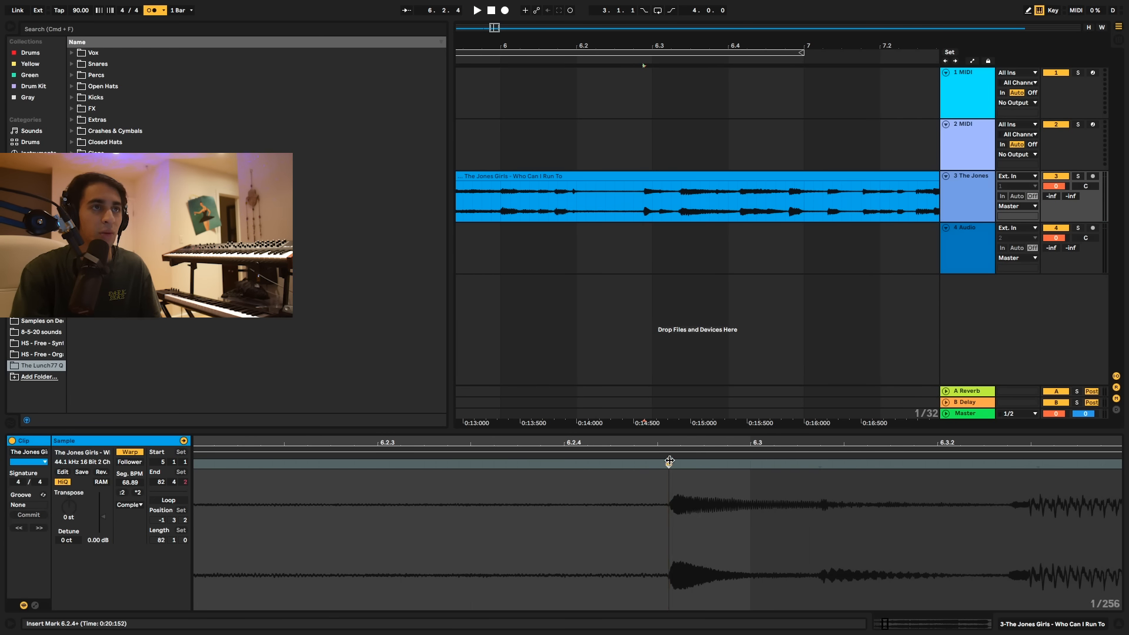
drag(669, 461, 749, 465)
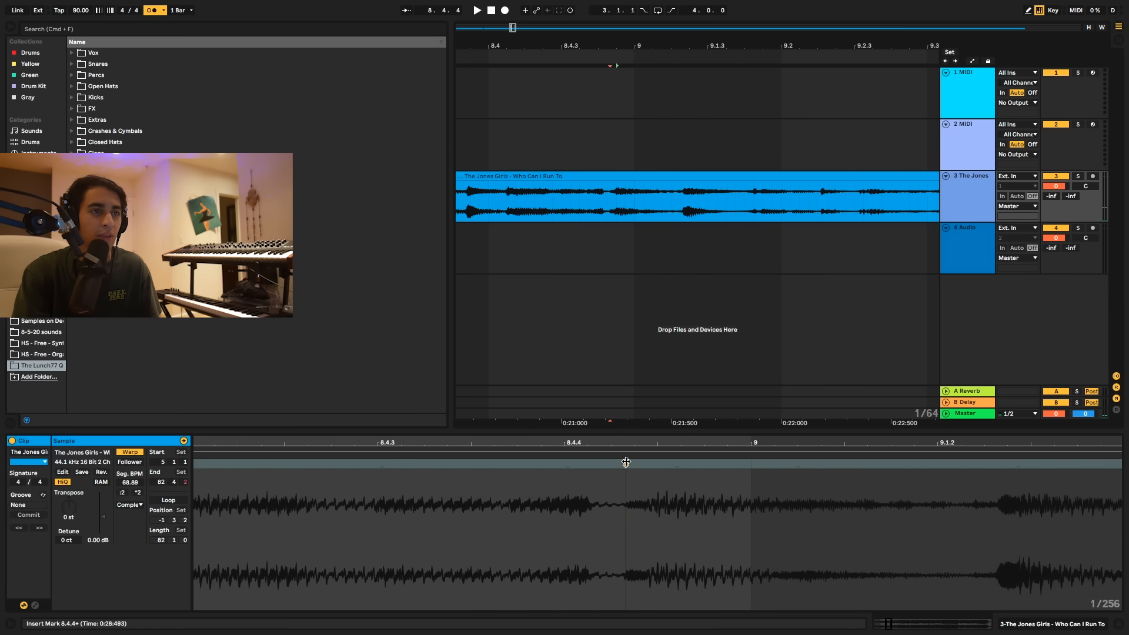
mouse_move(626, 462)
mouse_down()
mouse_move(750, 464)
mouse_move(726, 466)
mouse_up()
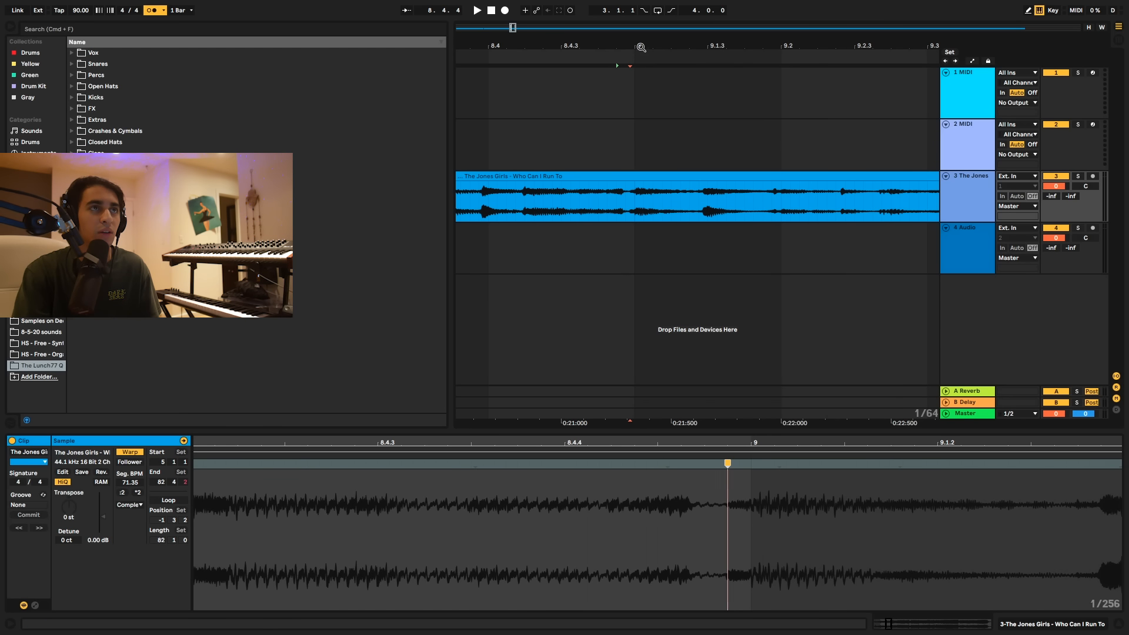
Step: Loop bars 5 to 9 of the sample and play the loop from bar 5, ending with the metronome off
drag(640, 47, 606, 47)
drag(531, 202, 608, 200)
key(super+l)
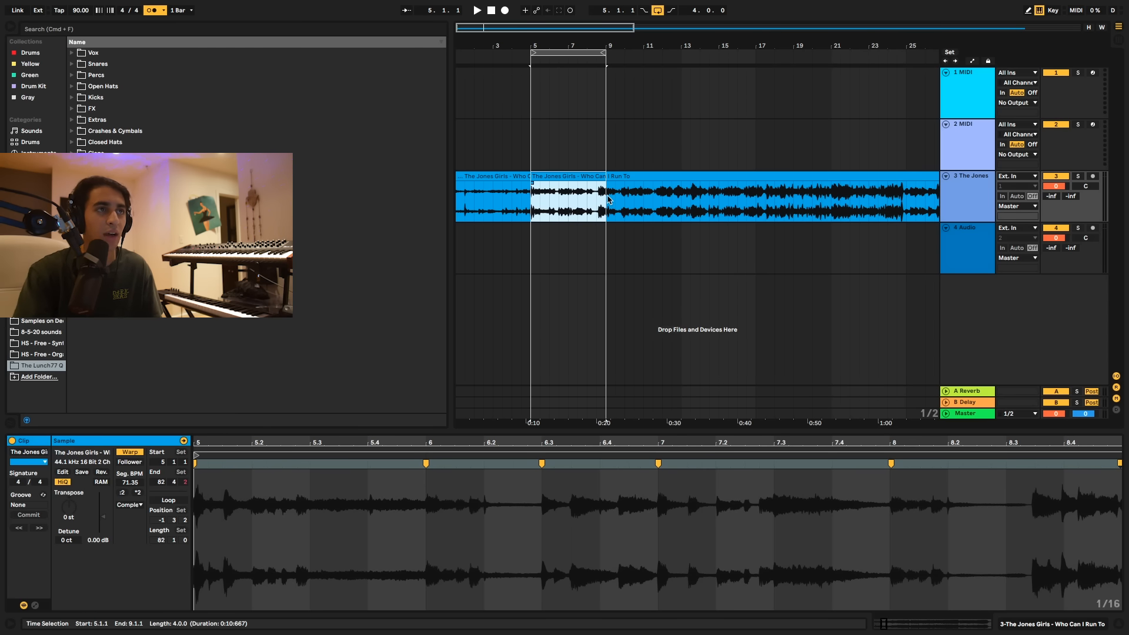
click(531, 202)
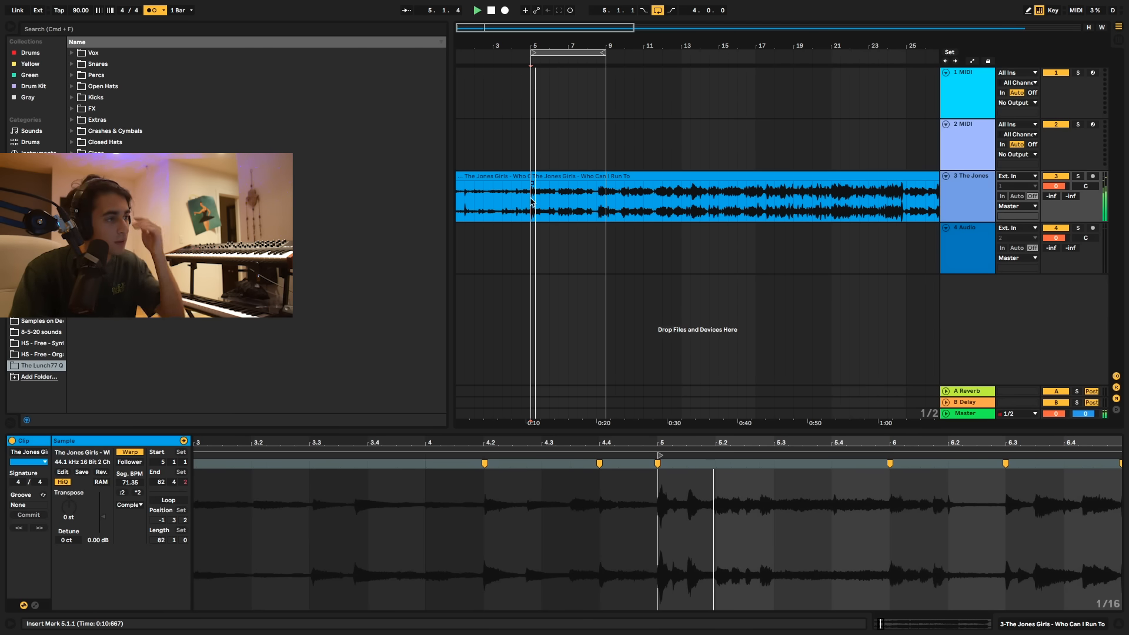
click(153, 11)
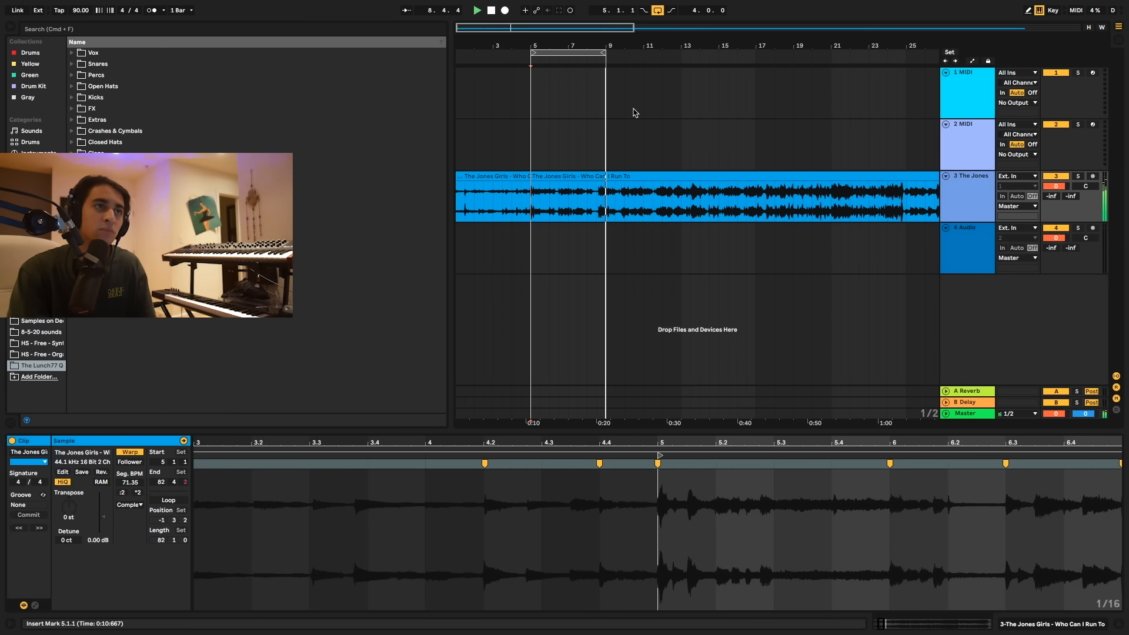
Step: Move the warp marker just before bar 9 exactly onto bar 9
drag(530, 43, 537, 100)
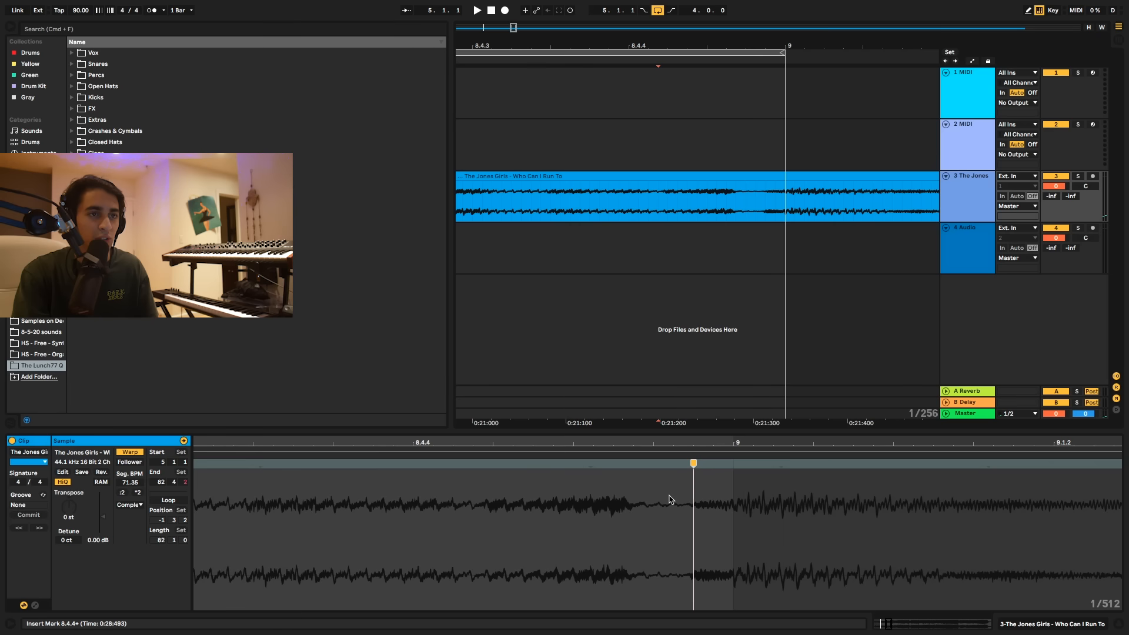
scroll(645, 483, right, 2)
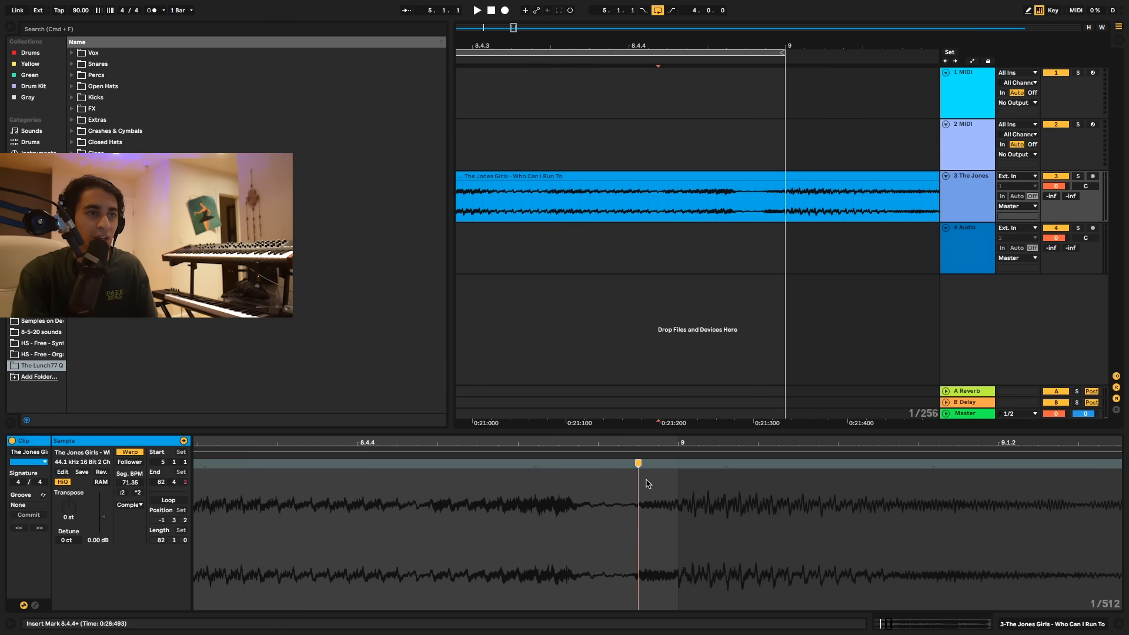
drag(639, 464, 677, 464)
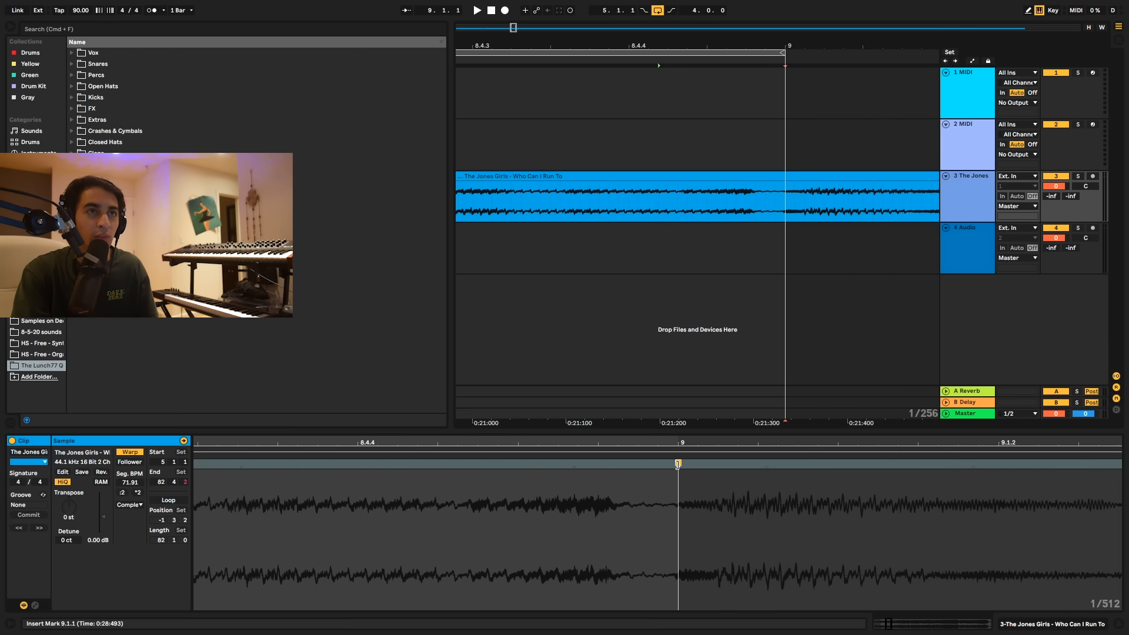
Step: Audition the looped section from bar 7 through the loop point at bar 9, and return to bar 5
drag(770, 41, 764, 26)
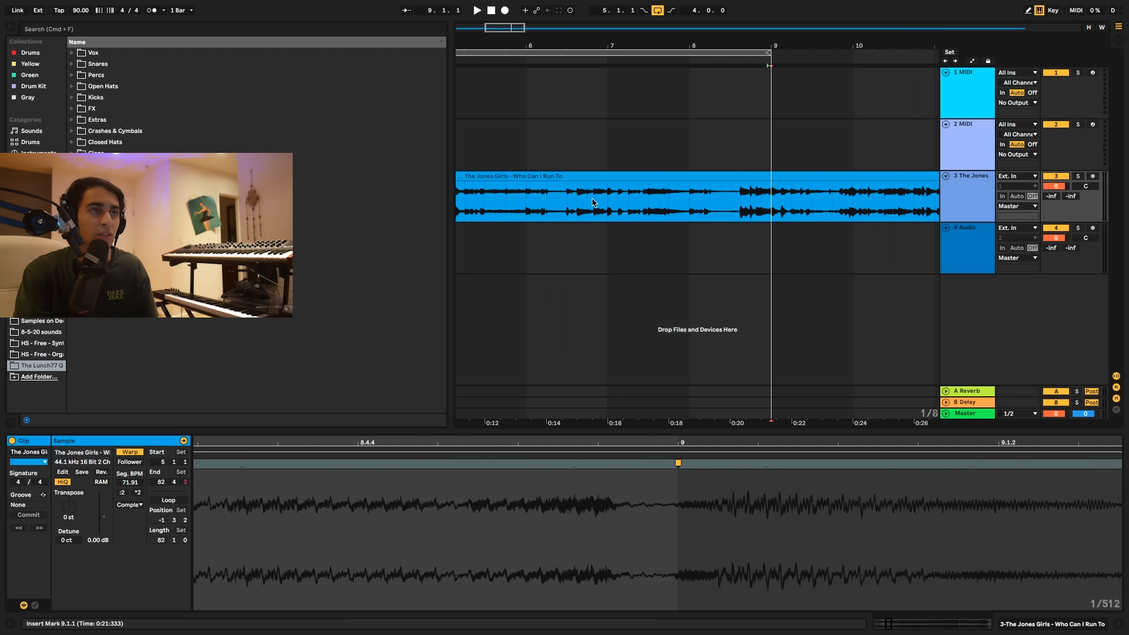
click(605, 203)
scroll(693, 117, left, 2)
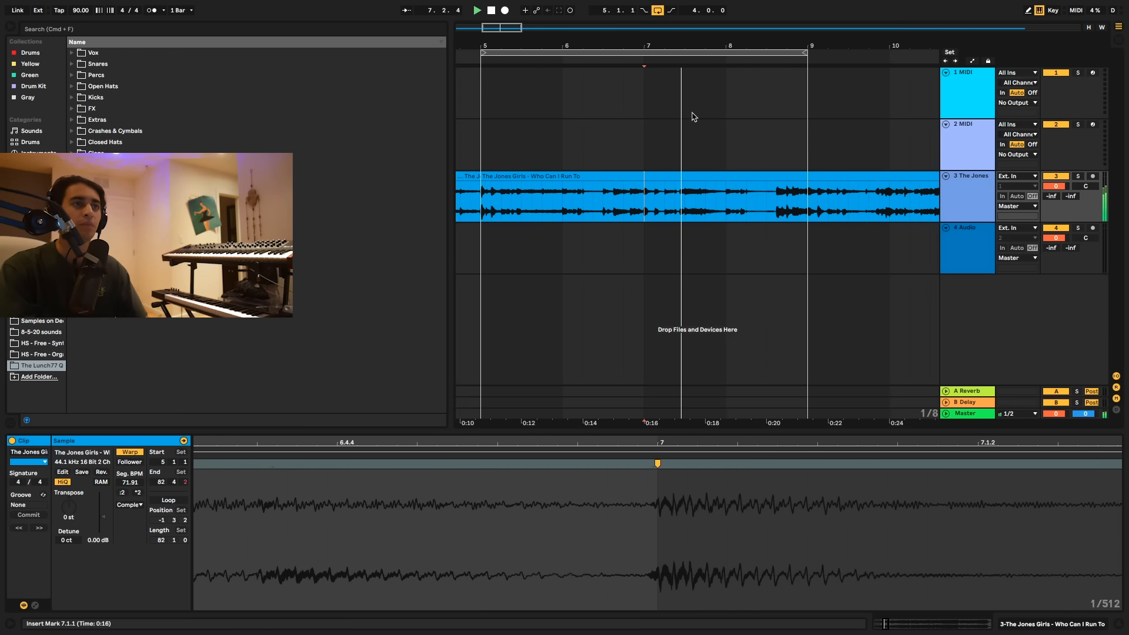
scroll(694, 117, right, 1)
scroll(694, 117, right, 1)
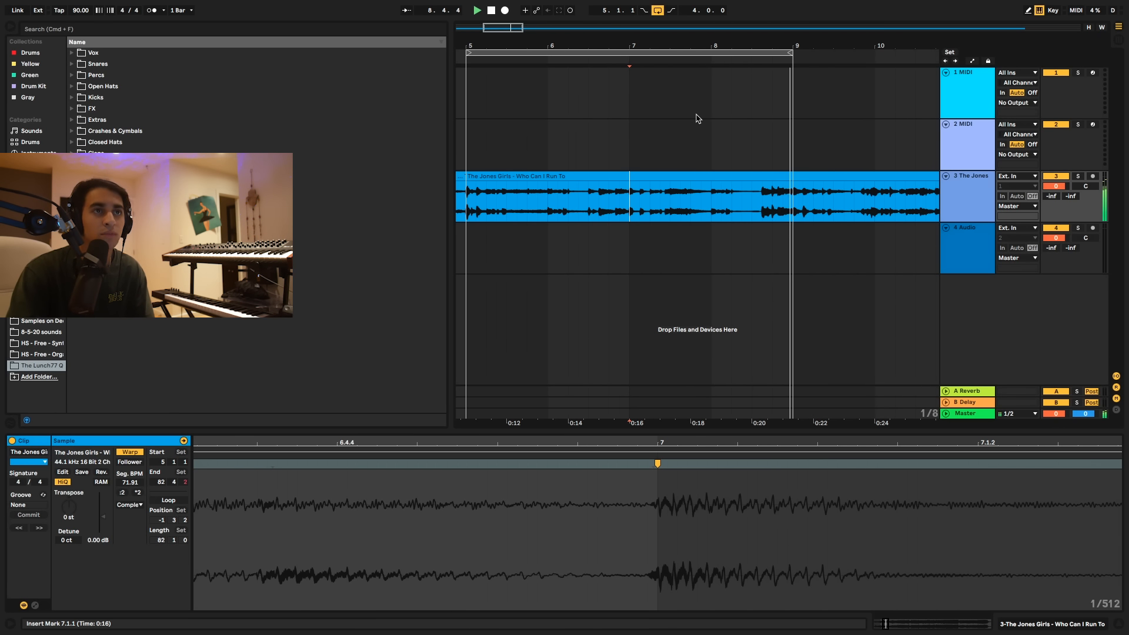
scroll(695, 115, left, 4)
click(535, 70)
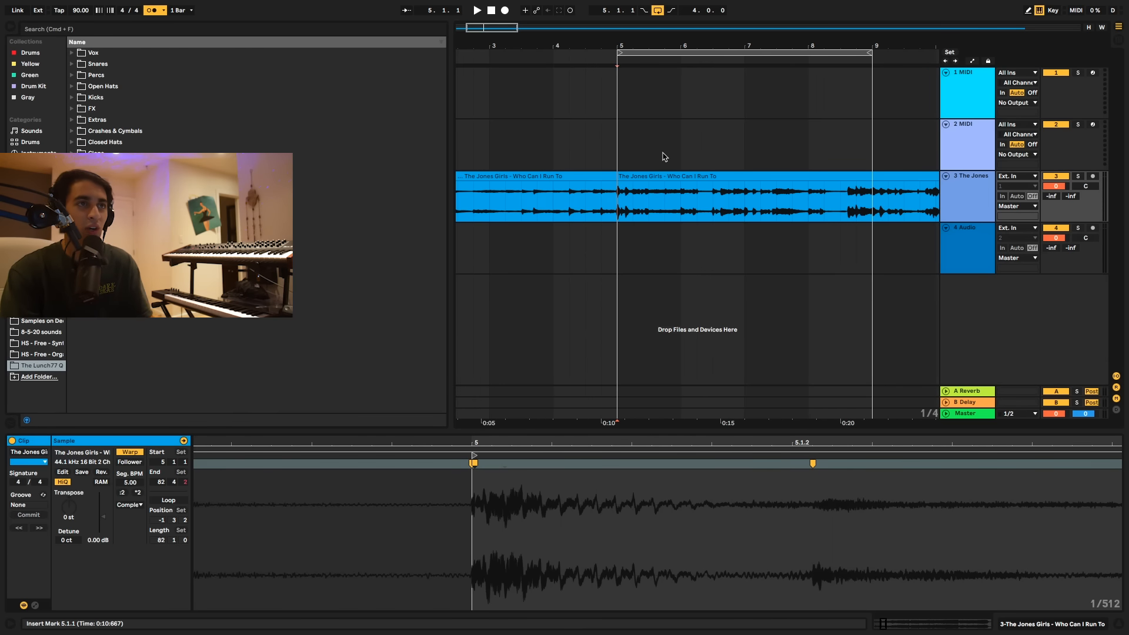
Step: Collapse all tracks in the arrangement
key(alt+super+u)
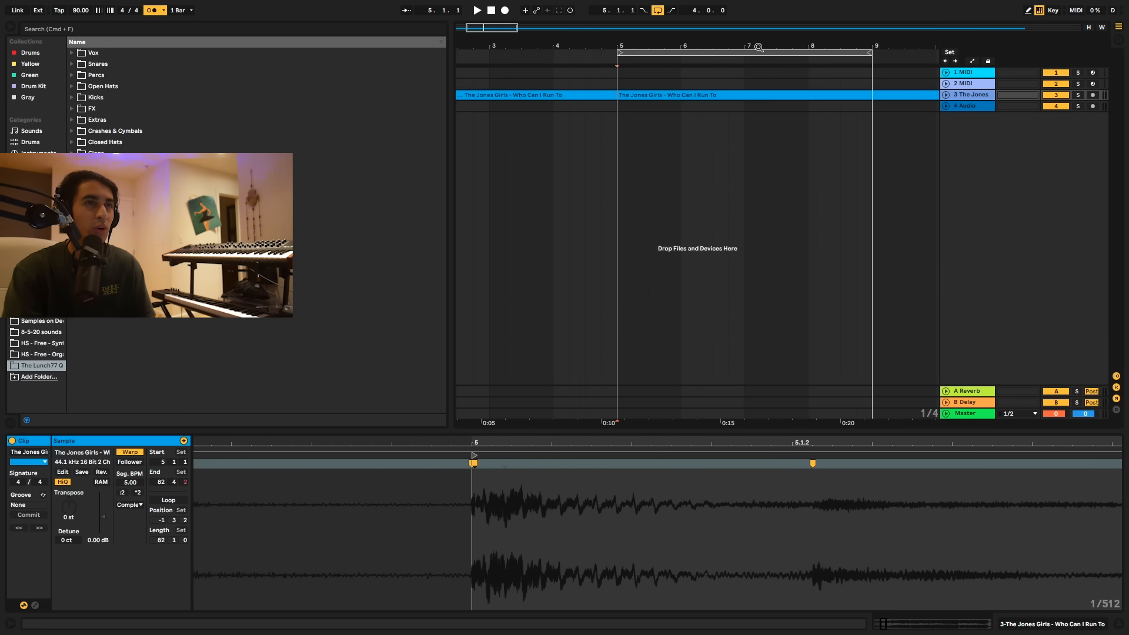
drag(758, 47, 569, 47)
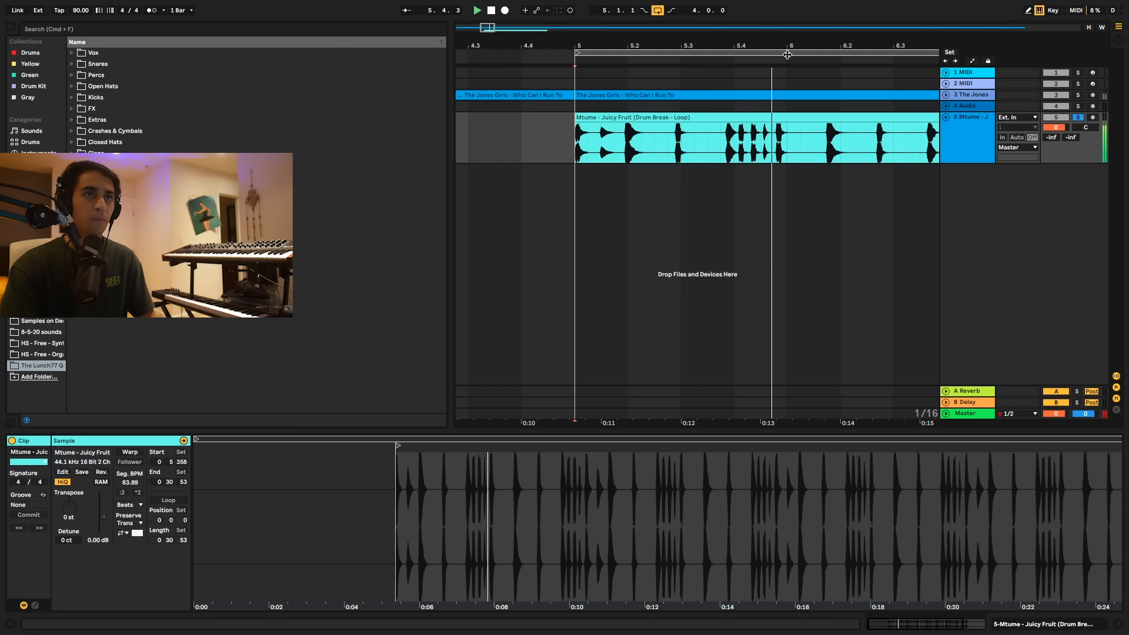
Step: Try to fit the unwarped Mtume drum break to the grid with transpose -1 st and detune 9 ct, and play it from bar 5
key(space)
key(plus)
key(plus)
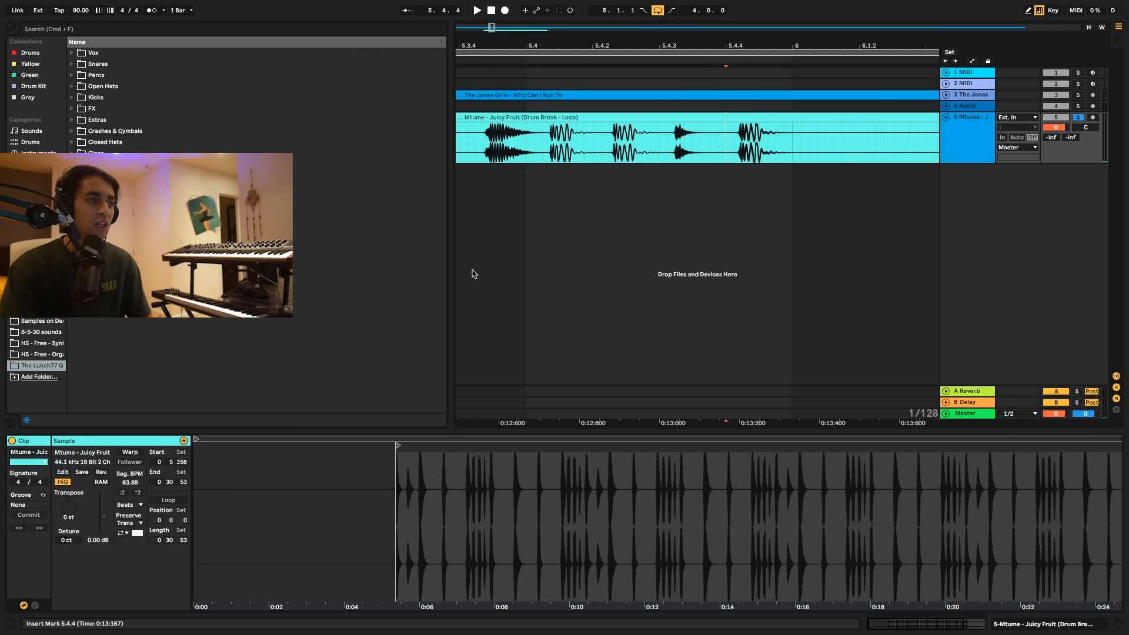
mouse_move(66, 542)
mouse_down()
mouse_move(66, 587)
mouse_move(66, 551)
mouse_up()
drag(634, 54, 649, 44)
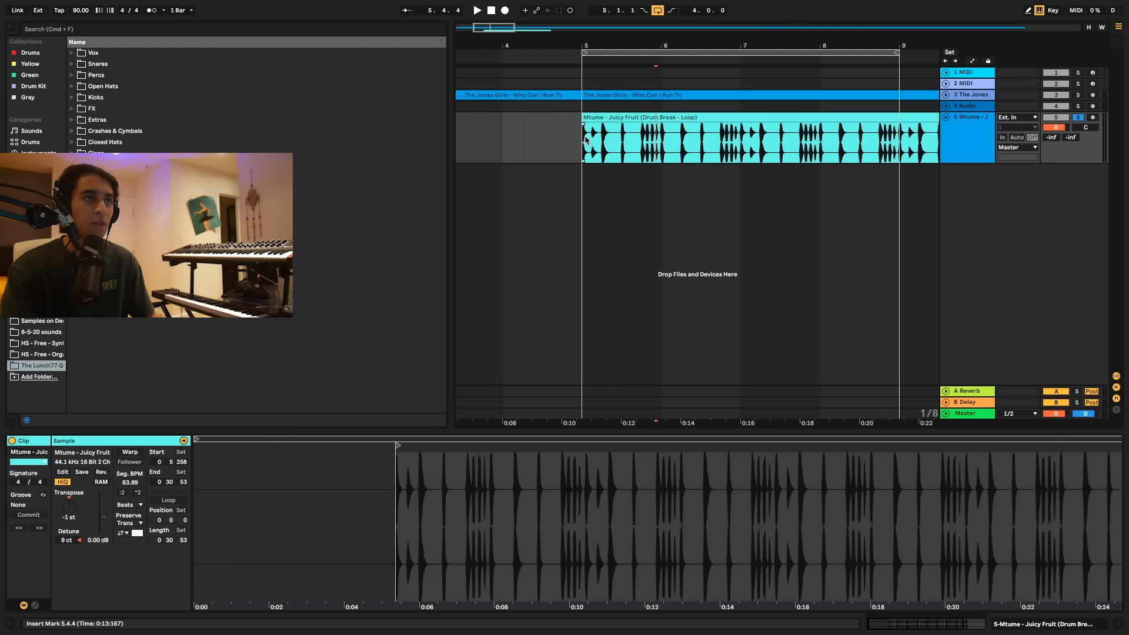
key(space)
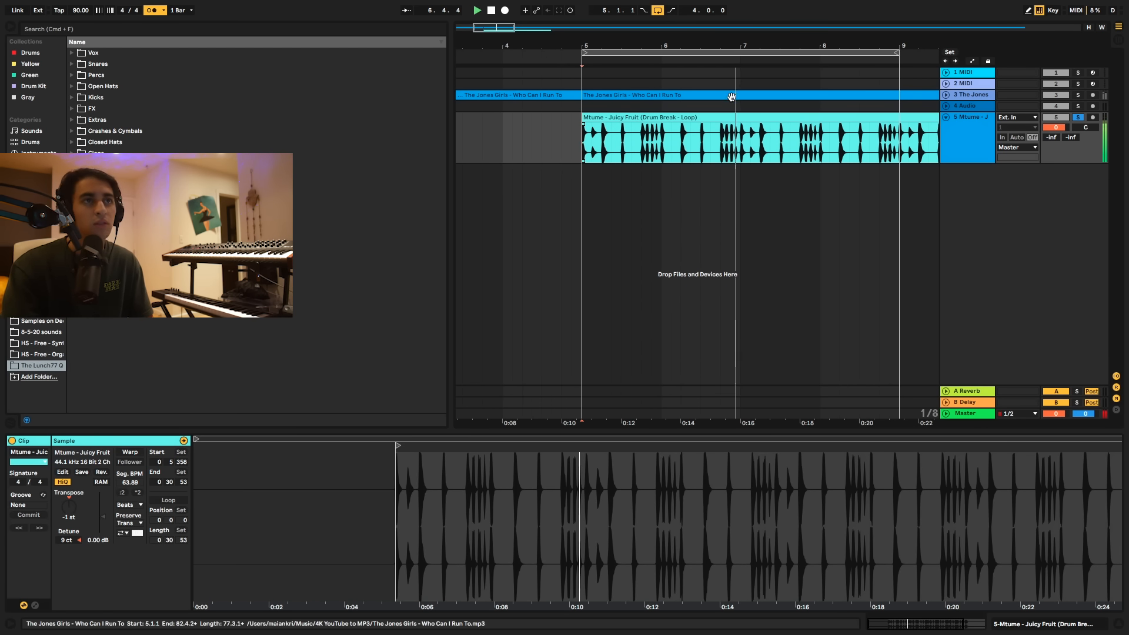
Step: Turn on Warp in Complex mode for the Mtume drum break, with transpose and detune reset to 0
click(351, 369)
click(130, 452)
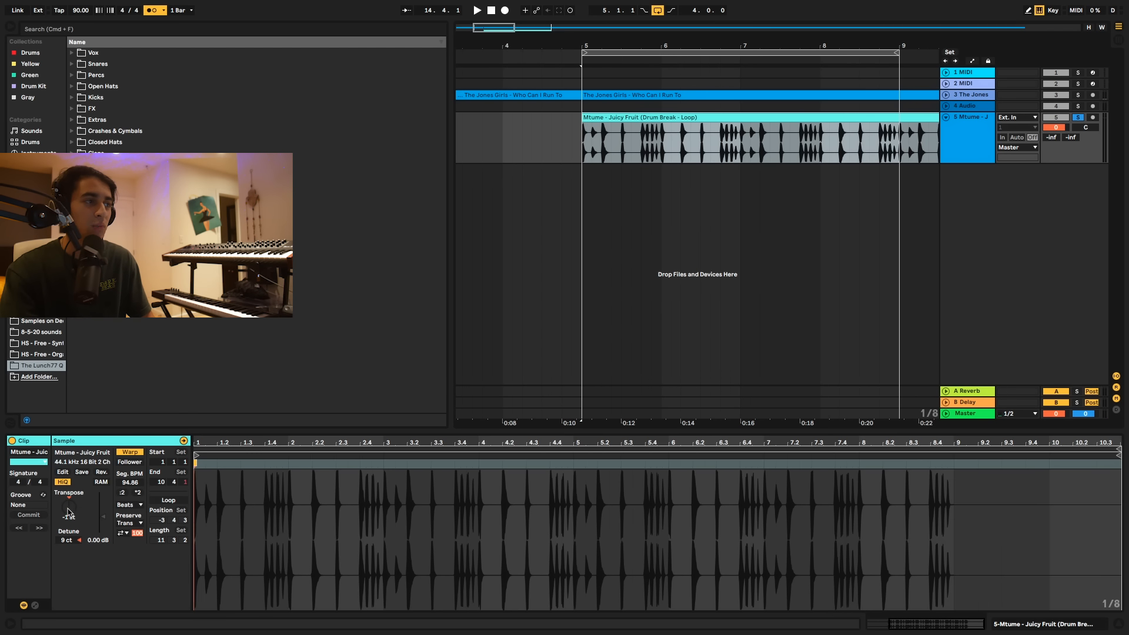
click(134, 506)
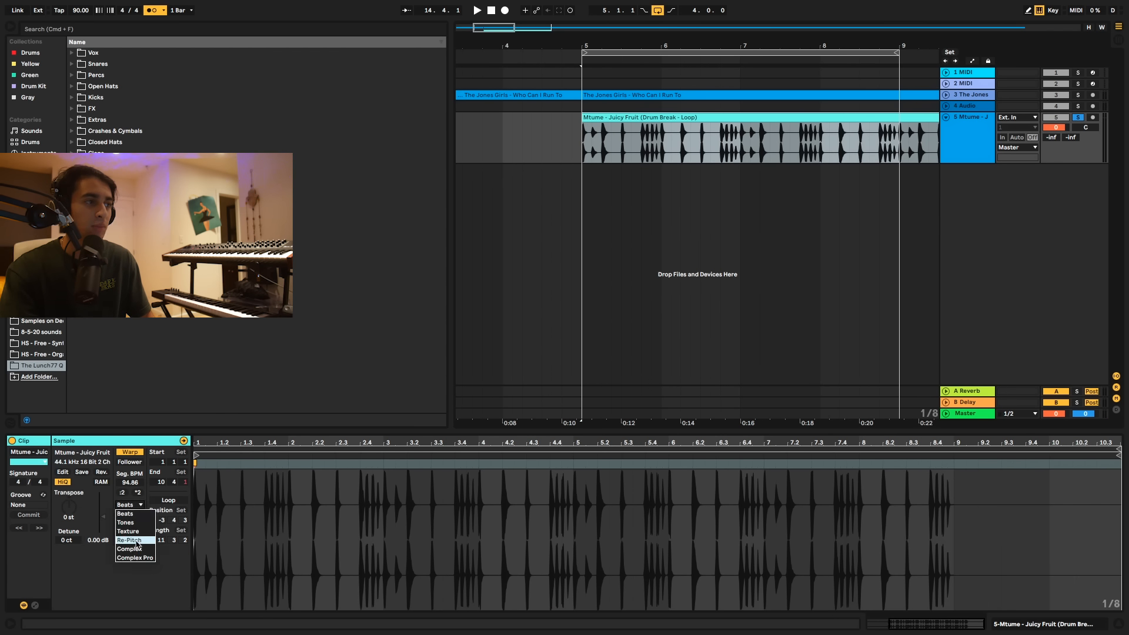
click(131, 544)
Step: Examine and audition the drum break's hits from beat 8.4 to the loop end at bar 9 against the grid
click(592, 142)
scroll(676, 126, right, 3)
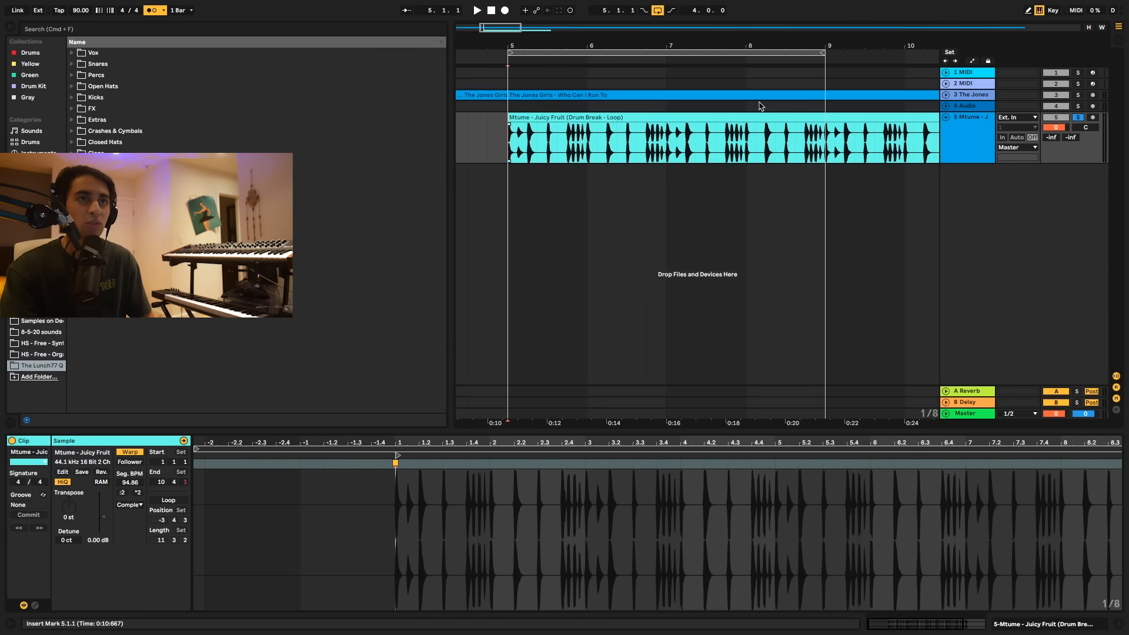
drag(826, 46, 825, 129)
click(609, 134)
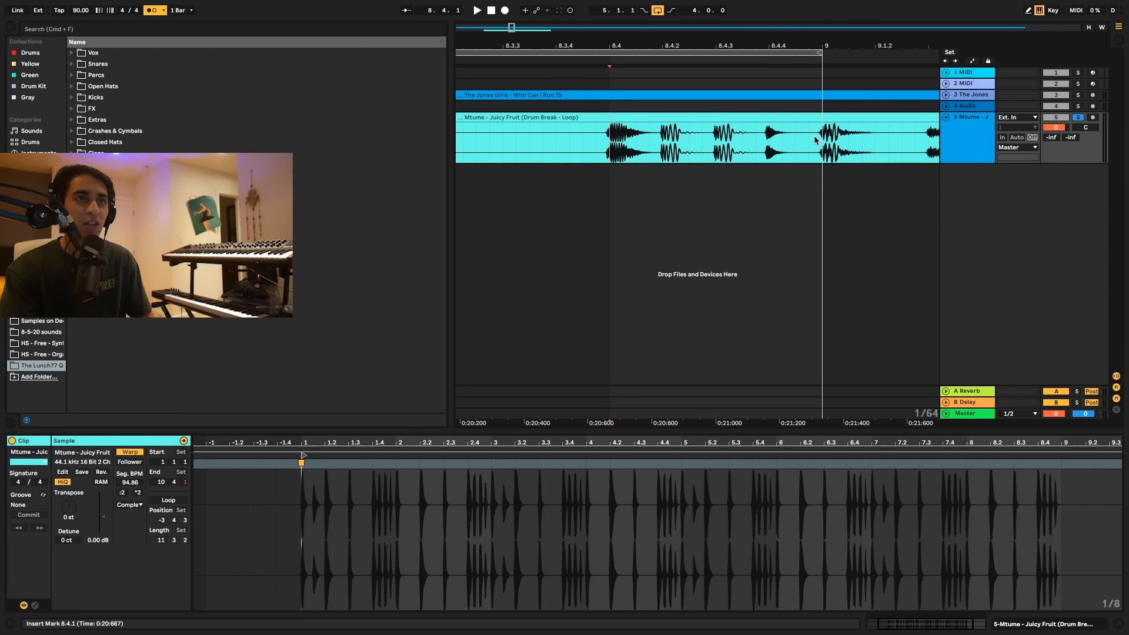
click(816, 140)
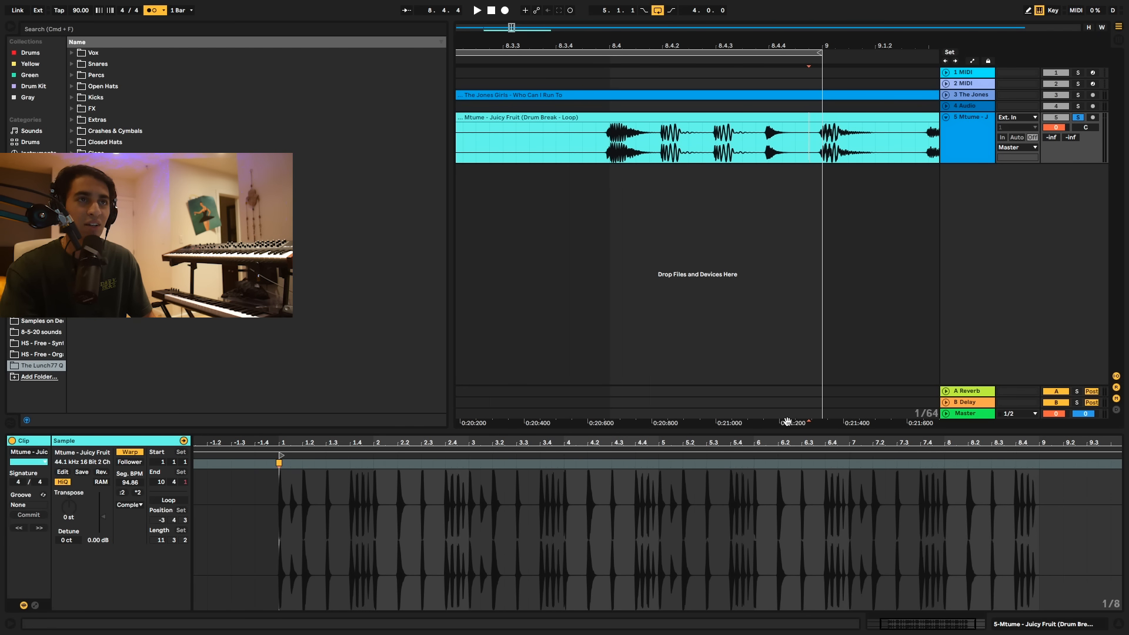
key(space)
key(space)
click(610, 140)
key(space)
key(space)
key(space)
key(space)
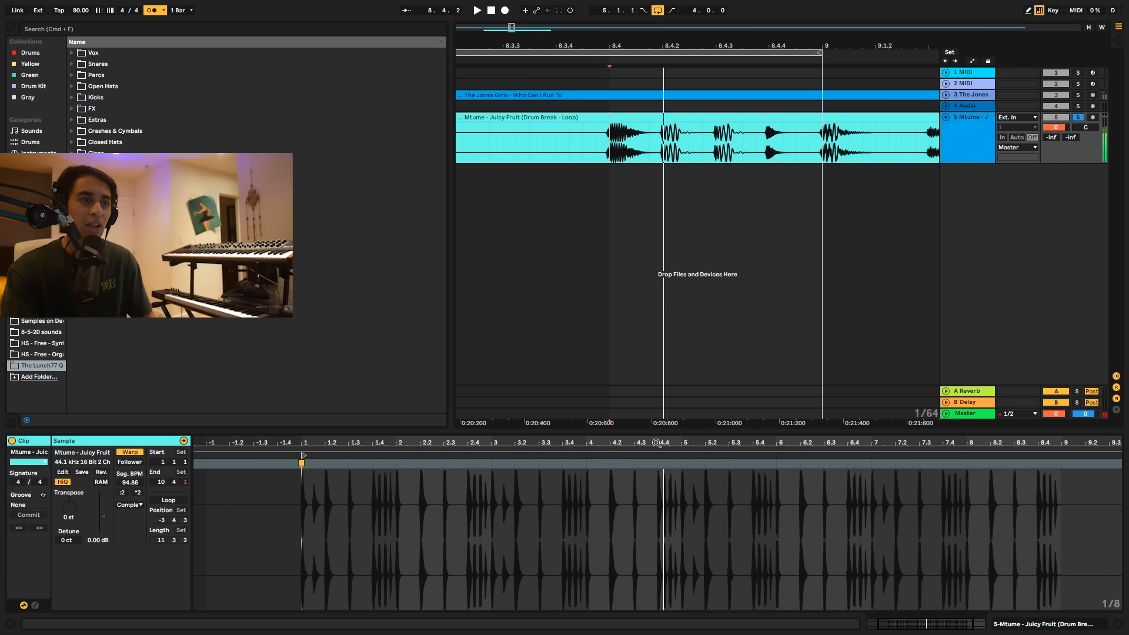
Step: Place a warp marker at beat 4.4 of the Mtume drum break, align its hit to the grid line, and play it from bar 5
drag(656, 443, 659, 445)
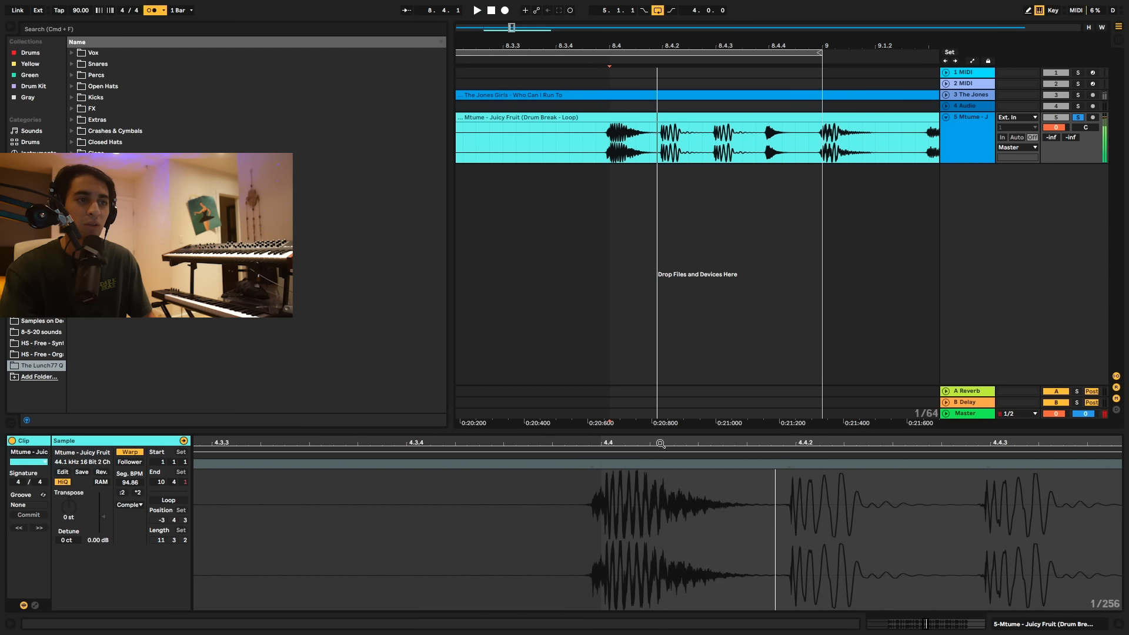
drag(592, 463, 595, 462)
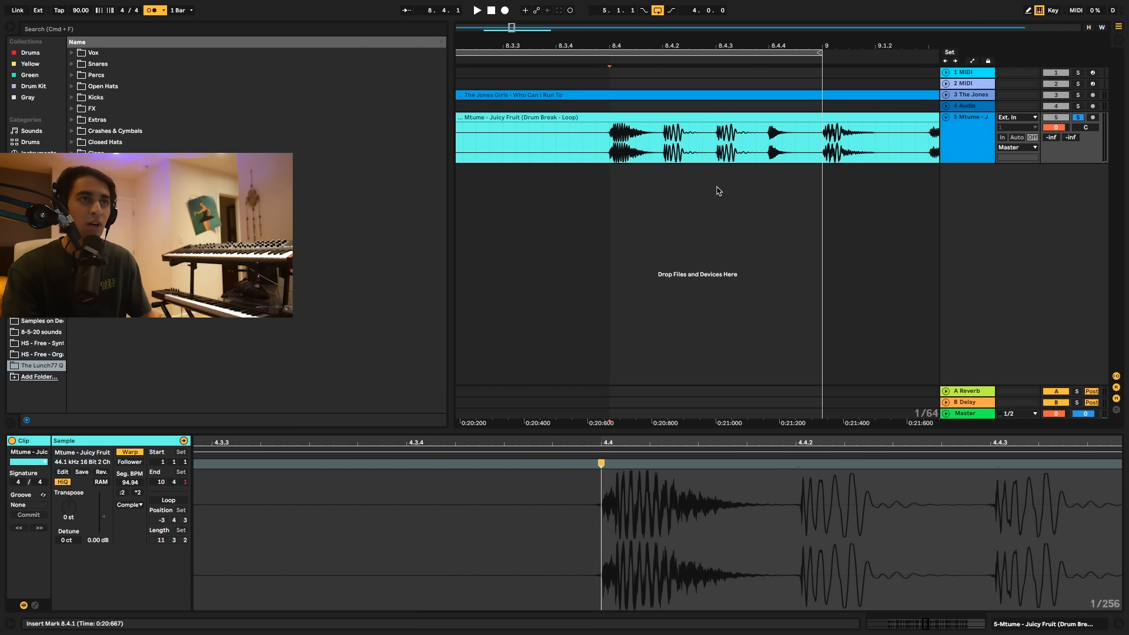
scroll(719, 191, left, 5)
drag(733, 45, 732, 37)
key(space)
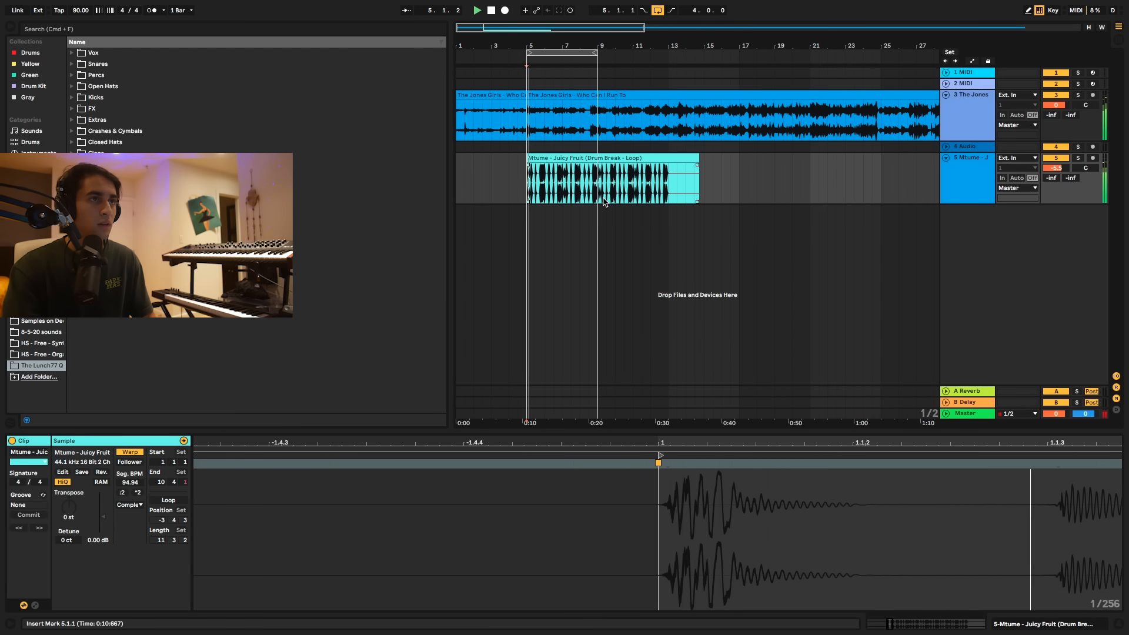
Step: Raise the Mtume drum break clip's gain to 3.13 dB and trim the clip to end at bar 9
click(565, 158)
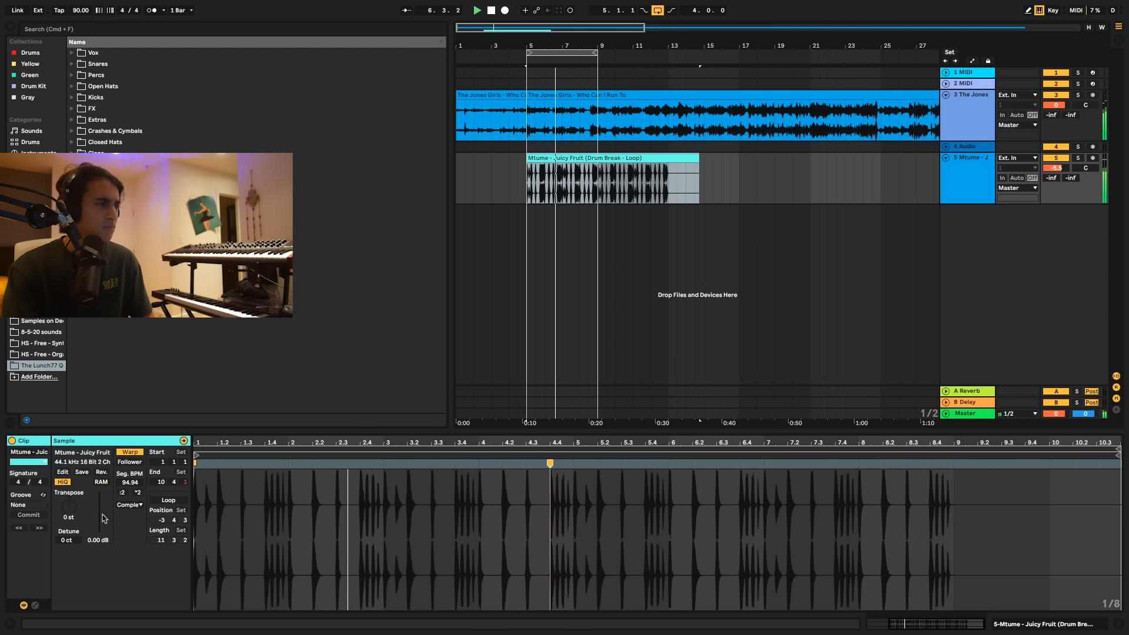
drag(104, 517, 103, 511)
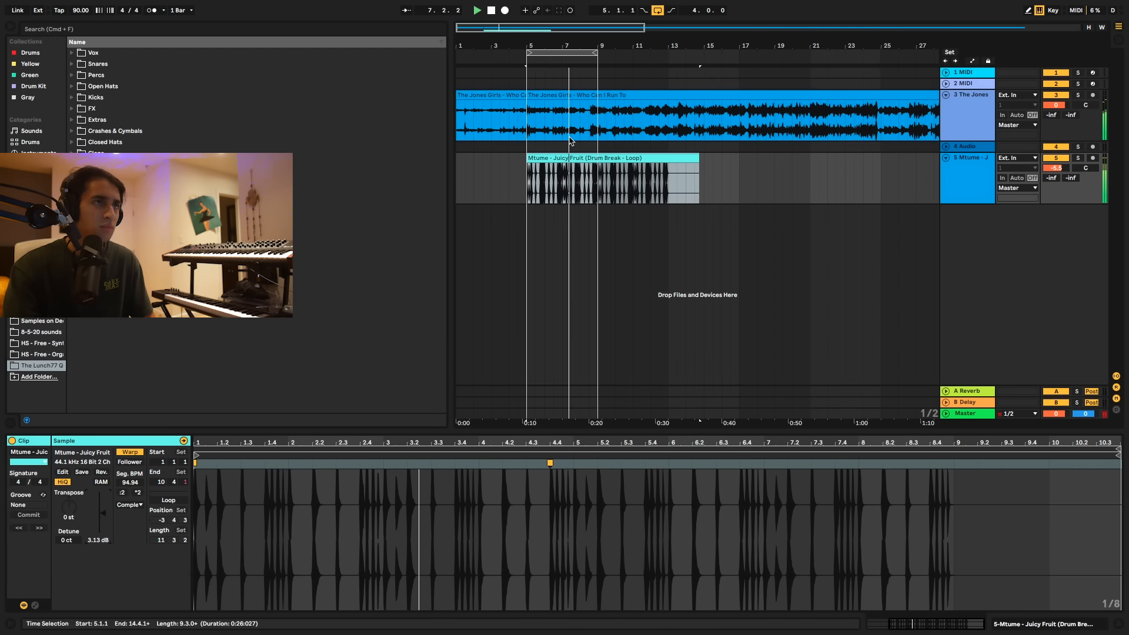
drag(522, 45, 522, 91)
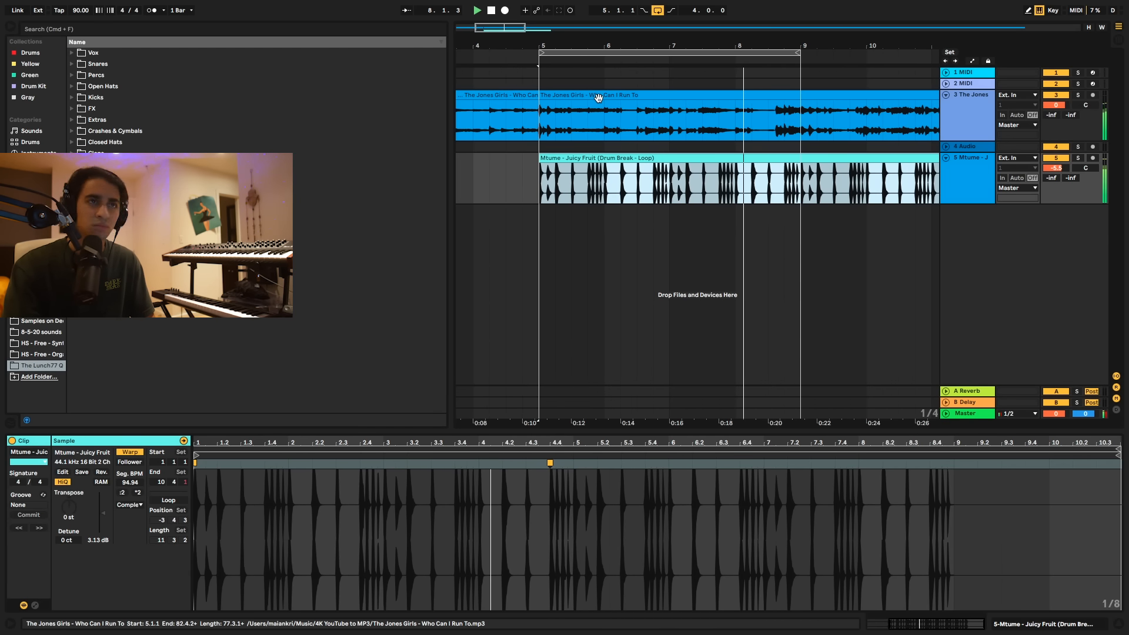
click(800, 179)
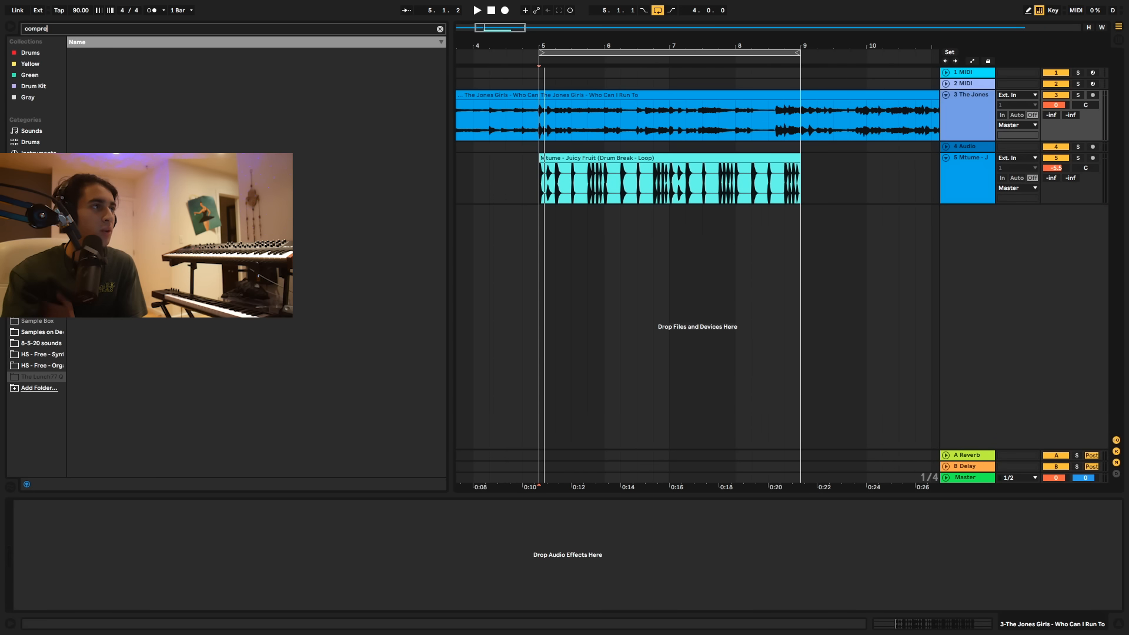
Step: Add a Compressor to the Jones Girls track, sidechained from the Mtume drum break track, with the threshold at -14.2 dB
drag(105, 64, 398, 39)
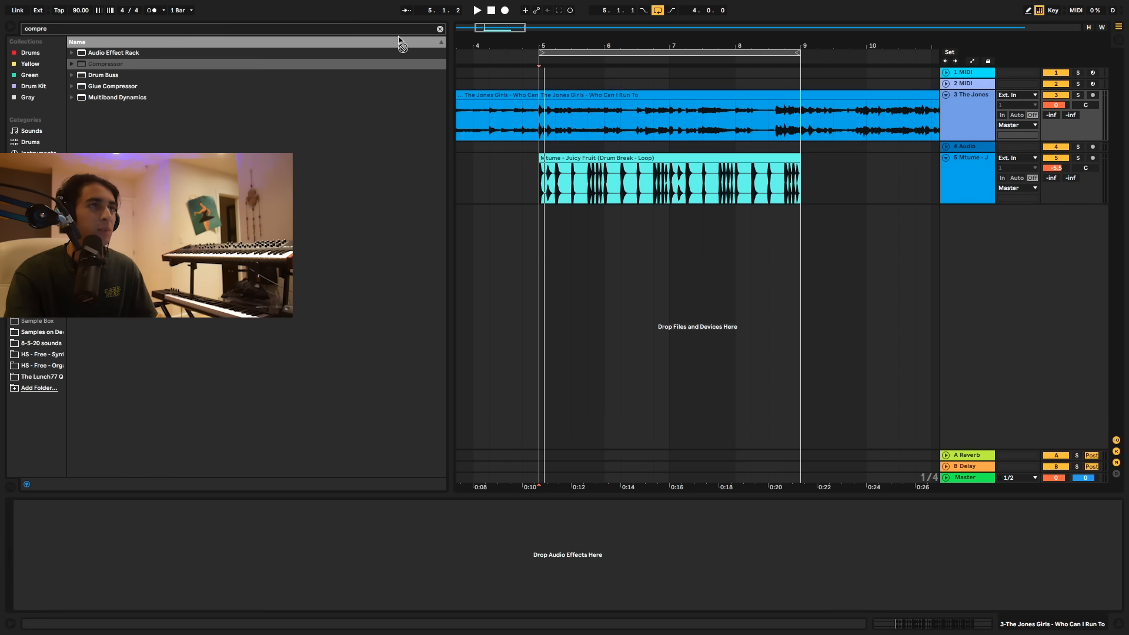
drag(961, 113, 961, 114)
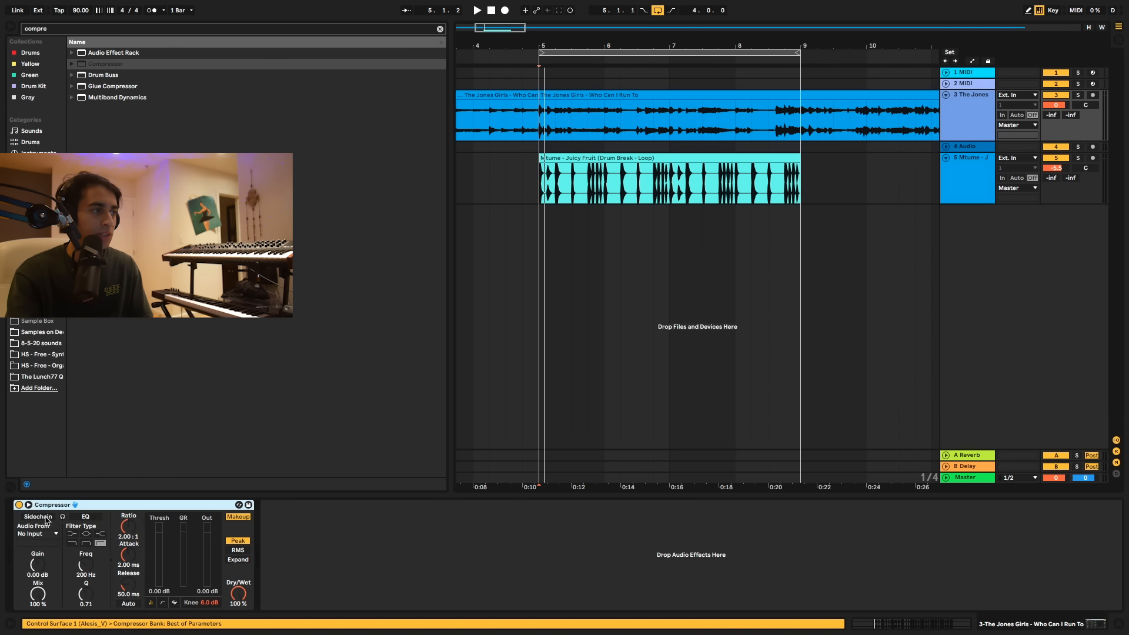
click(51, 537)
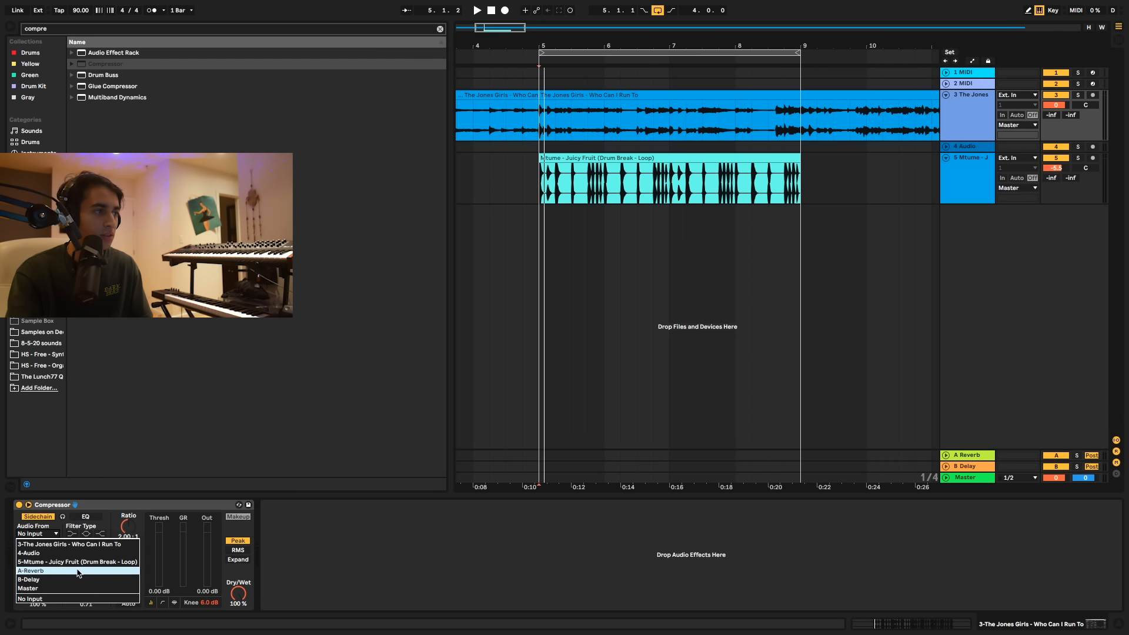
click(82, 568)
key(space)
drag(166, 551, 166, 557)
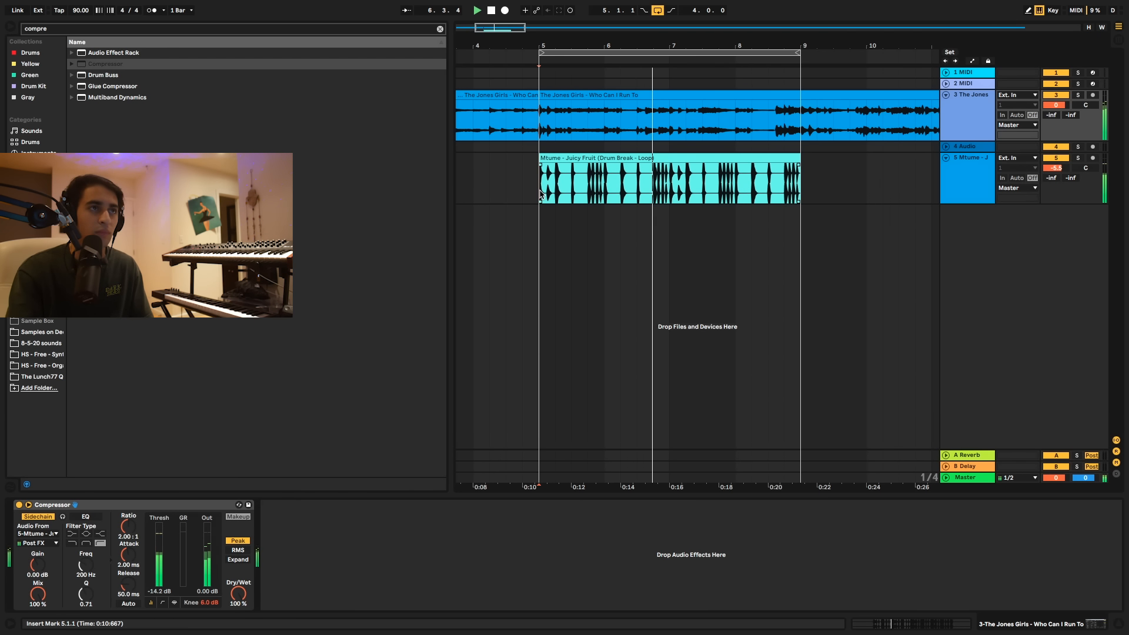
Step: Stop playback and set the arrangement's fixed grid to 1/16
click(506, 176)
key(space)
key(z)
right_click(541, 186)
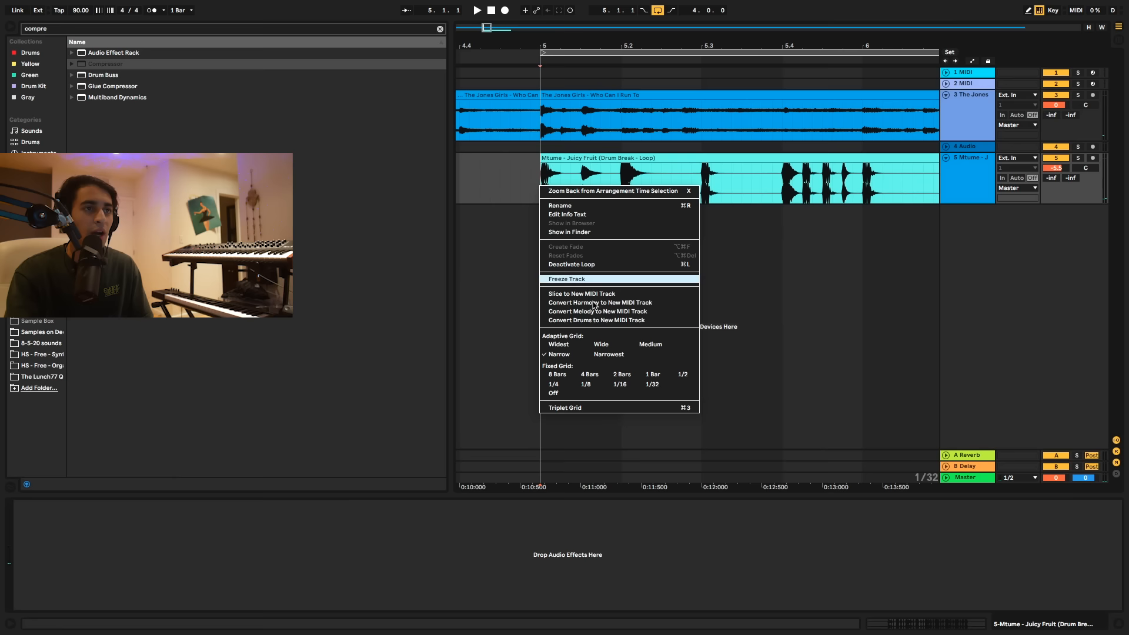
click(683, 375)
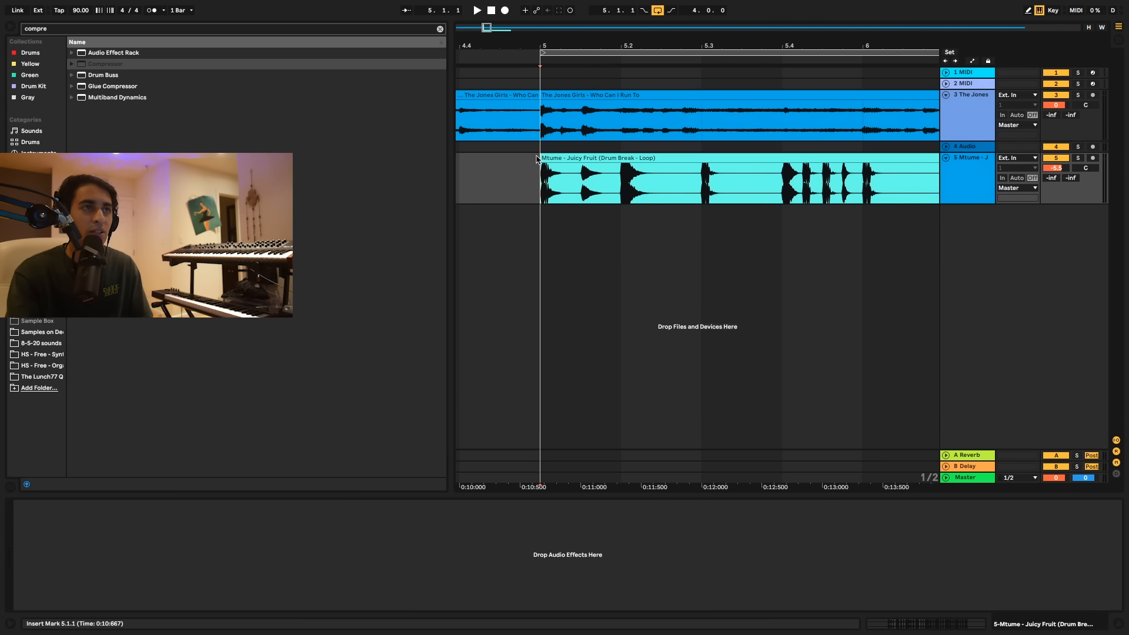
right_click(543, 192)
click(593, 389)
right_click(602, 237)
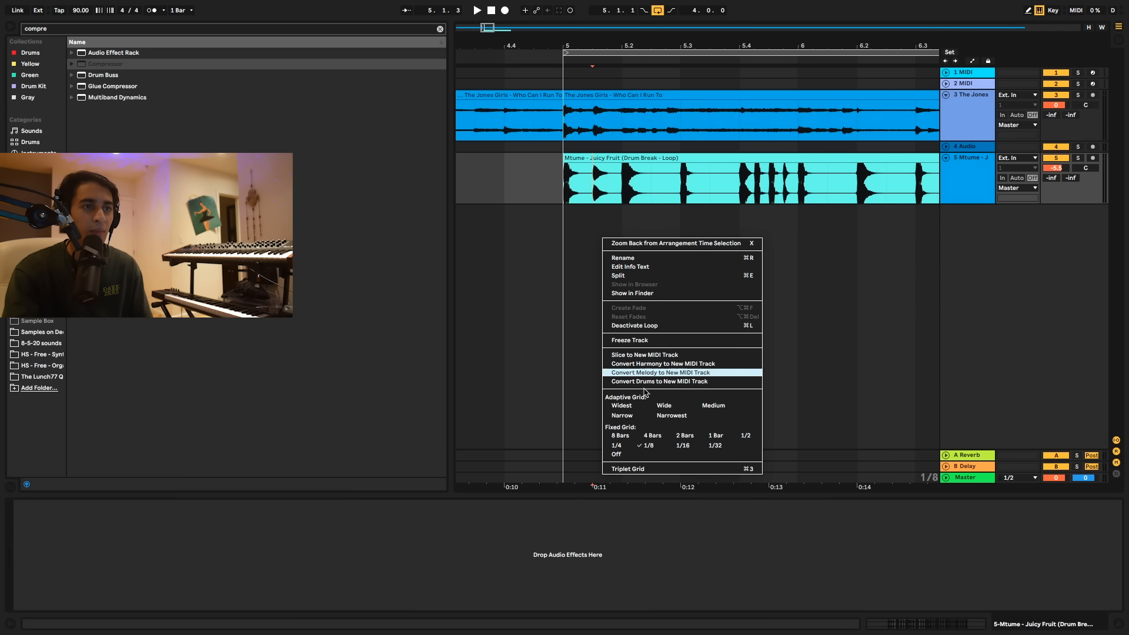
click(684, 445)
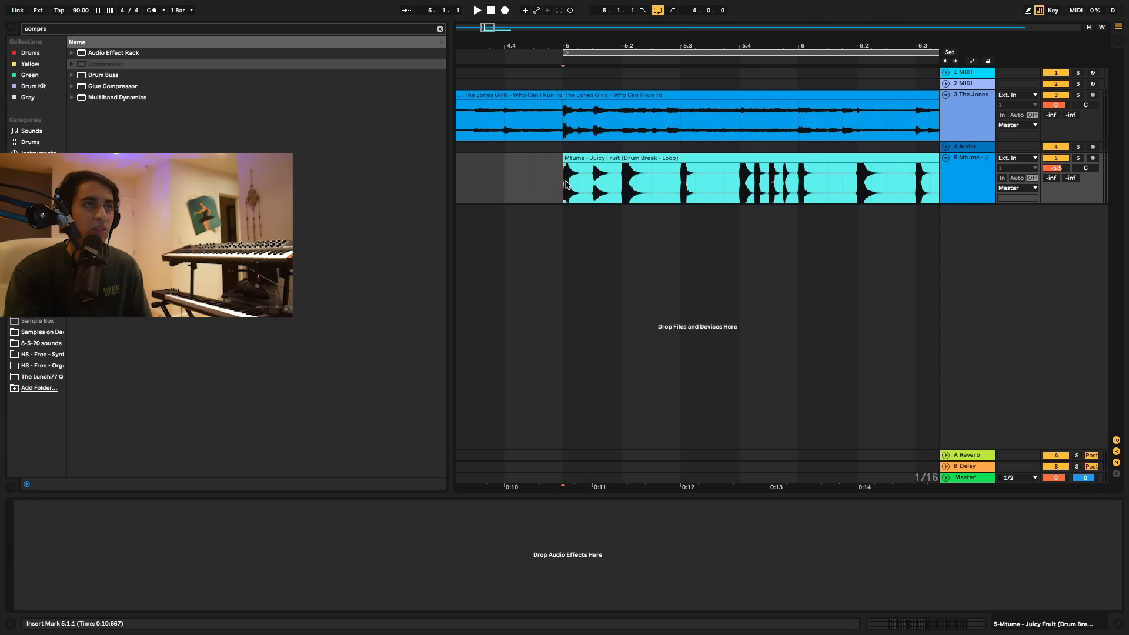
Step: Split the drum break at its hits in bar 5 and move the quick hits from beat 5.4 to beat 5.2
drag(563, 46, 525, 27)
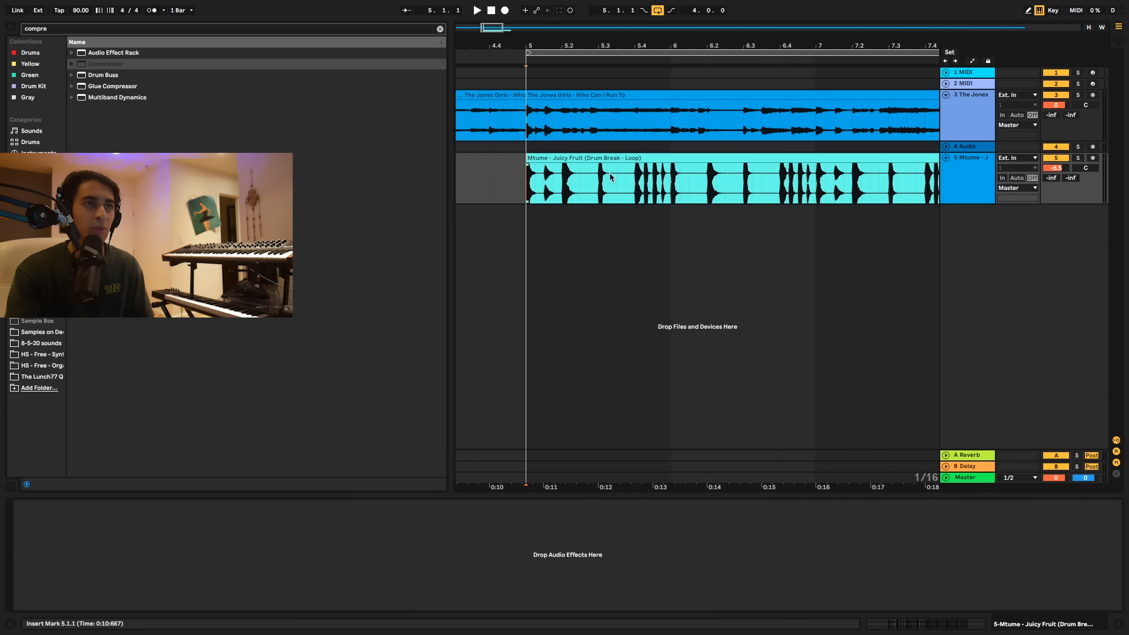
scroll(588, 186, left, 2)
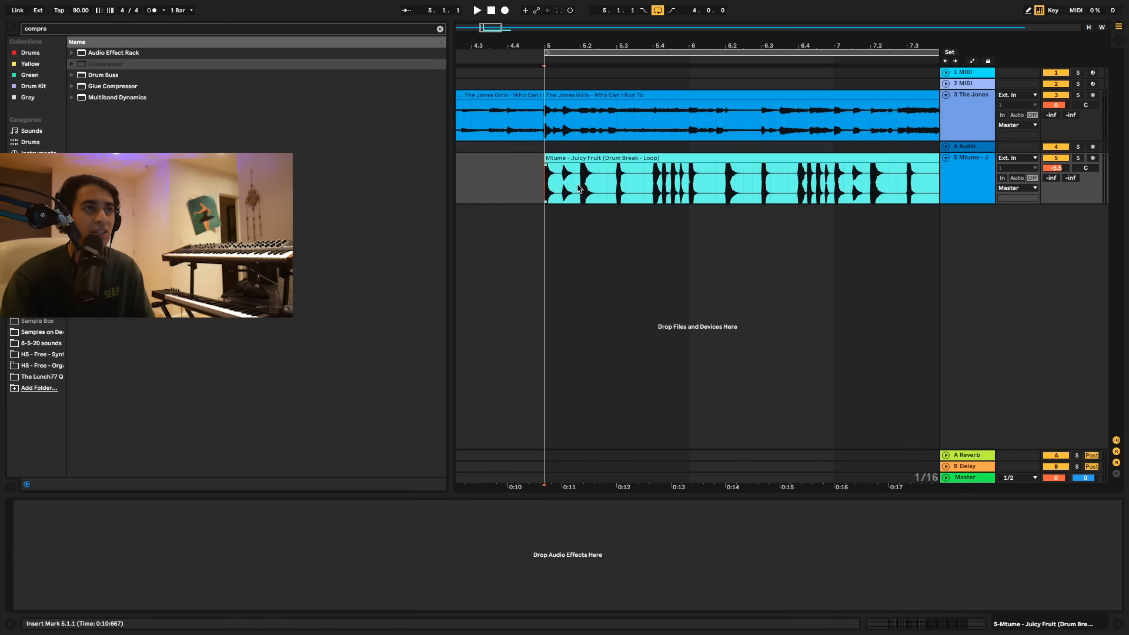
scroll(578, 184, left, 2)
scroll(578, 185, right, 5)
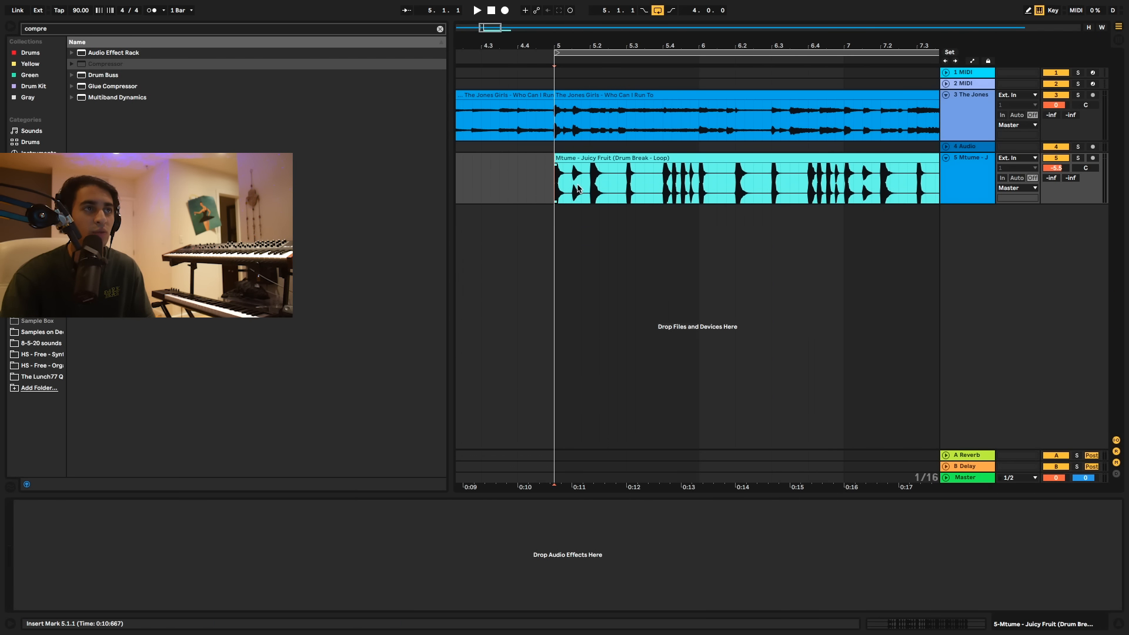
click(596, 178)
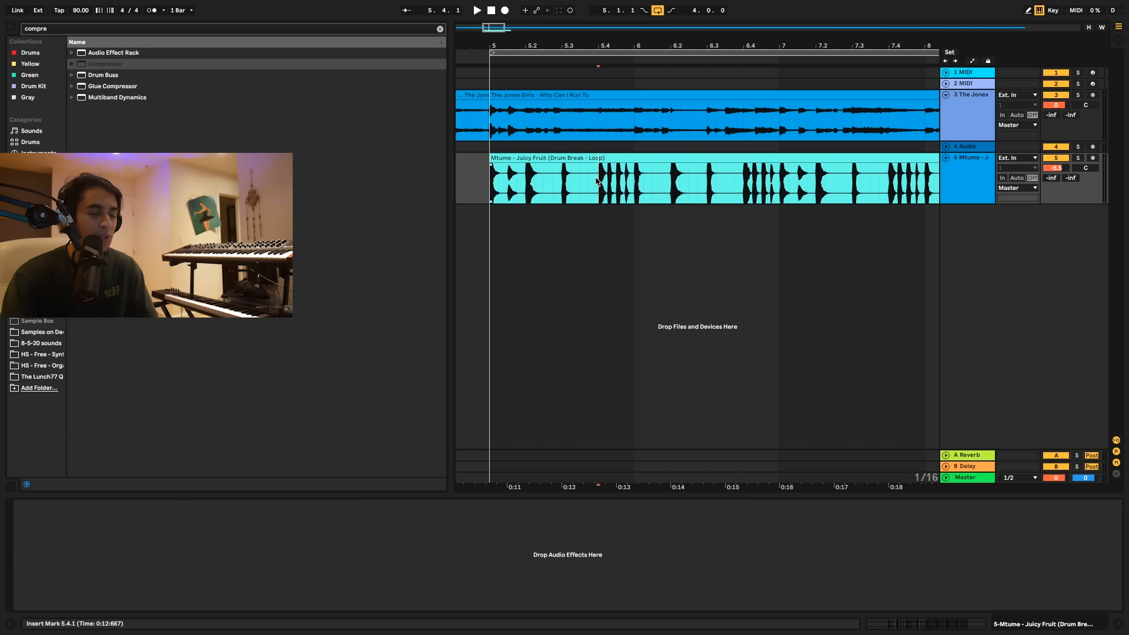
click(634, 180)
key(super+e)
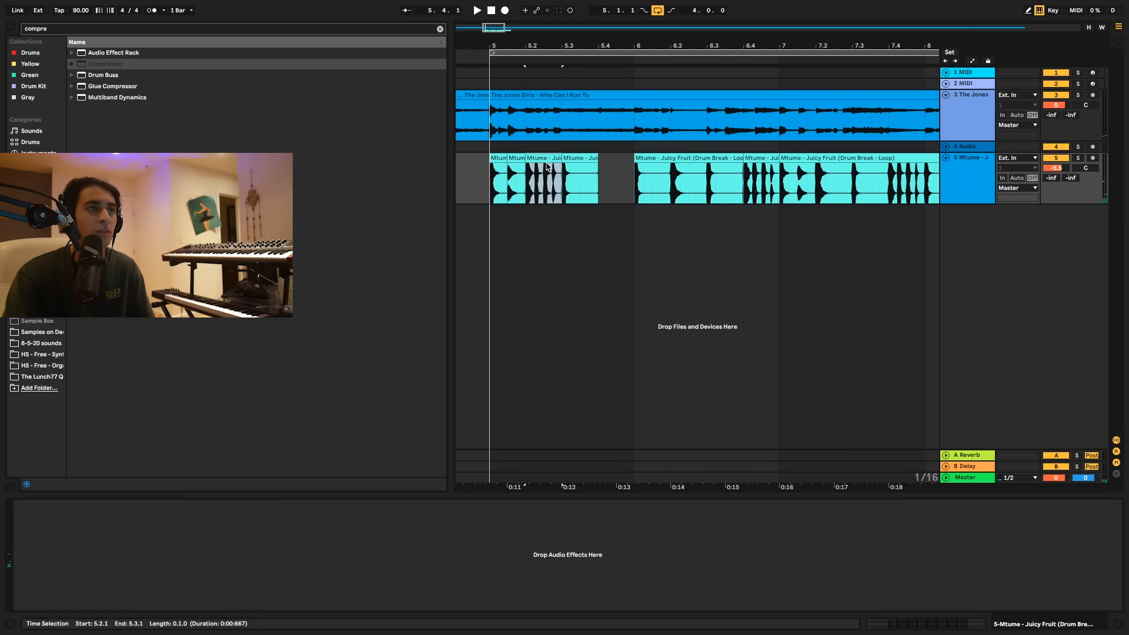
Step: Play the rearranged drum break from bar 5 and fill the empty beat 5.4 with a slice of the break
click(490, 182)
key(space)
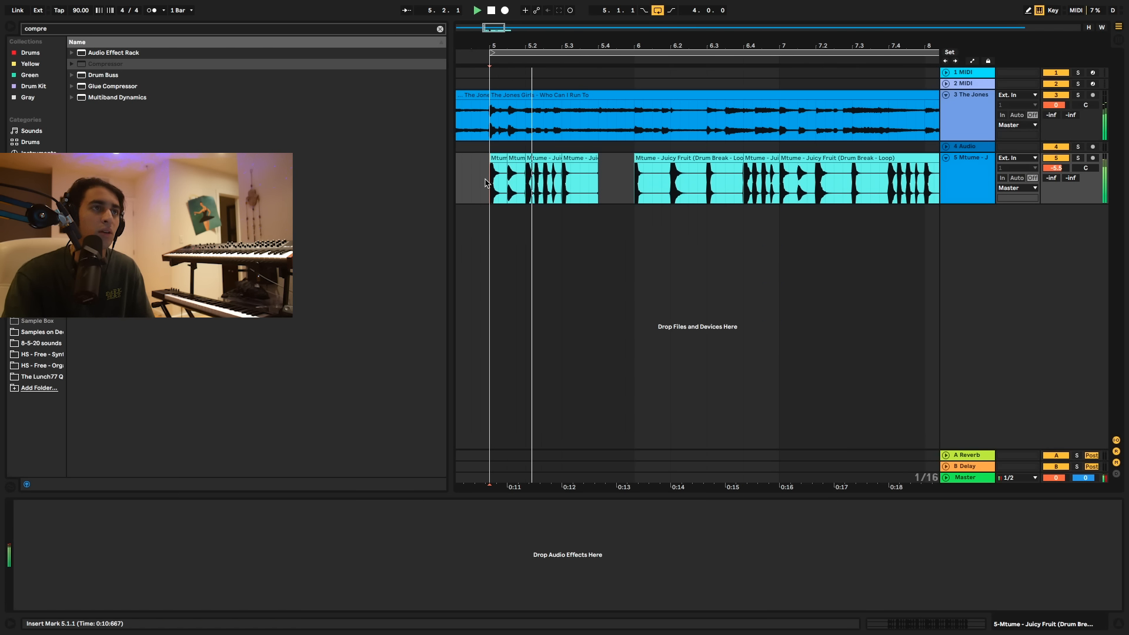
click(580, 176)
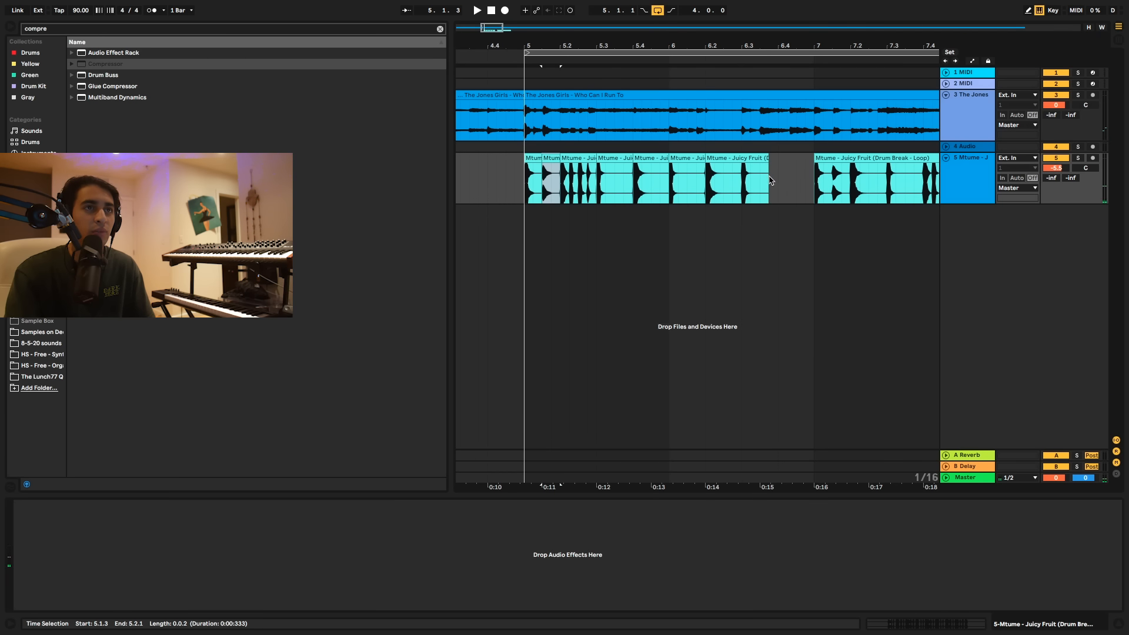
Step: Paste a copy of the drum slice from 5.1.3 into the second bar and place it at 6.3.3
click(769, 180)
key(super+v)
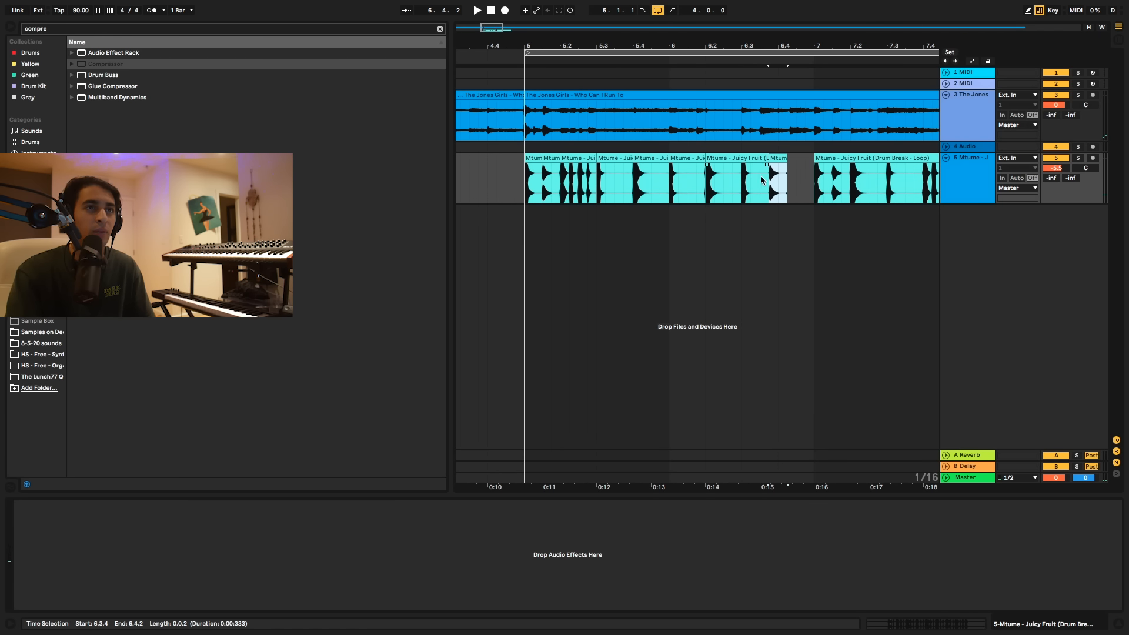
key(space)
key(space)
drag(776, 159, 767, 160)
Step: Audition the second bar from 6.1.3 and fill the empty beat 6.4 with a copy of the quick hits from beat 5.2
click(691, 180)
key(space)
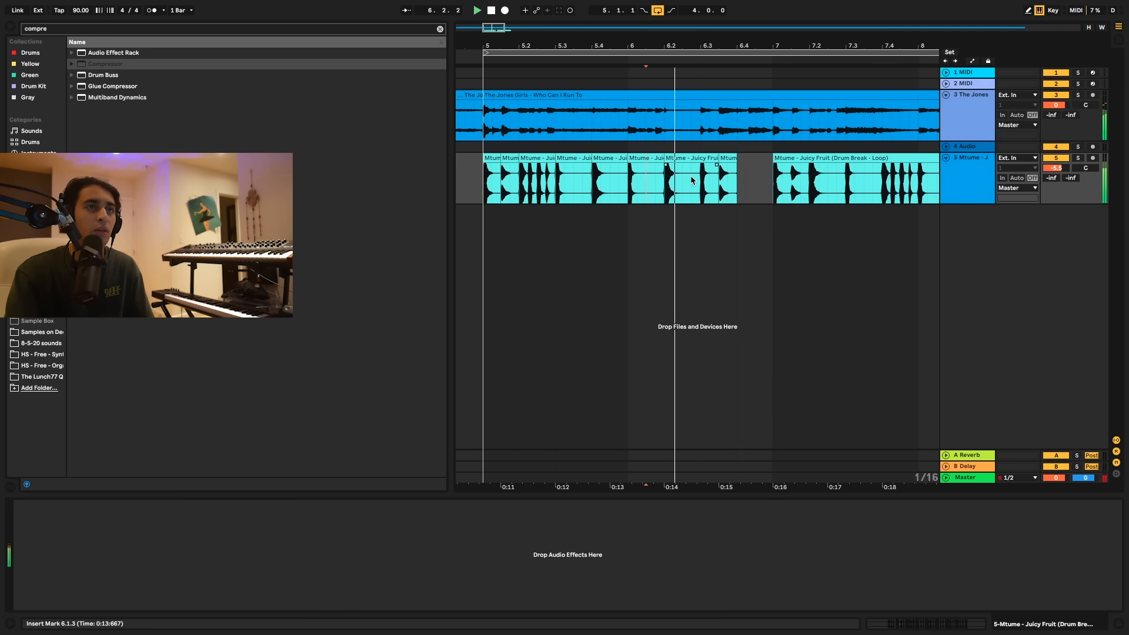
key(space)
click(713, 159)
key(super+v)
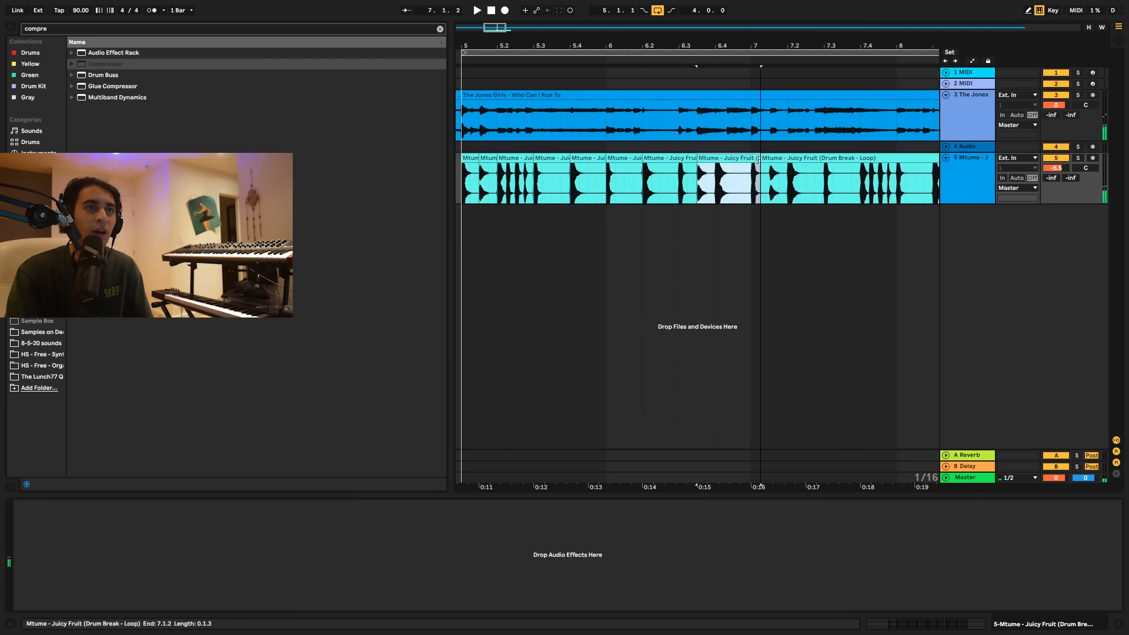
Step: Play the chopped drum pattern from bar 5 and delete the rest of the drum break from bar 7 onward
scroll(752, 176, left, 3)
click(519, 182)
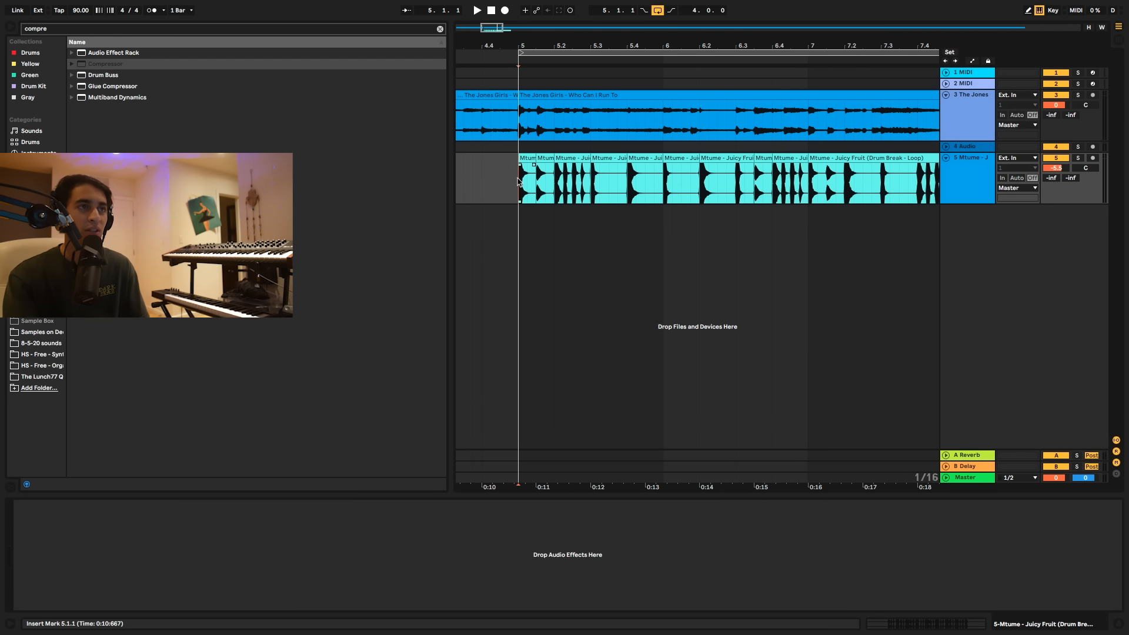
key(space)
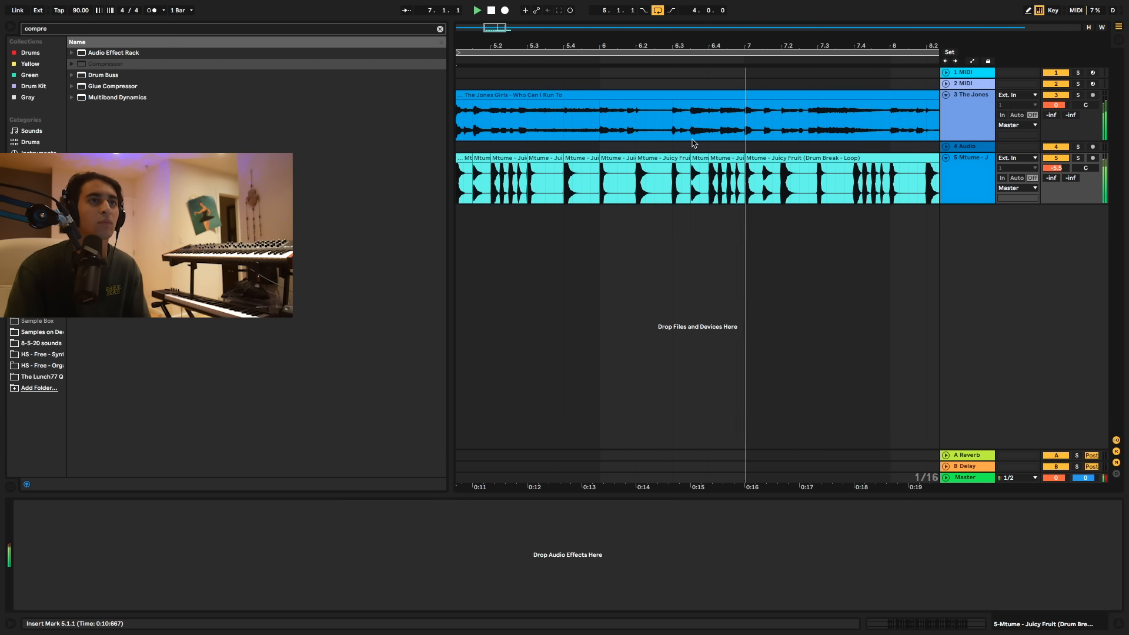
key(space)
click(782, 156)
key(Delete)
Step: Collapse all arrangement tracks and unfold only the Mtume drum break track
drag(457, 44, 540, 41)
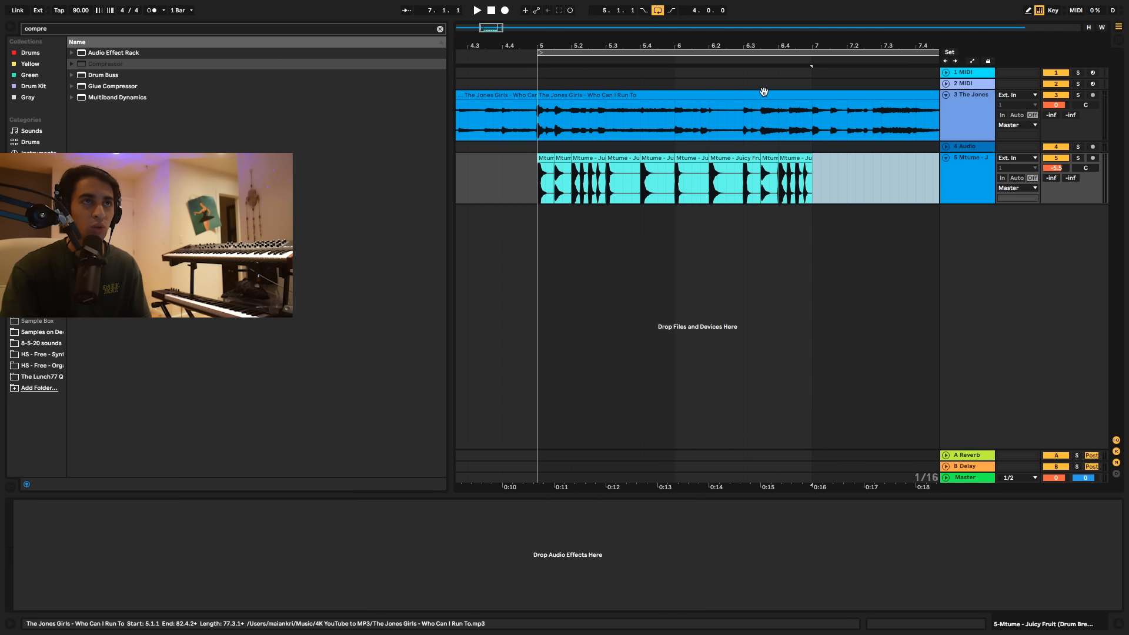
scroll(784, 169, right, 3)
scroll(783, 169, left, 3)
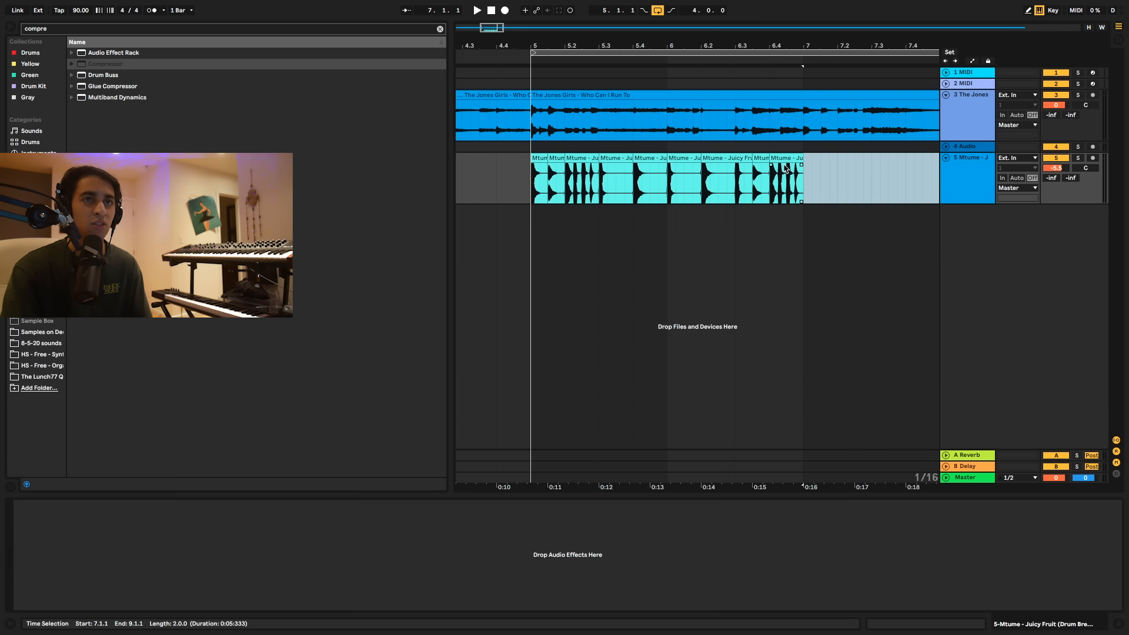
alt+click(946, 159)
drag(653, 45, 654, 41)
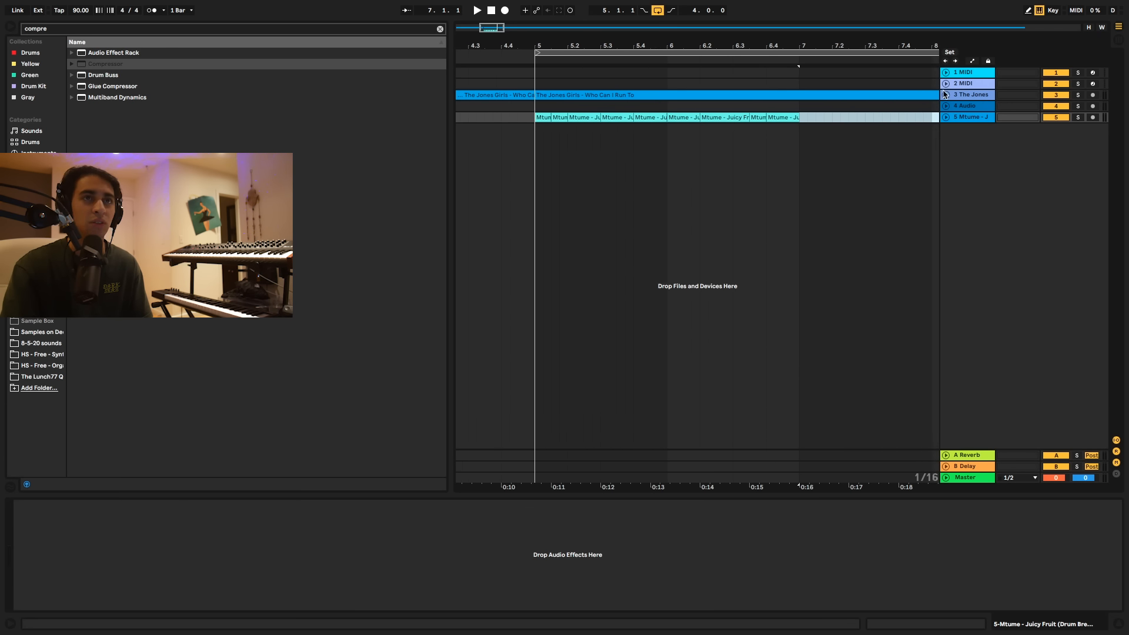
key(u)
drag(800, 141, 611, 139)
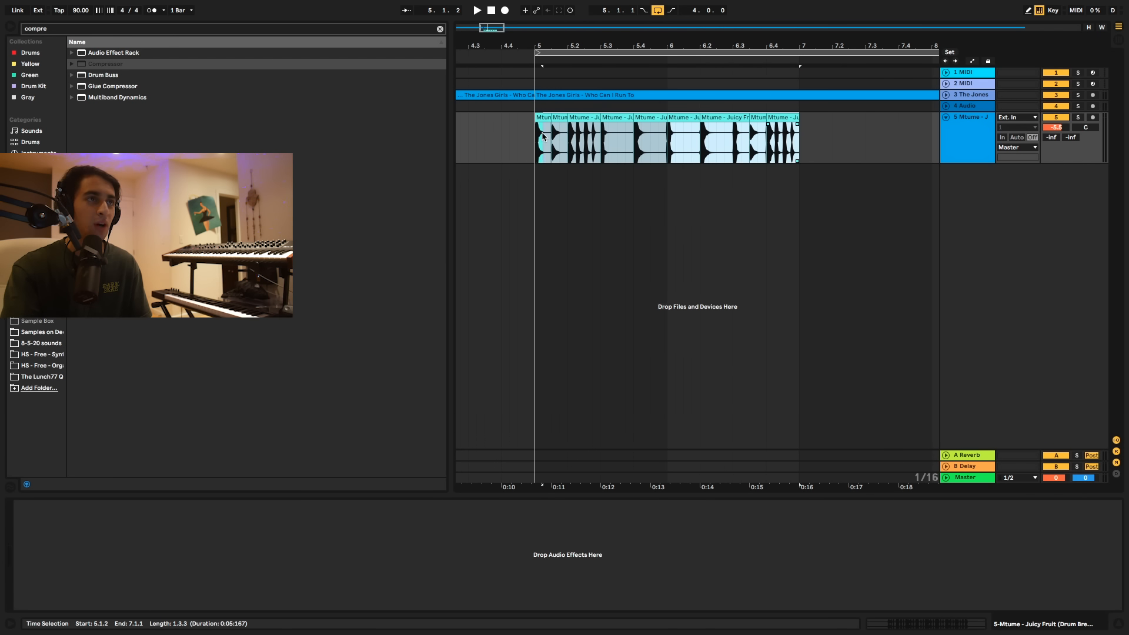
key(super+j)
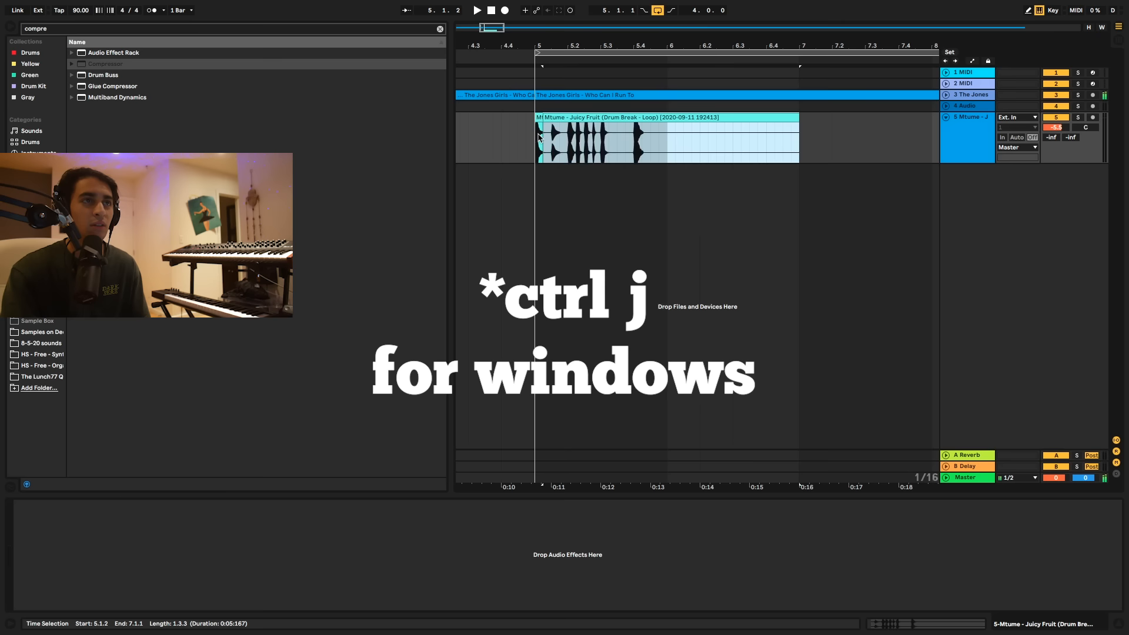
key(super+z)
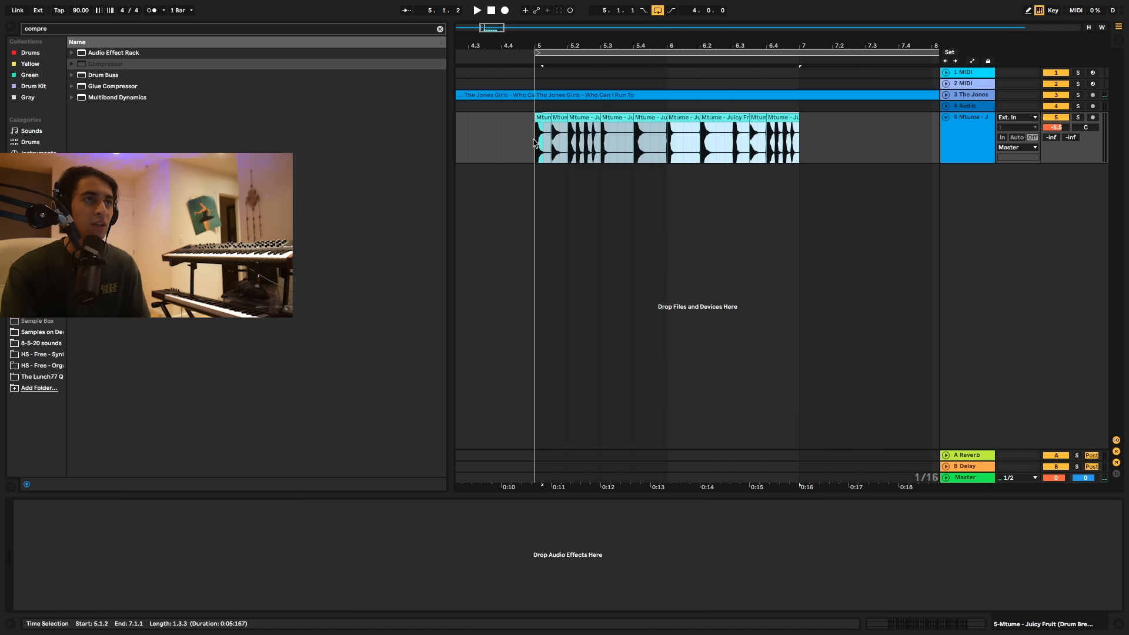
Step: Consolidate all the drum break slices from bar 5 to bar 7 into one clip
drag(534, 142, 800, 140)
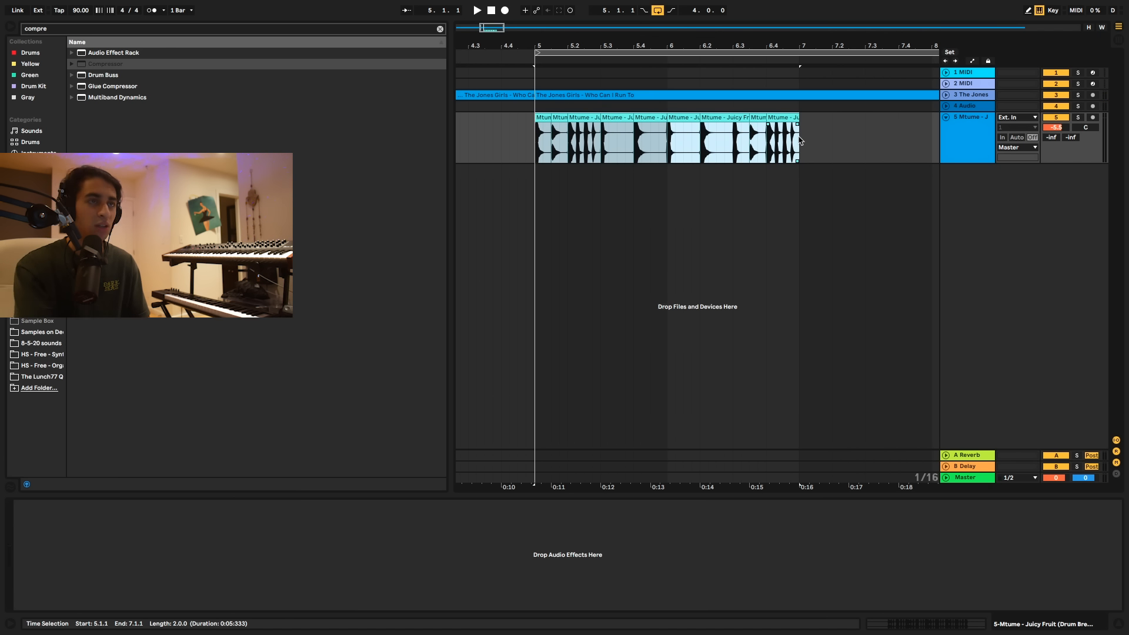
key(super+j)
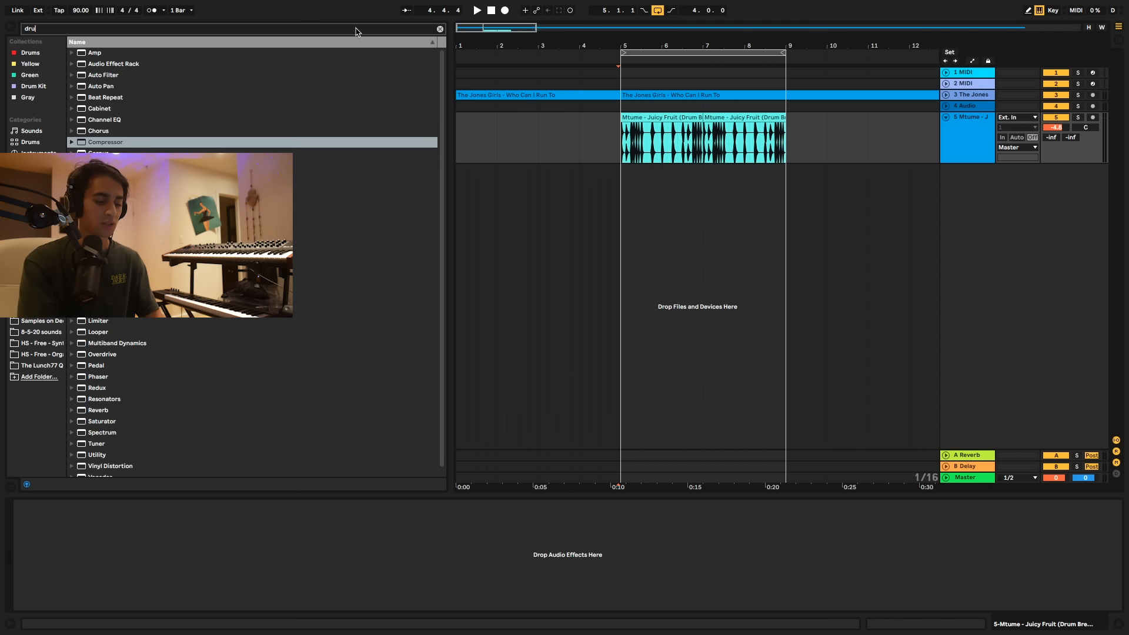
Step: Add a Drum Buss effect to the chopped Mtume drum break track and display its settings
text(m buss)
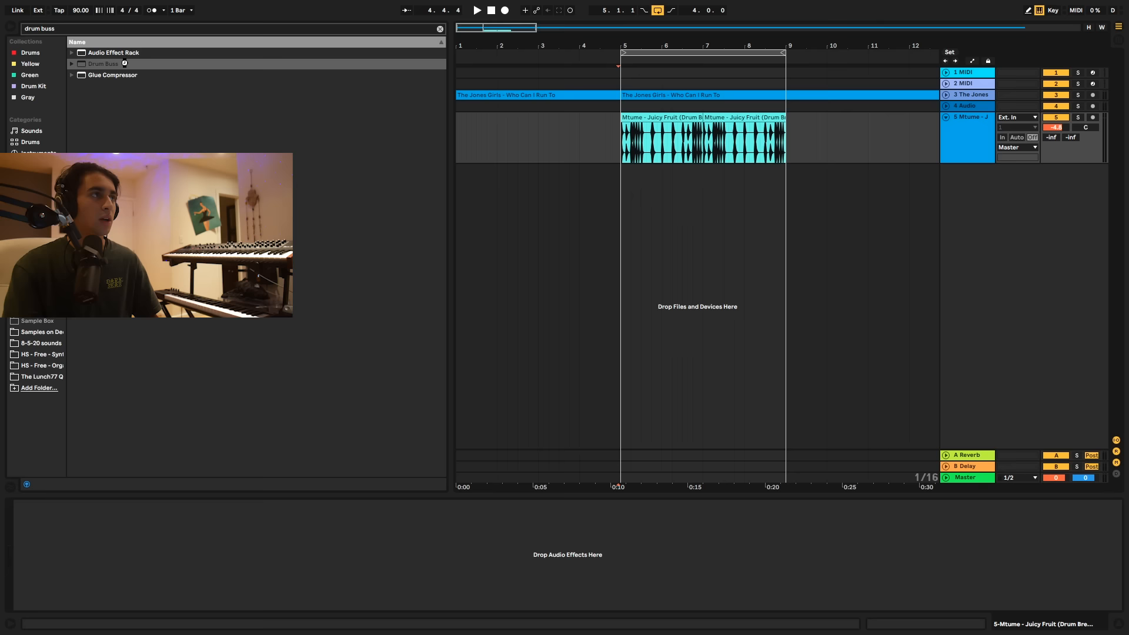
drag(103, 63, 245, 501)
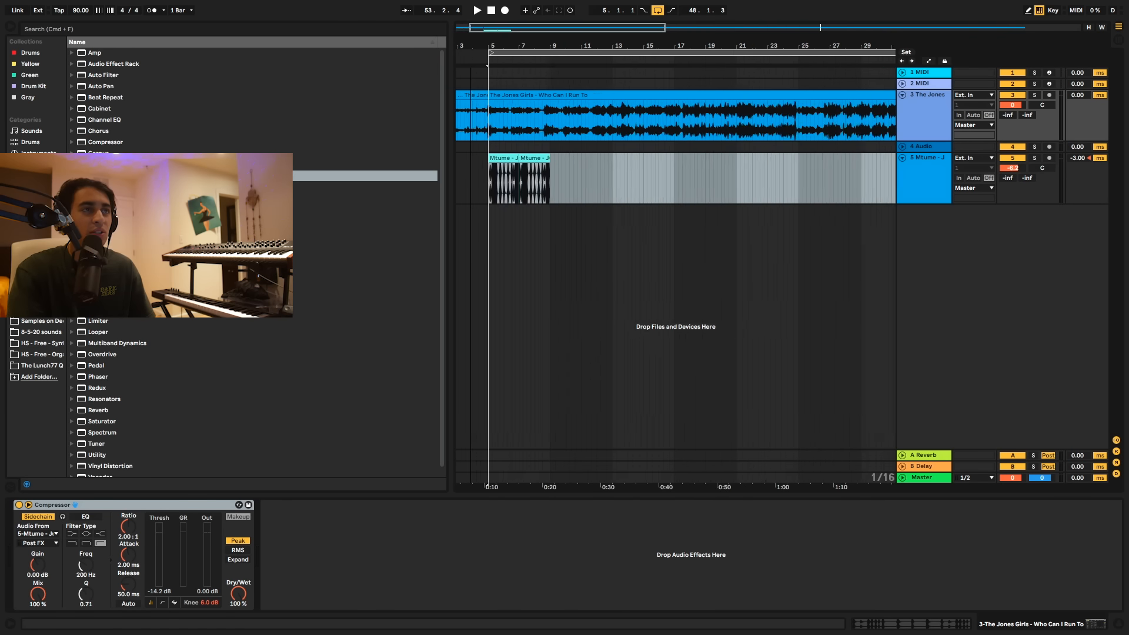
drag(520, 40, 521, 44)
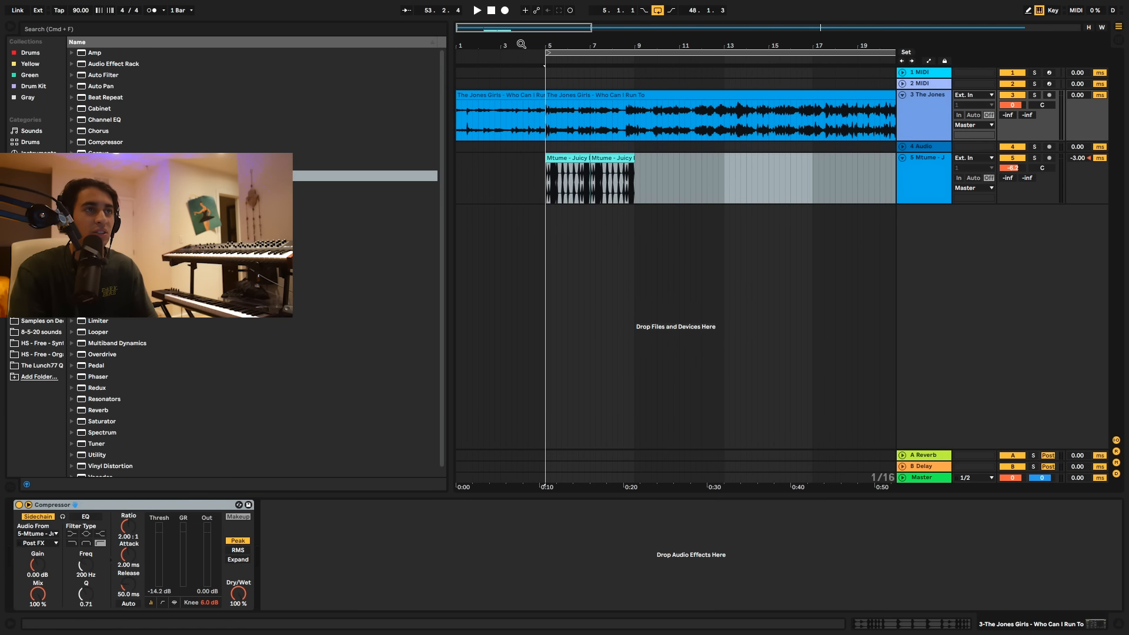
click(543, 183)
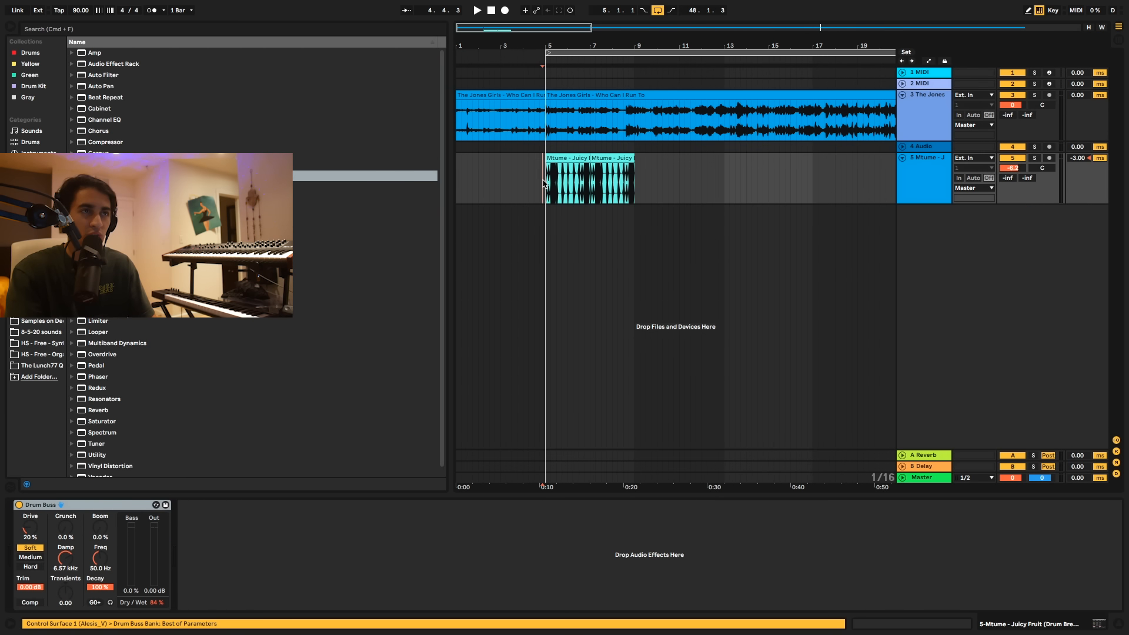
Step: Audition the Jones Girls sample from 18.2.1 on track 3
click(632, 110)
scroll(632, 109, right, 2)
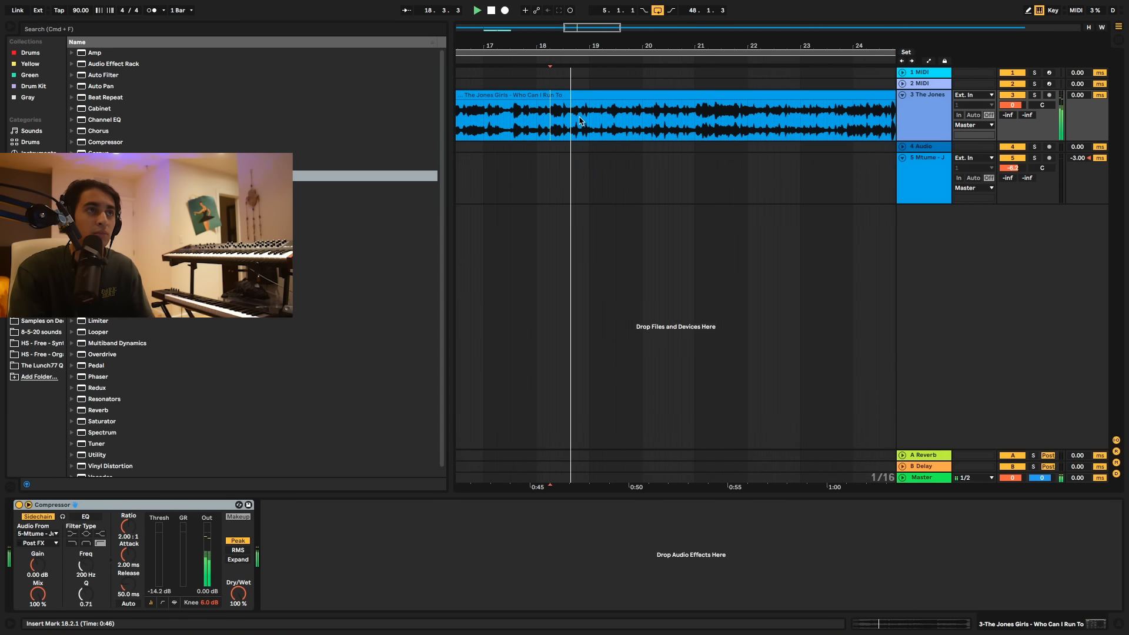
scroll(581, 121, right, 2)
scroll(581, 121, left, 2)
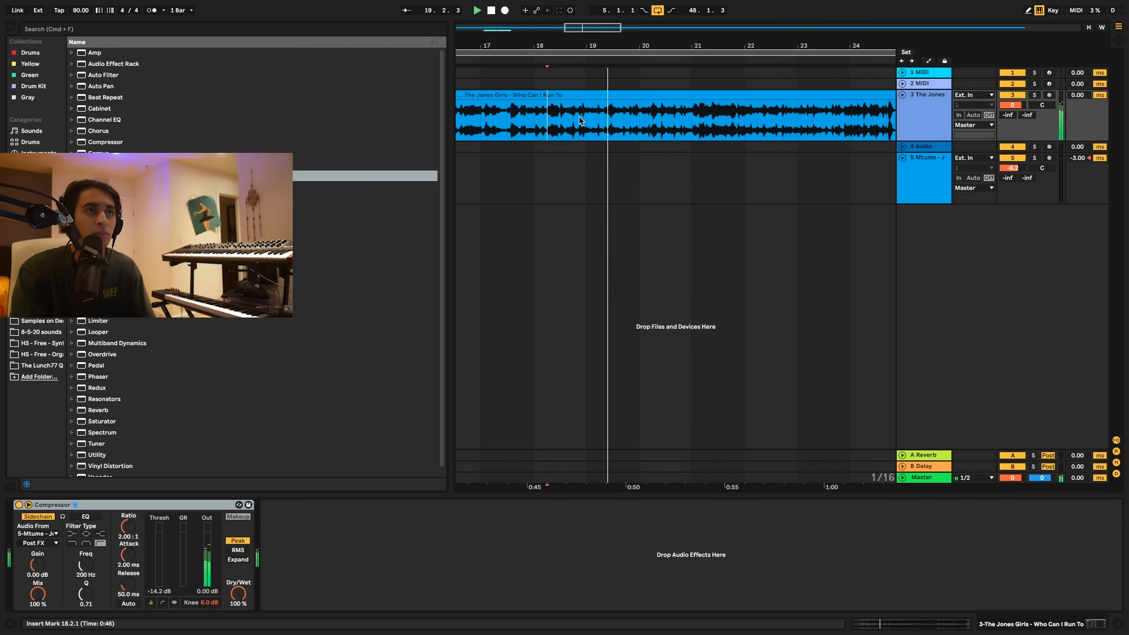
mouse_move(558, 43)
mouse_down()
mouse_move(559, 118)
mouse_move(558, 64)
mouse_up()
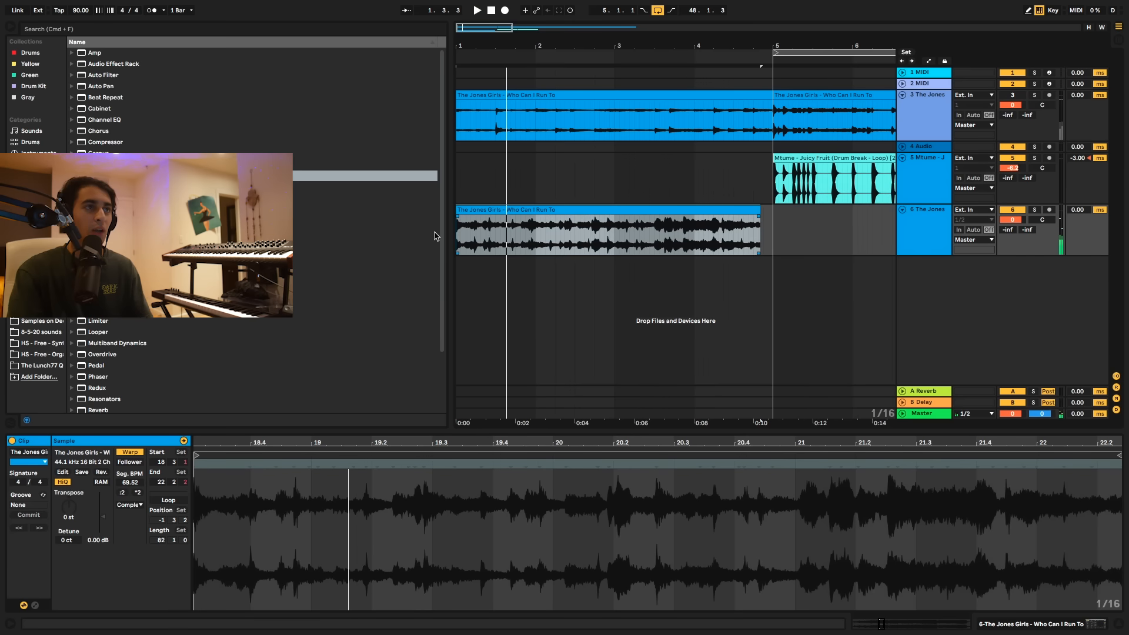
Step: Play the Jones Girls section on track 6 from bar 1 and adjust its clip end just before bar 5
click(458, 239)
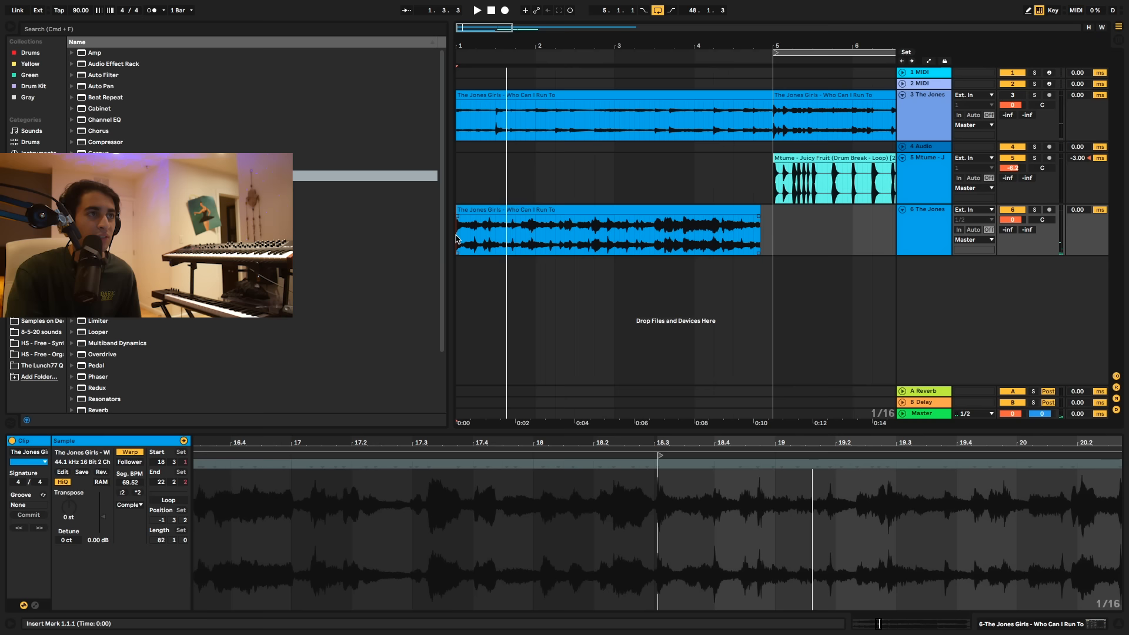
click(652, 208)
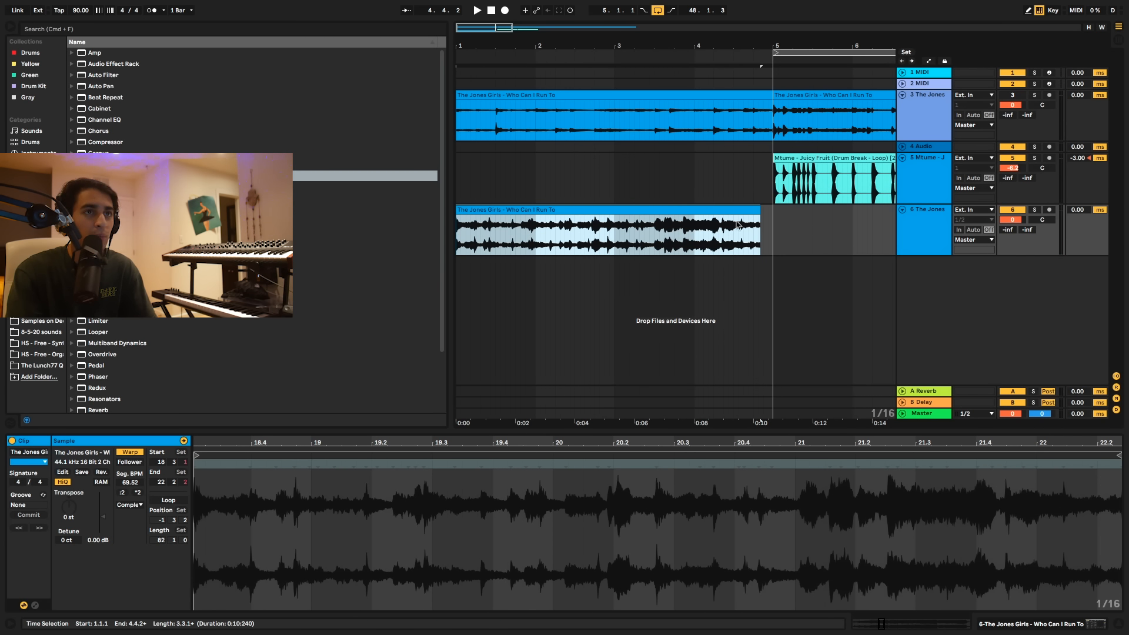
drag(755, 208, 768, 209)
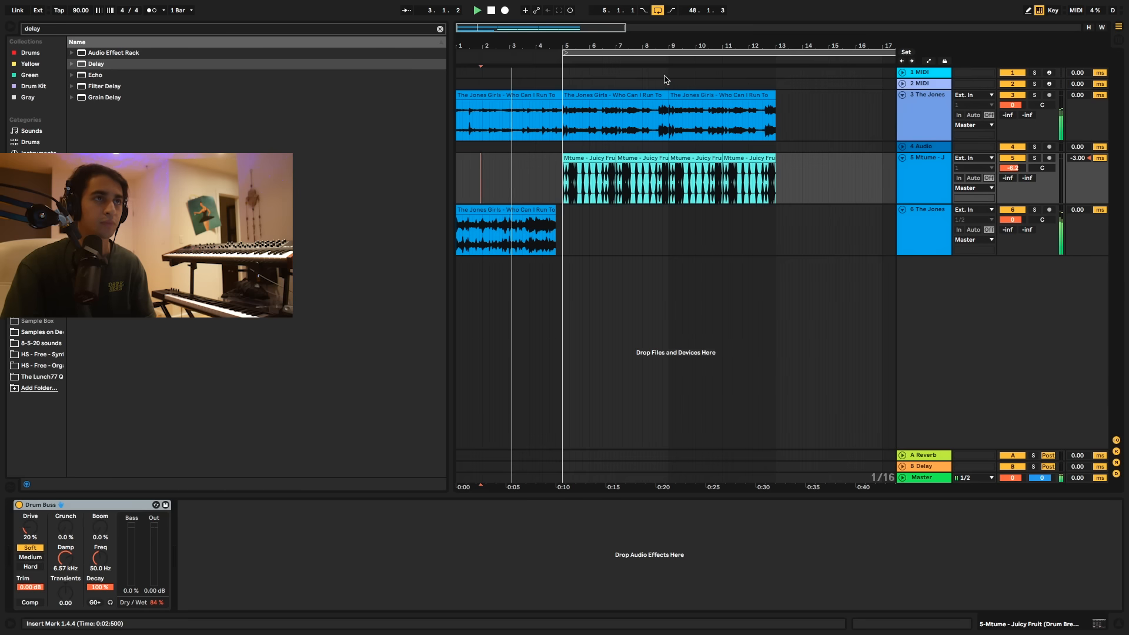
Step: Set the gain of the Jones Girls clip at bar 5 to 3.63 dB and duplicate it to bar 9
click(635, 111)
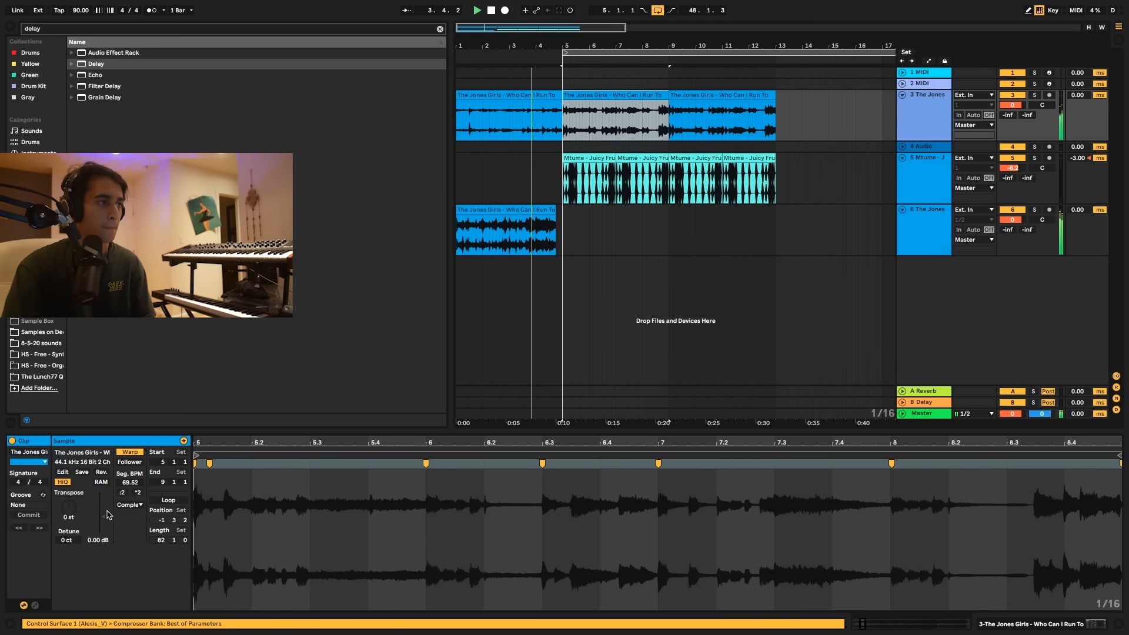
drag(103, 517, 103, 513)
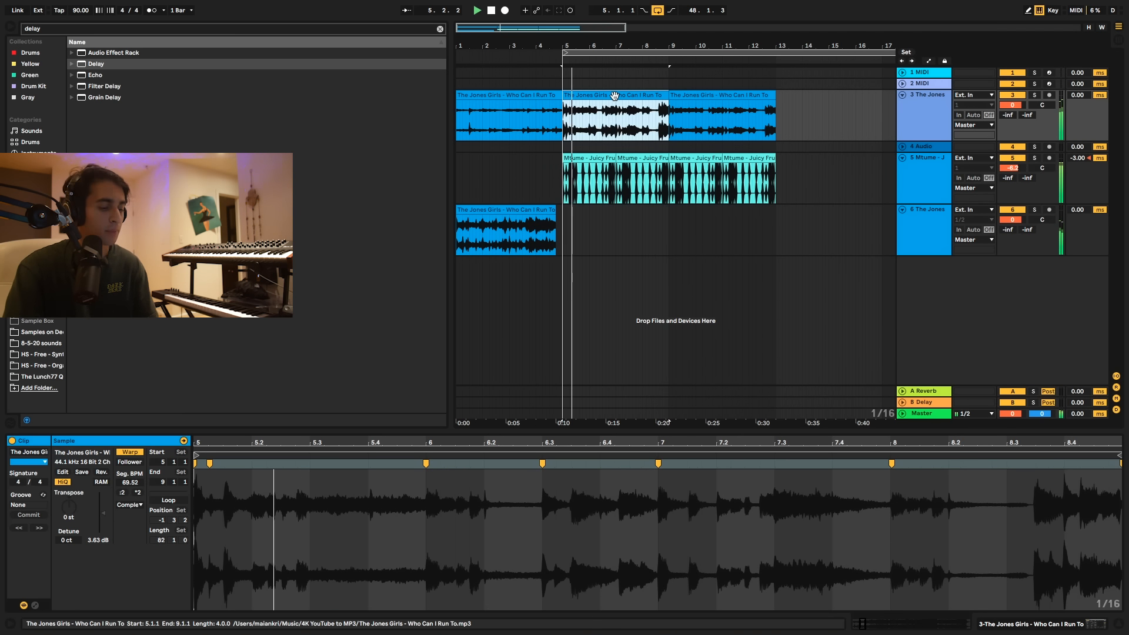
key(ctrl+d)
click(563, 124)
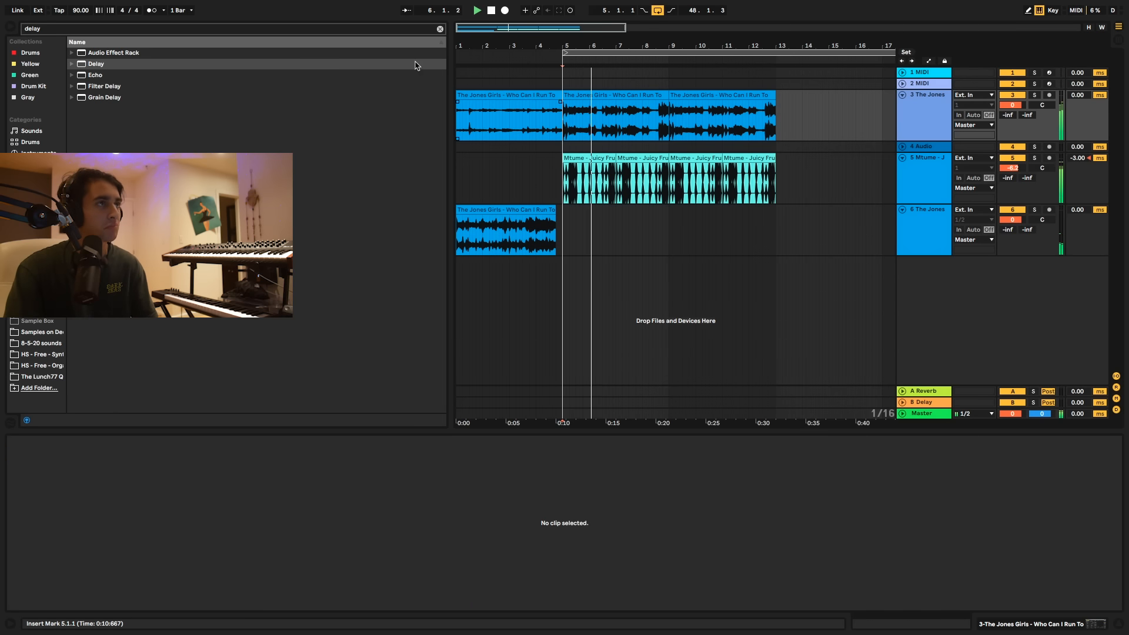
Step: Search the plug-ins for "ghz" and add Ghz Vulf Compressor 3 to the Jones Girls sample on track 3
click(348, 28)
text(ghz)
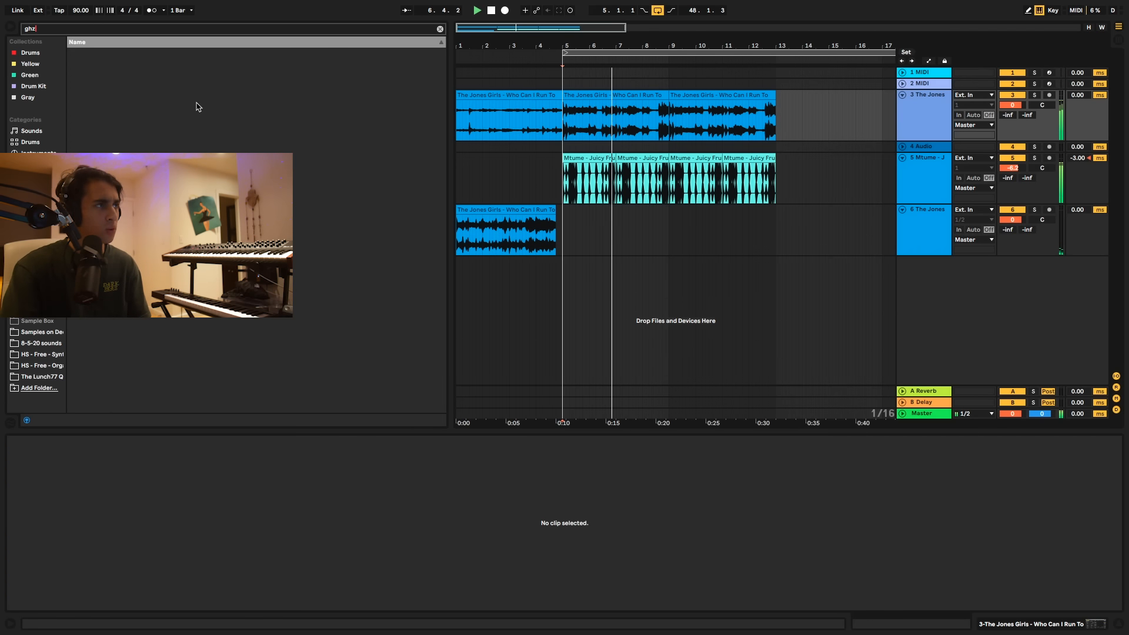
click(71, 53)
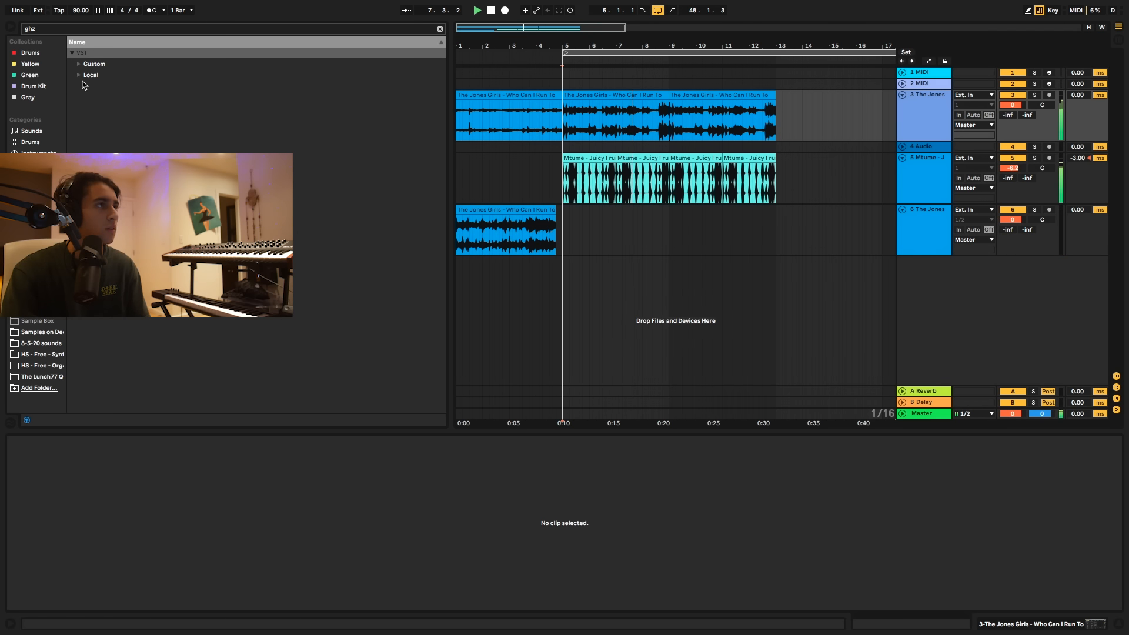
click(78, 74)
double_click(129, 209)
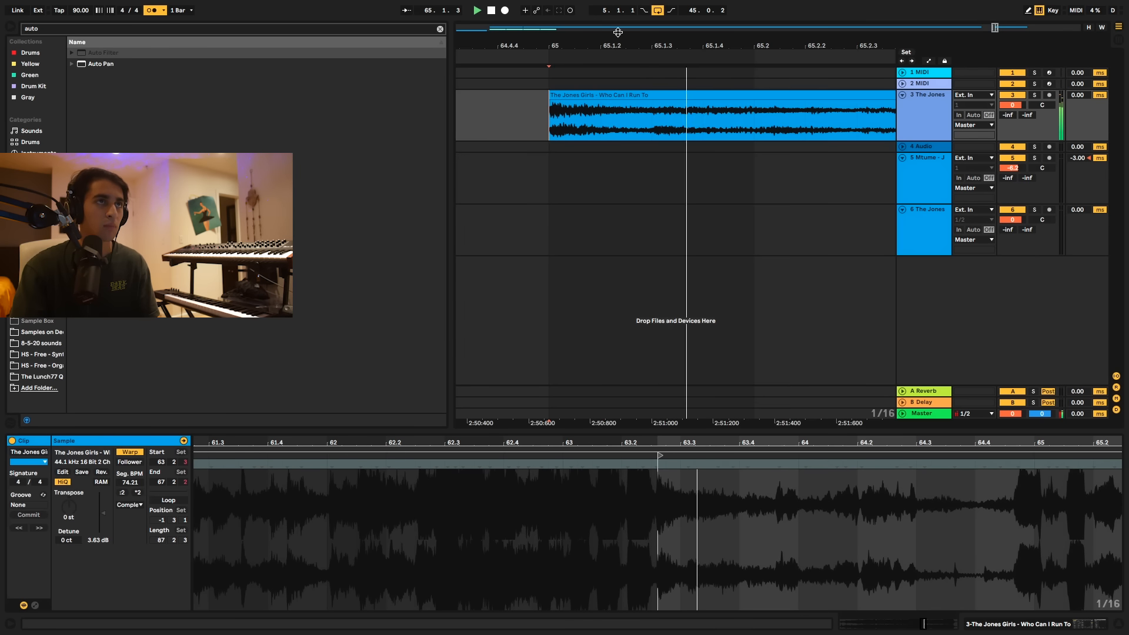
Step: Insert a MIDI track below the audio tracks and find Simpler for it
drag(608, 46, 606, 45)
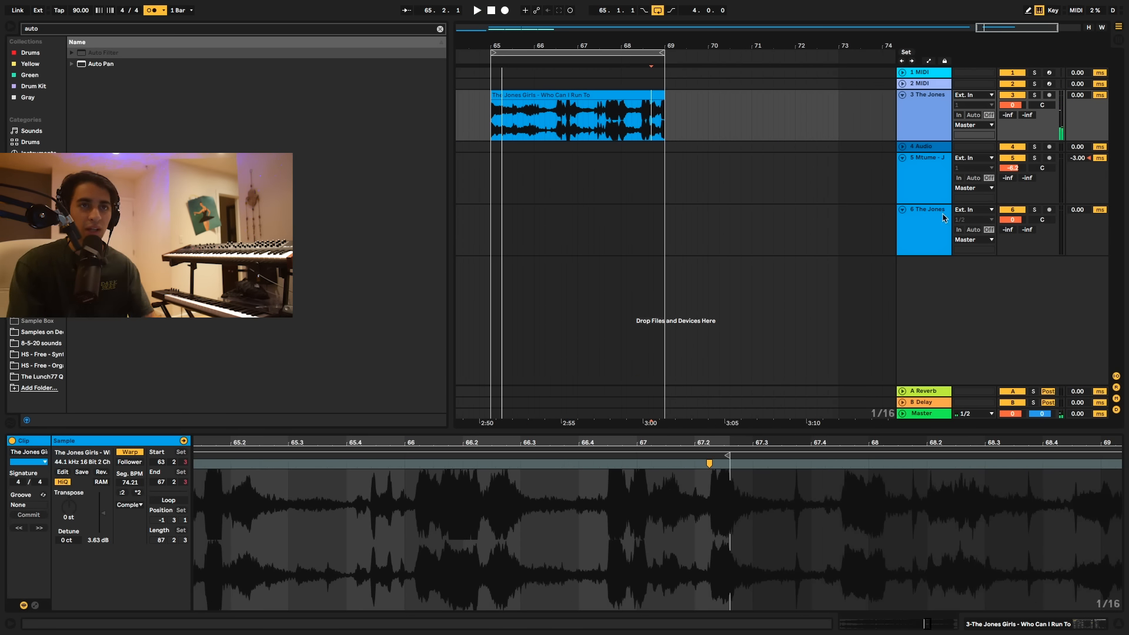
right_click(923, 296)
click(950, 308)
click(265, 28)
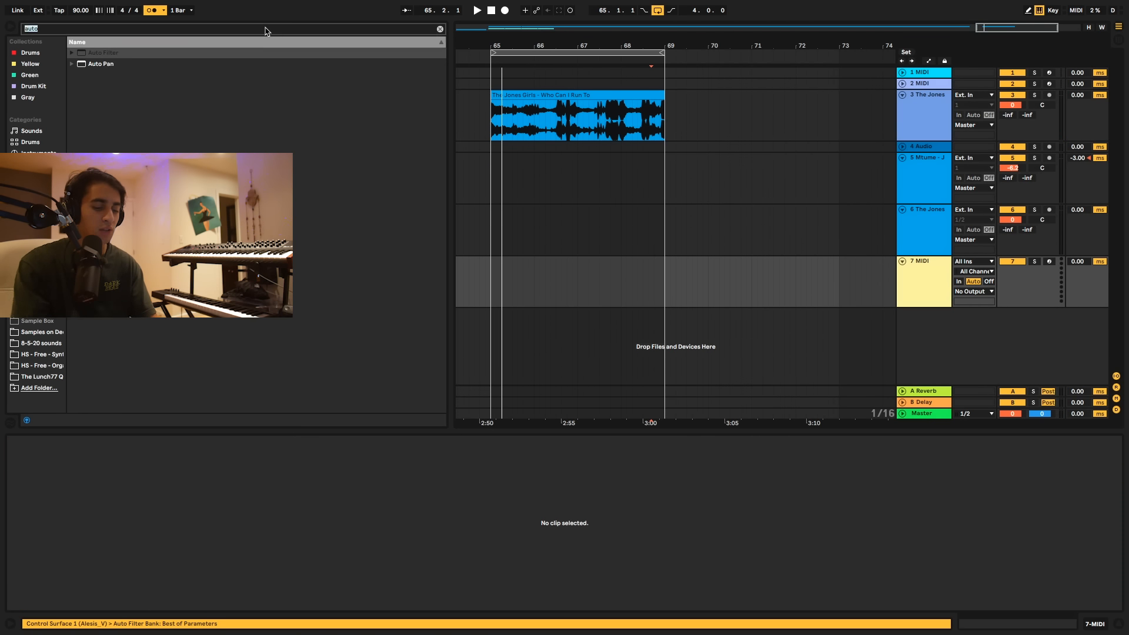
text(simpler)
Step: Load the Jones Girls clip at bar 65 into the Simpler on track 7
click(575, 93)
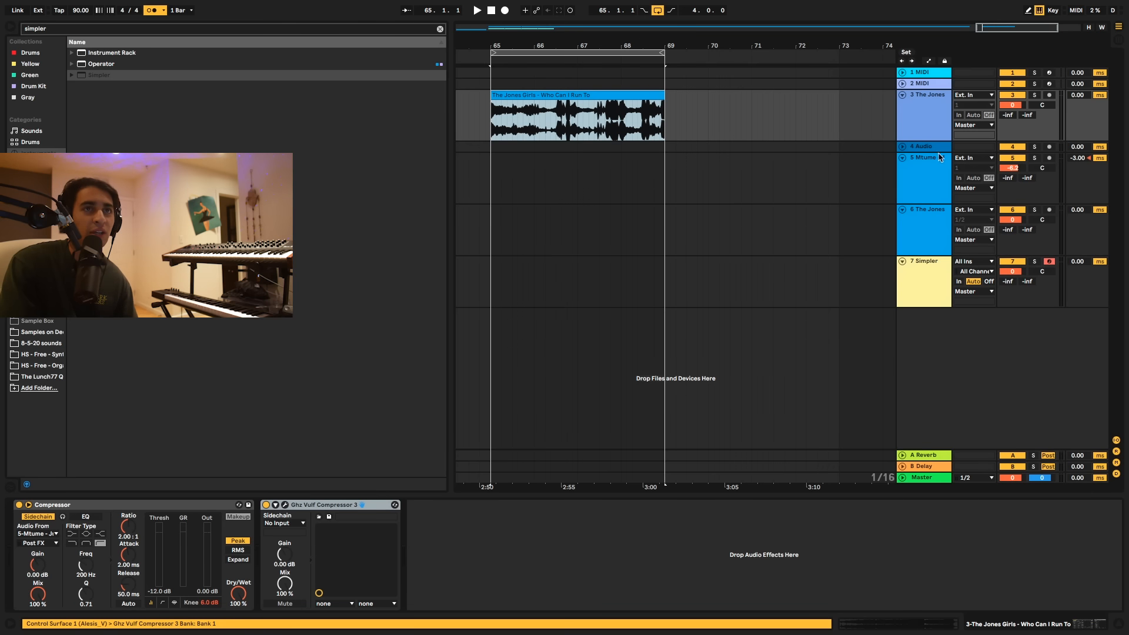
click(939, 110)
click(916, 282)
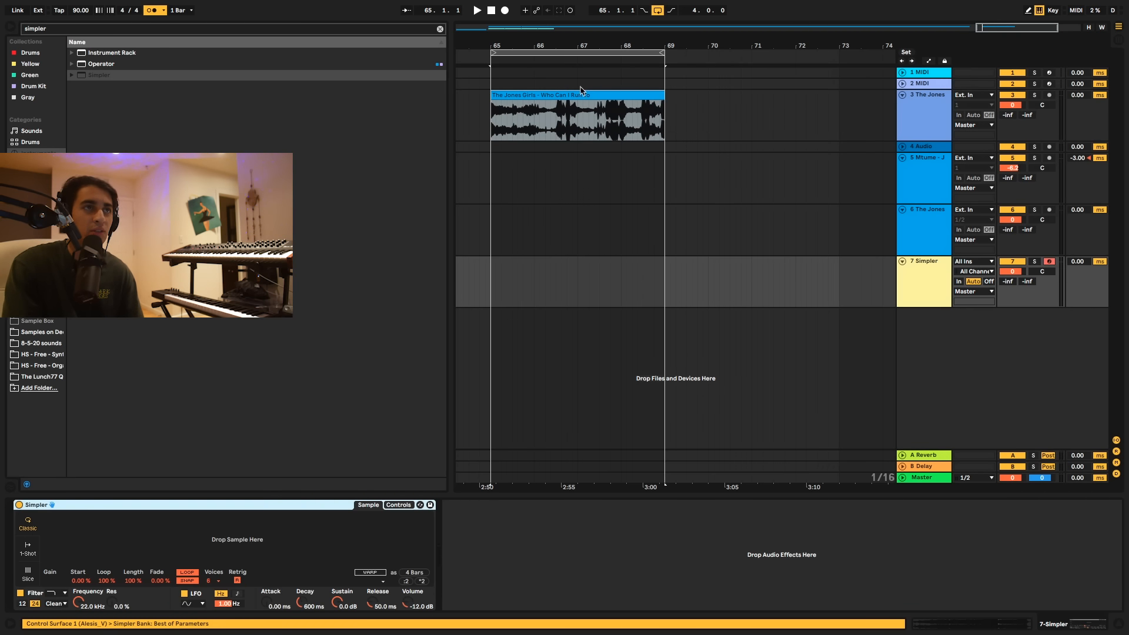
drag(576, 96, 48, 533)
Step: Switch Simpler to Slice mode and slice the Jones Girls sample by Beat
click(24, 578)
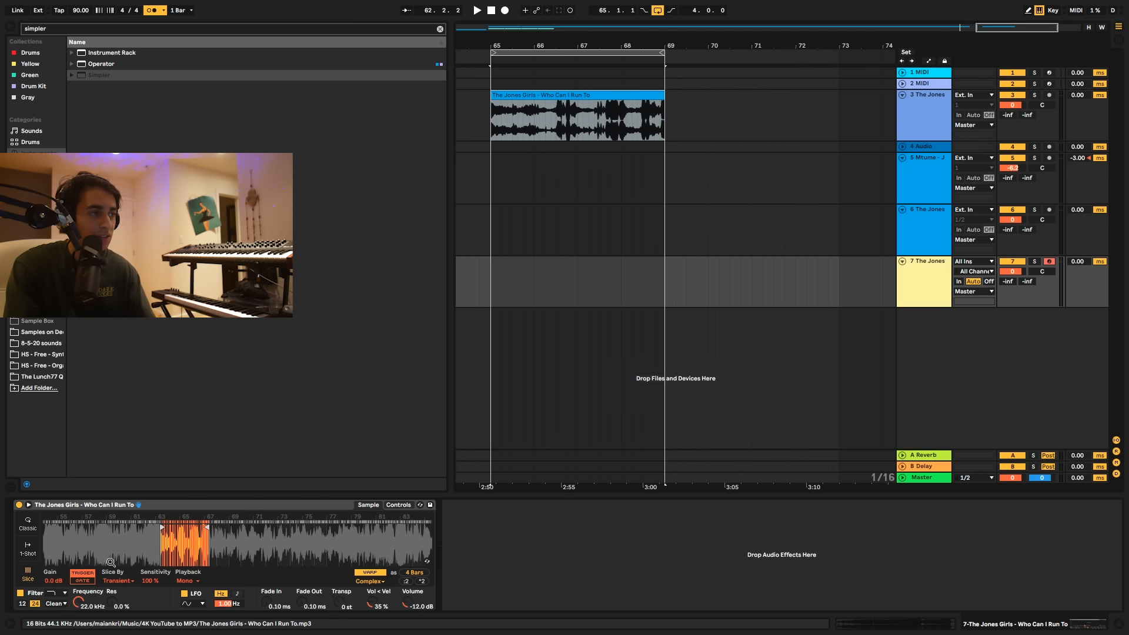
scroll(132, 562, up, 3)
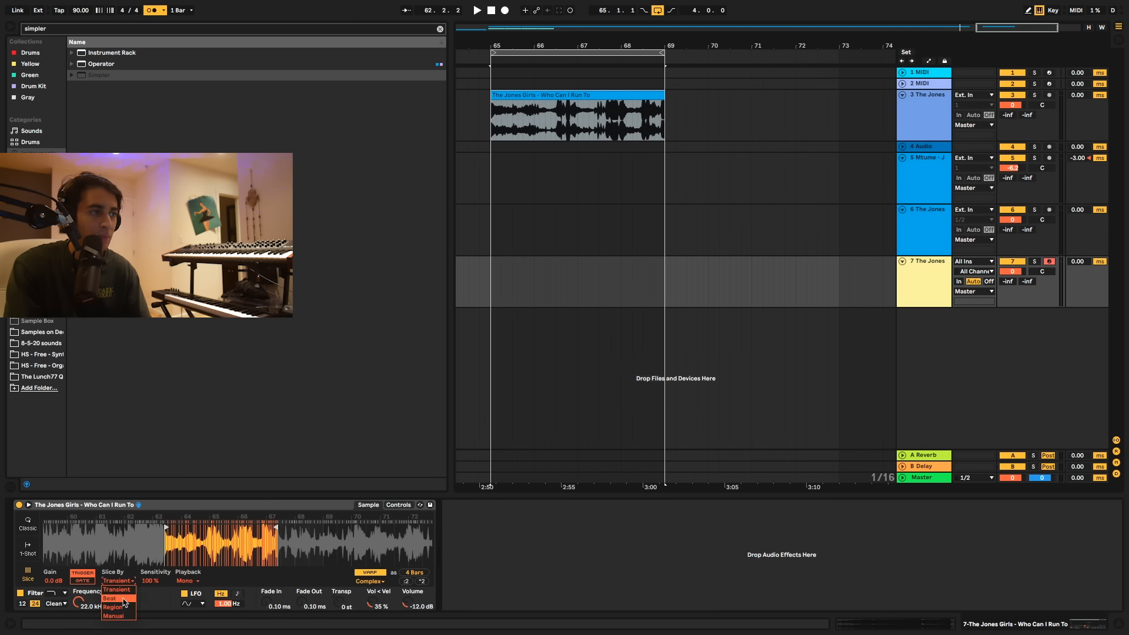
click(124, 602)
scroll(167, 544, up, 2)
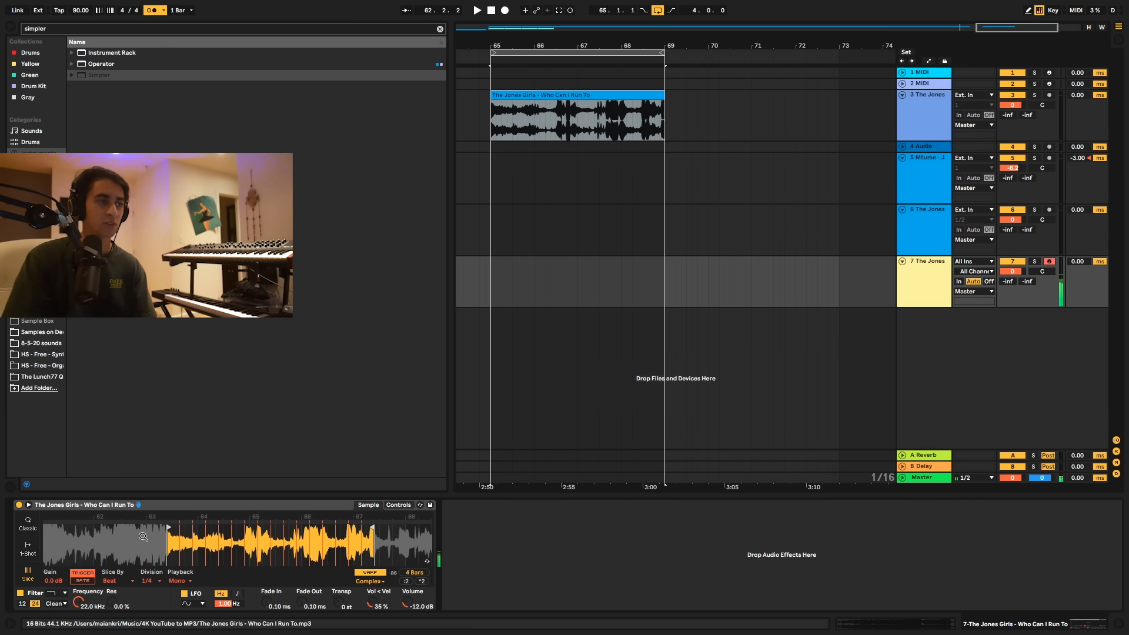
Step: Set a 16-bar loop from bar 1 and extend the Jones Girls clip on track 3 to bar 17
drag(812, 53, 611, 54)
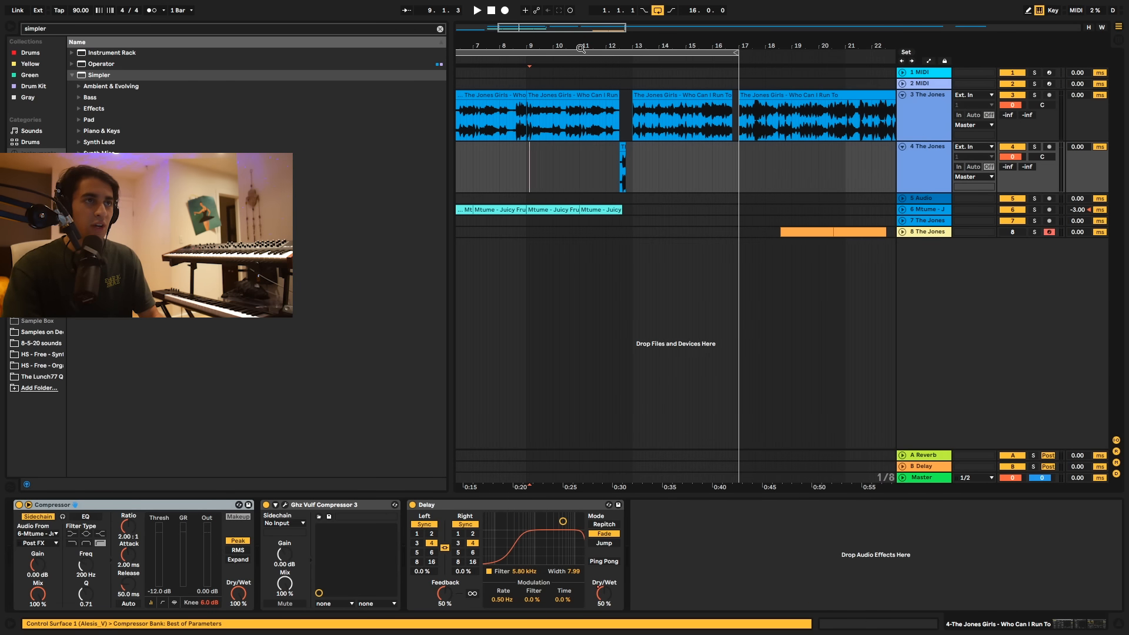
scroll(605, 234, left, 2)
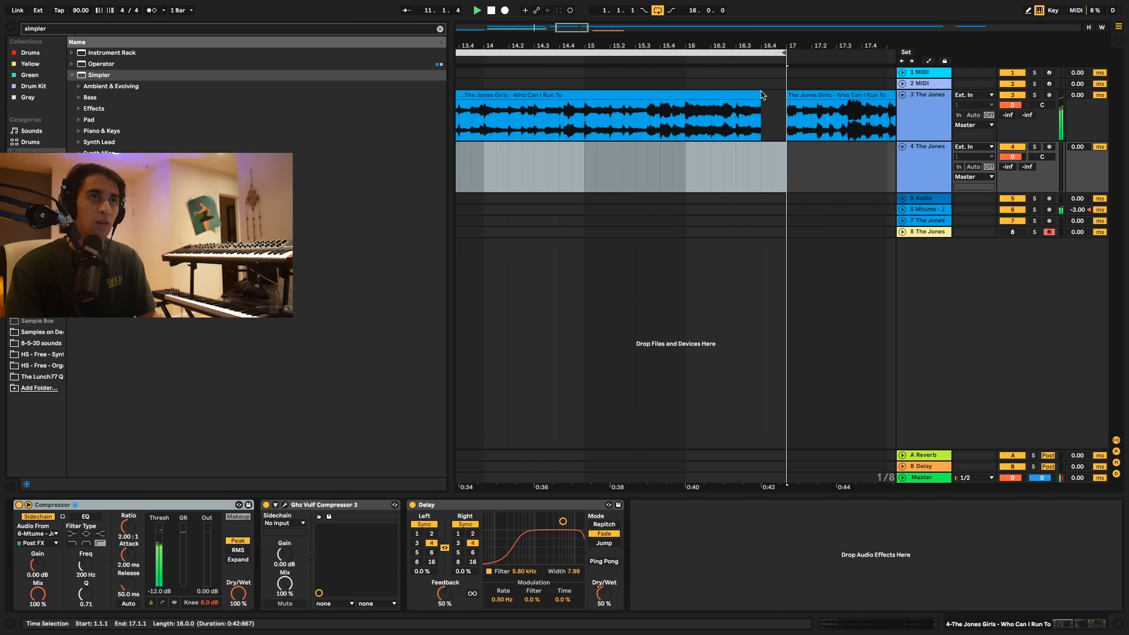
drag(763, 94, 779, 92)
Step: Delete the MIDI clips on track 8 after bar 17 and the Jones Girls audio from bar 17 onward on track 3
drag(770, 52, 649, 194)
drag(673, 233, 744, 224)
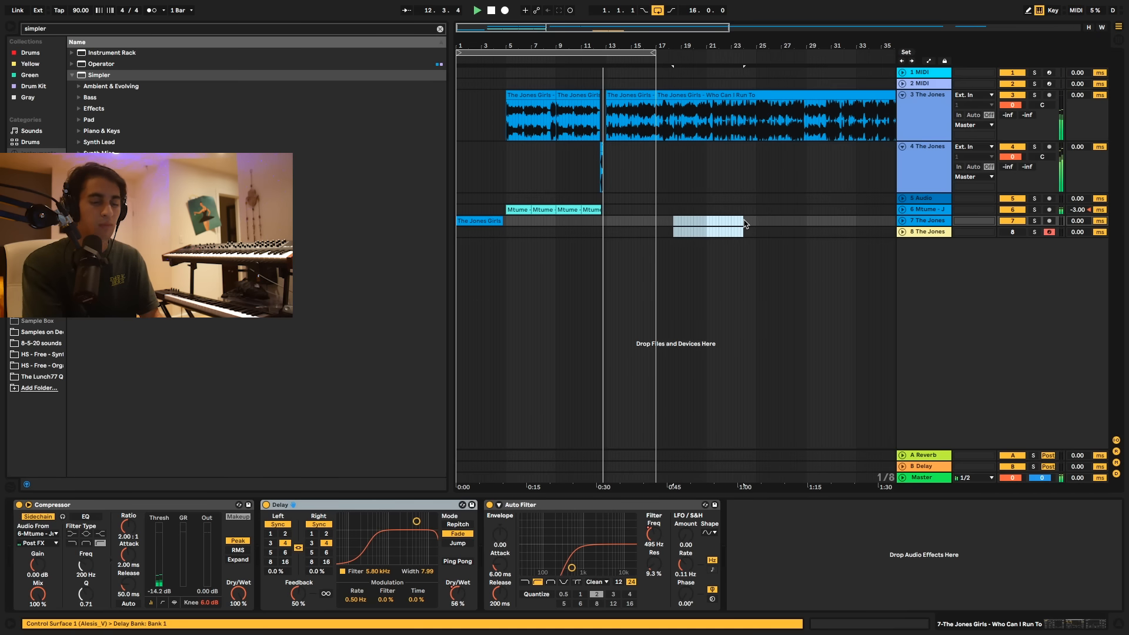
drag(657, 53, 713, 53)
click(672, 97)
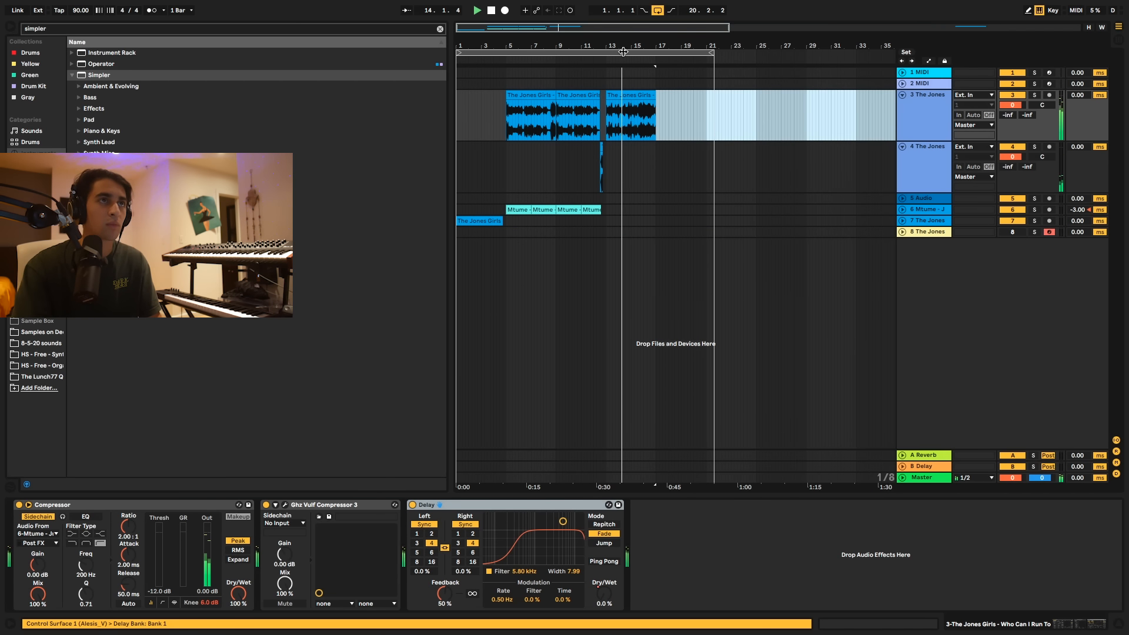
Step: Select the Jones Girls clip from bar 13 to bar 17 and loop those four bars
drag(619, 45, 618, 76)
drag(584, 120, 694, 120)
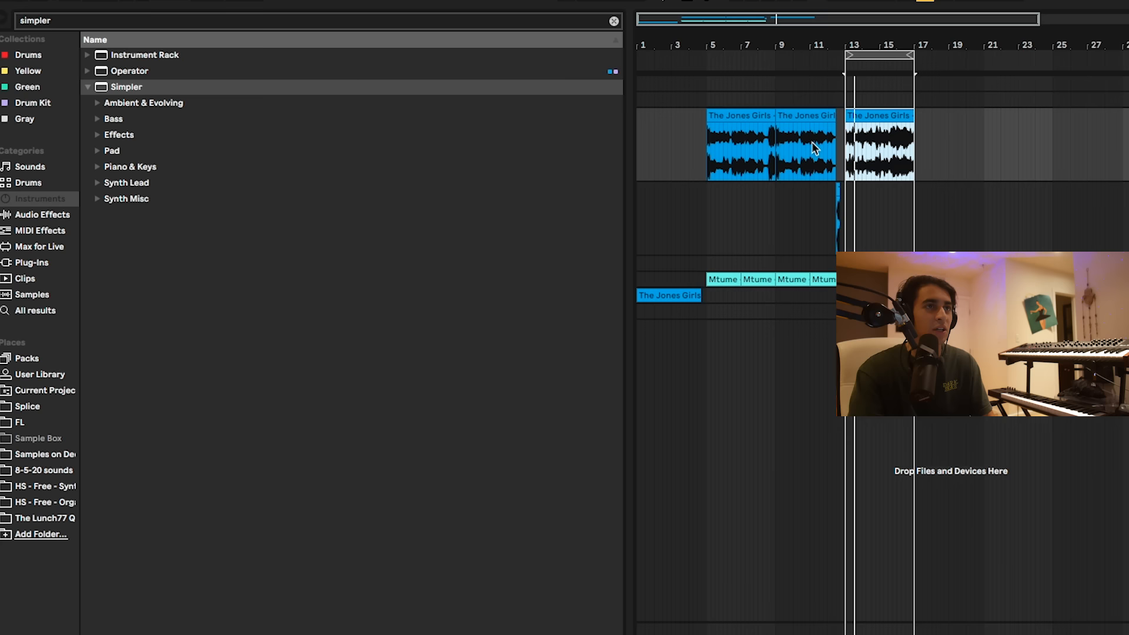
Step: Clear the browser search and open the Perc/Drum Loops folder of Mai Drum Kit 4 in the FL place
click(613, 21)
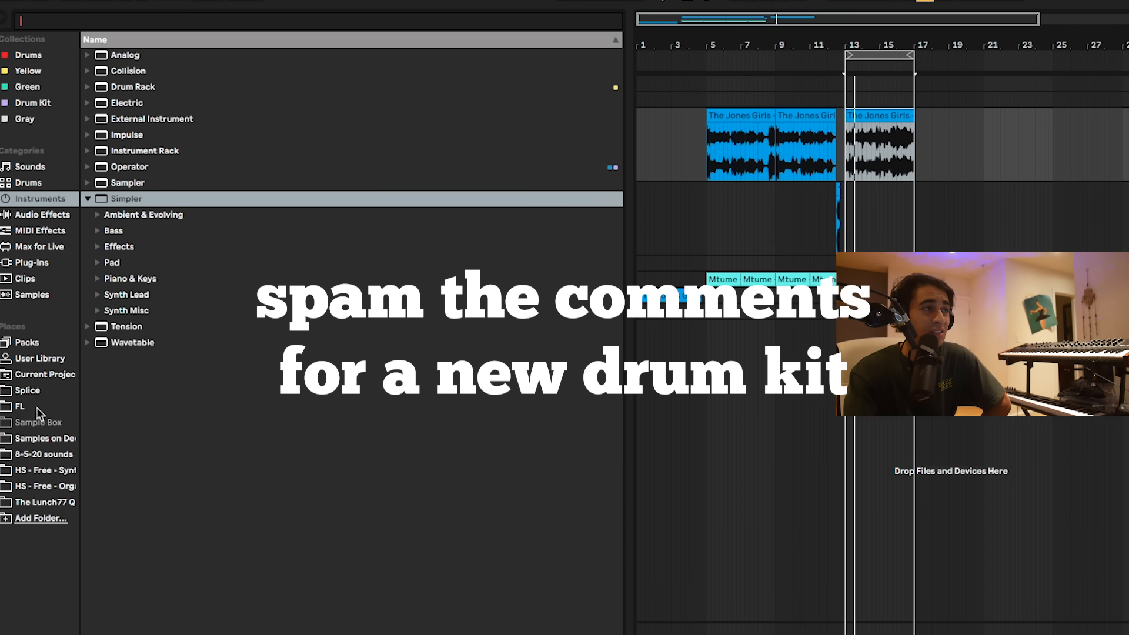
click(21, 406)
click(90, 393)
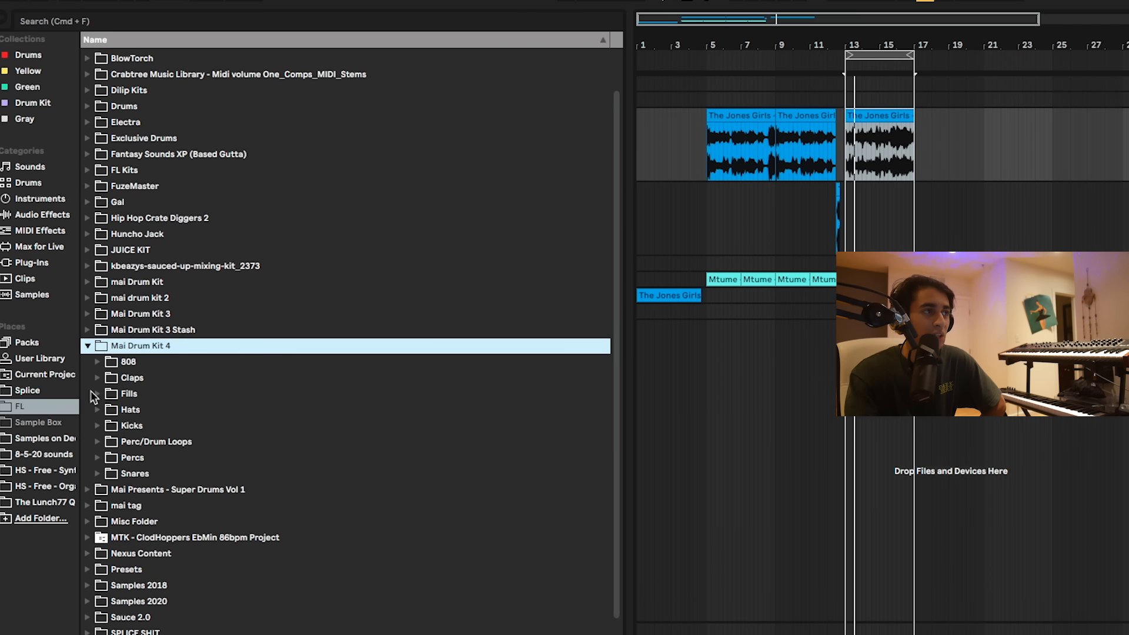
click(98, 441)
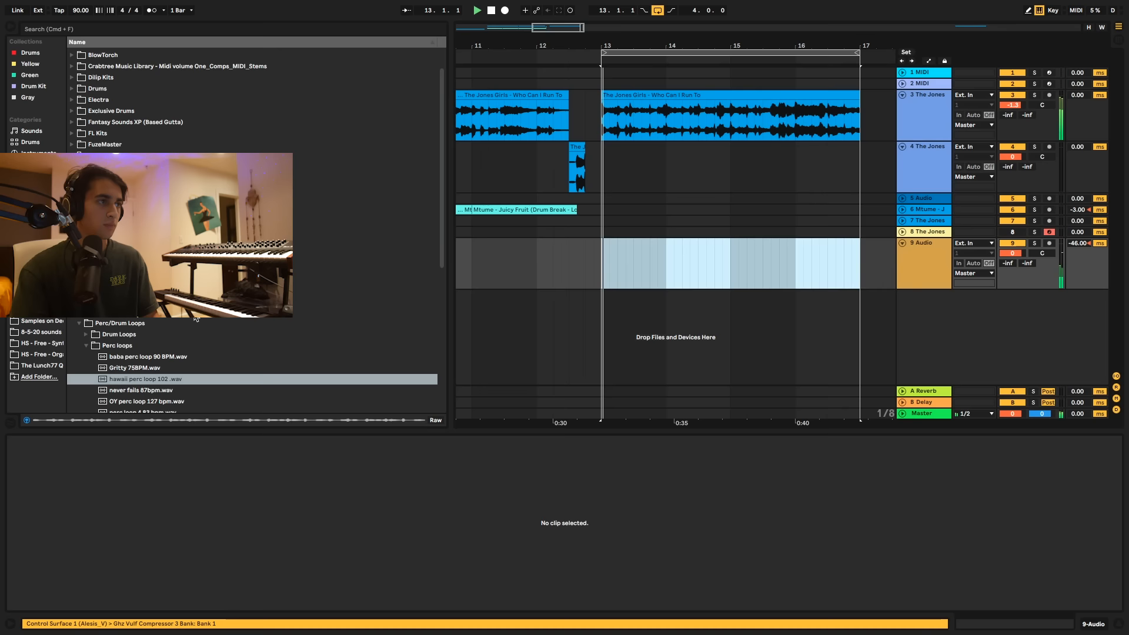
Step: Audition the perc loops starting with "never fails 87bpm" and place "perc loop 5 124 bpm" at bar 13 on track 9
scroll(161, 352, down, 3)
click(162, 363)
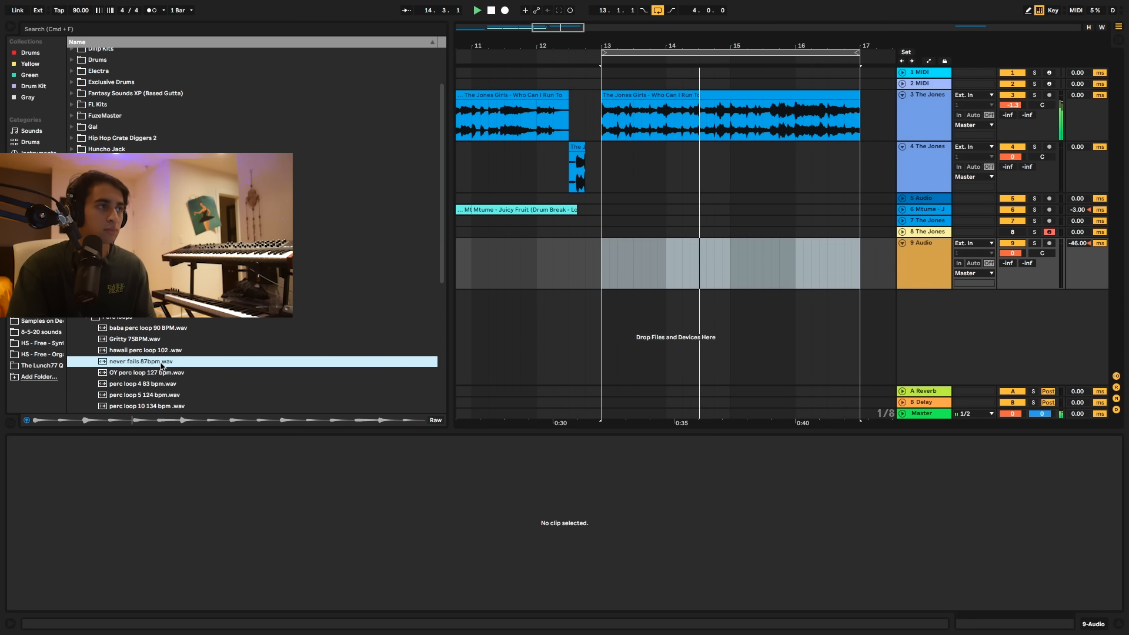
key(Down)
key(Down)
key(Down)
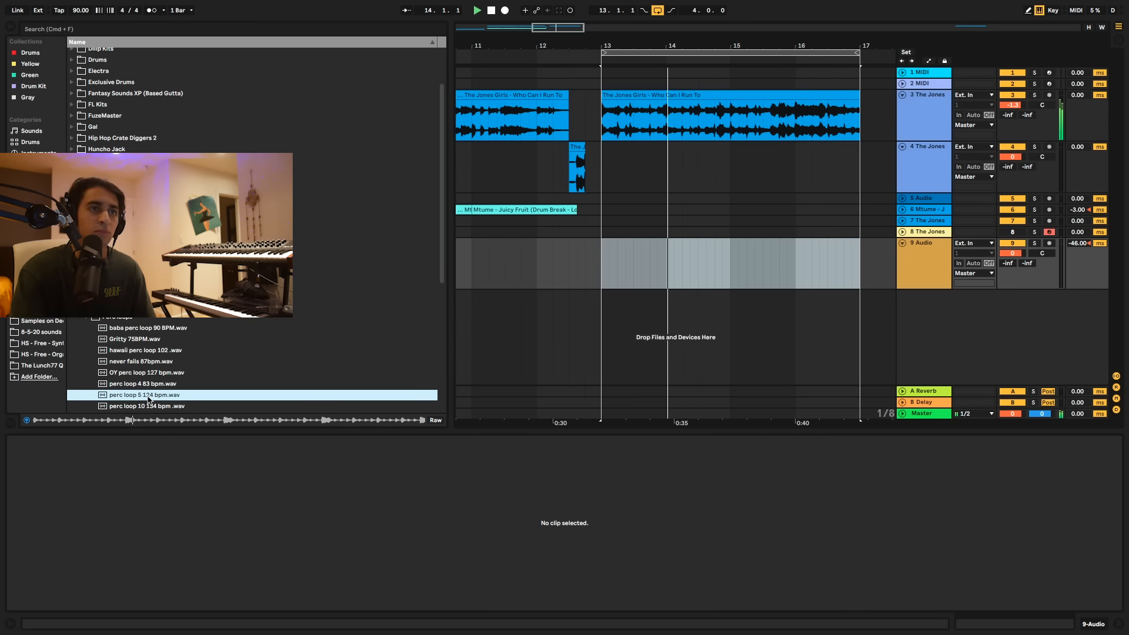
drag(148, 400, 605, 268)
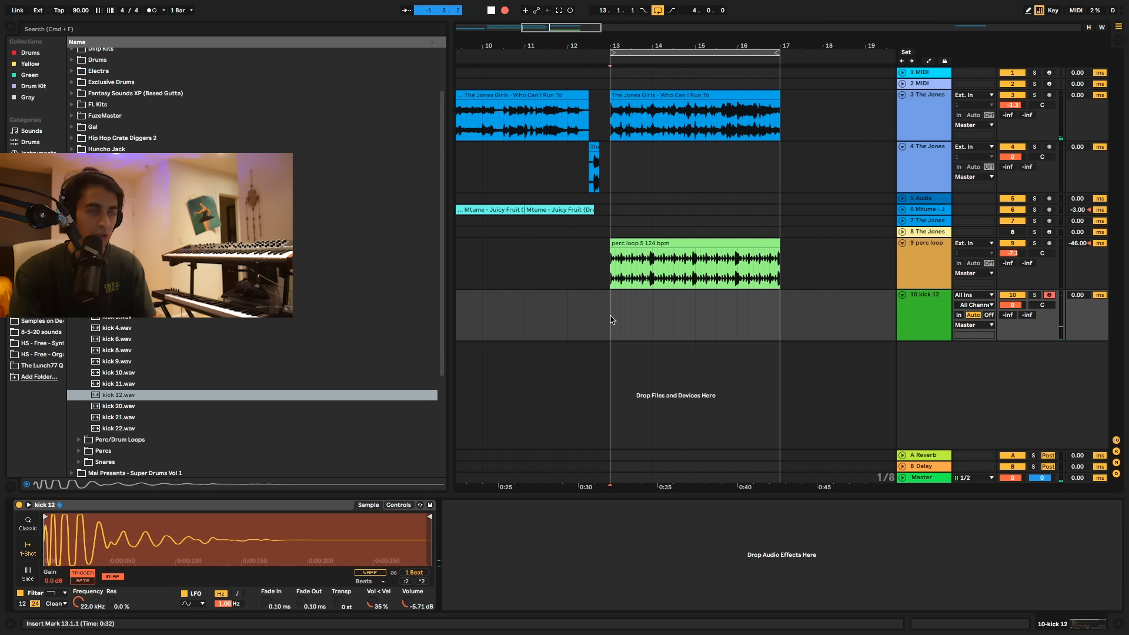
Step: Record a kick 12 pattern from bar 13 on track 10 and add a C3 kick at 2.1.3 in its clip
key(a)
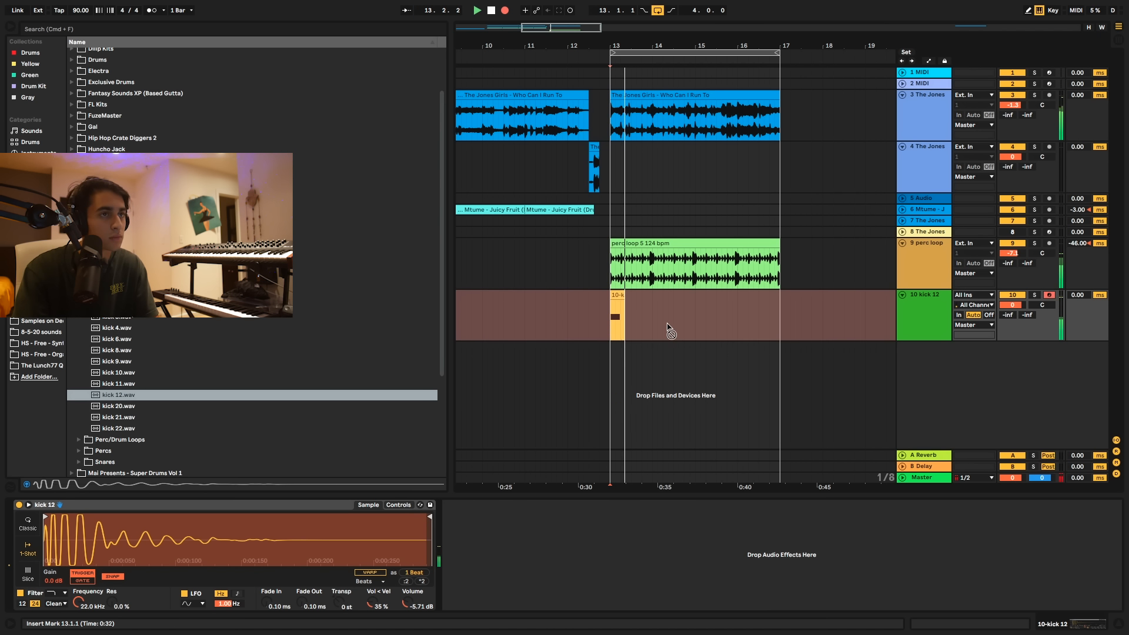
scroll(668, 327, left, 1)
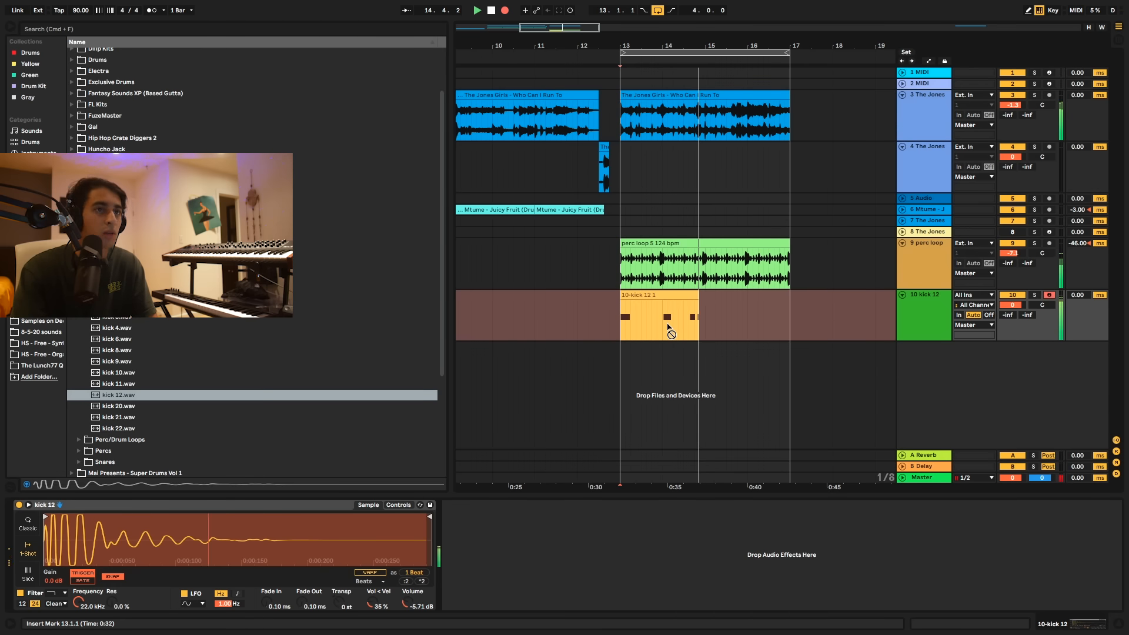
click(721, 535)
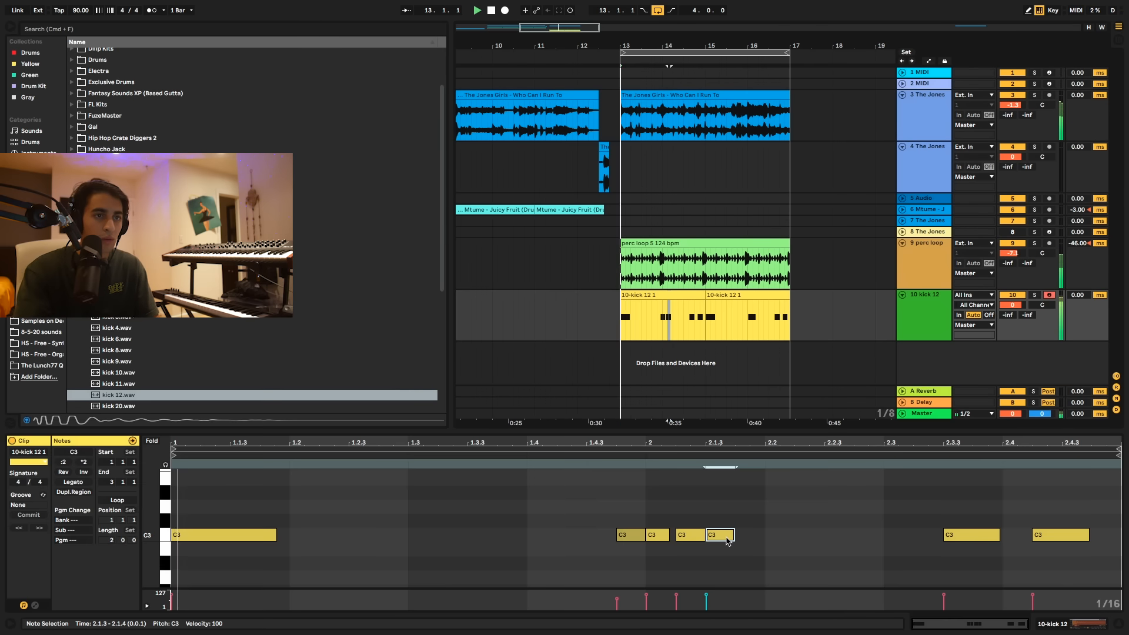
click(715, 533)
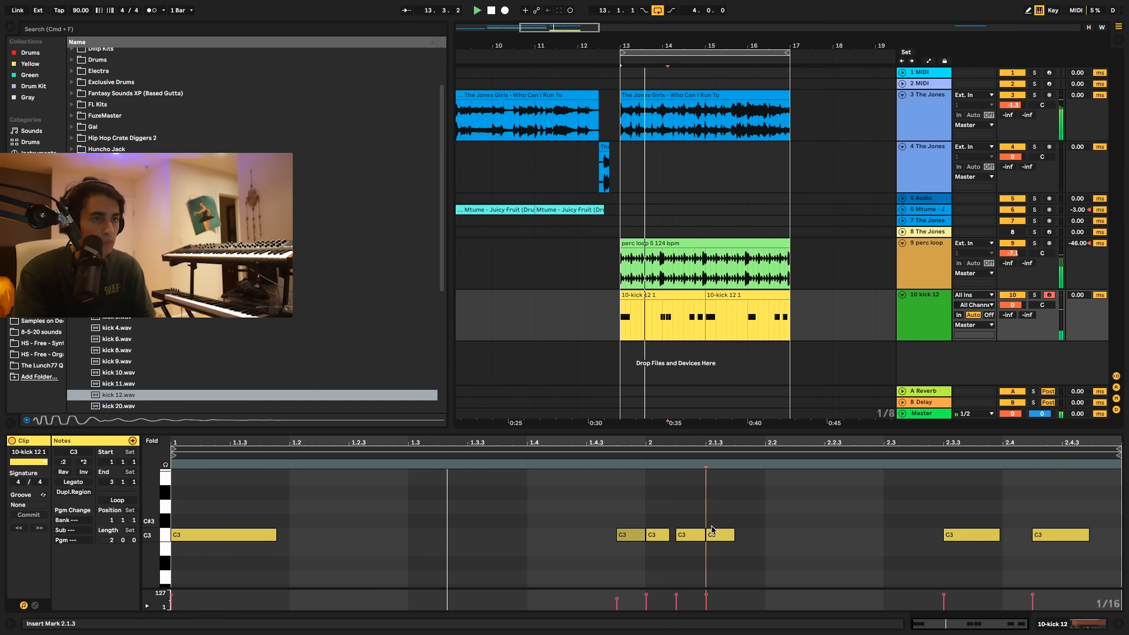
scroll(716, 533, up, 1)
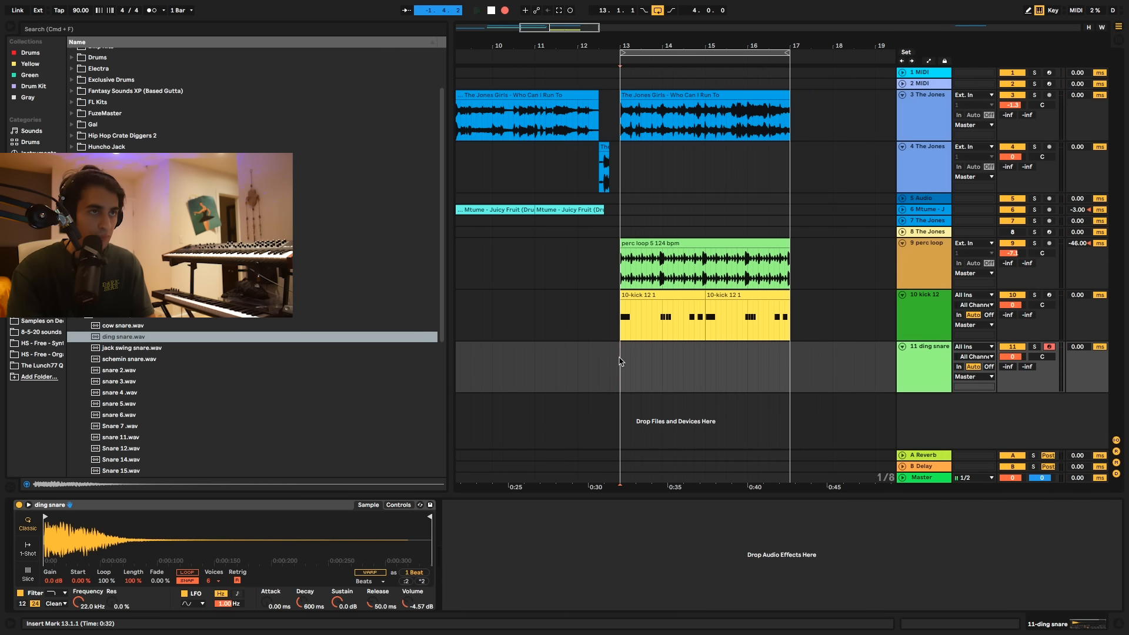
Step: Record a ding snare pattern on track 11 from bar 13 through bar 16 over the looped section
key(a)
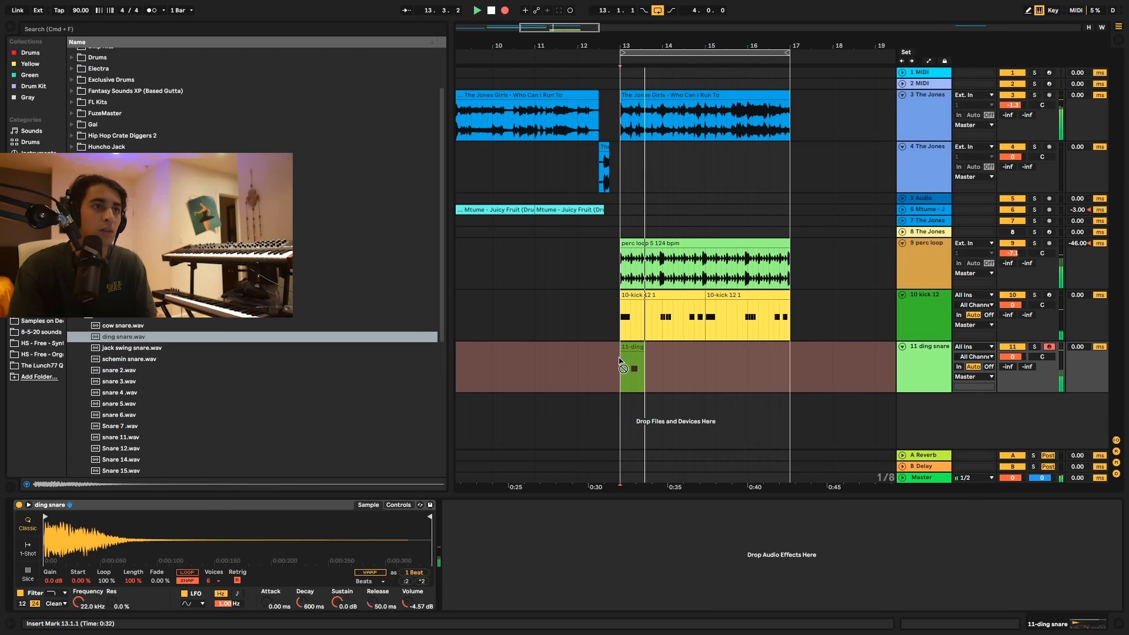
key(a)
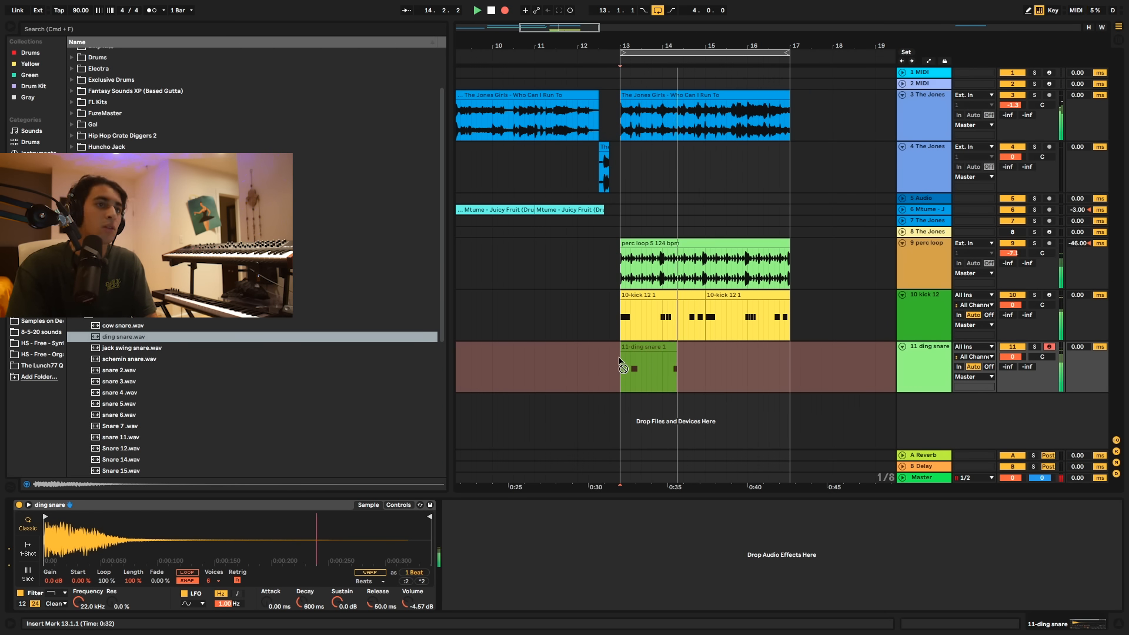
key(a)
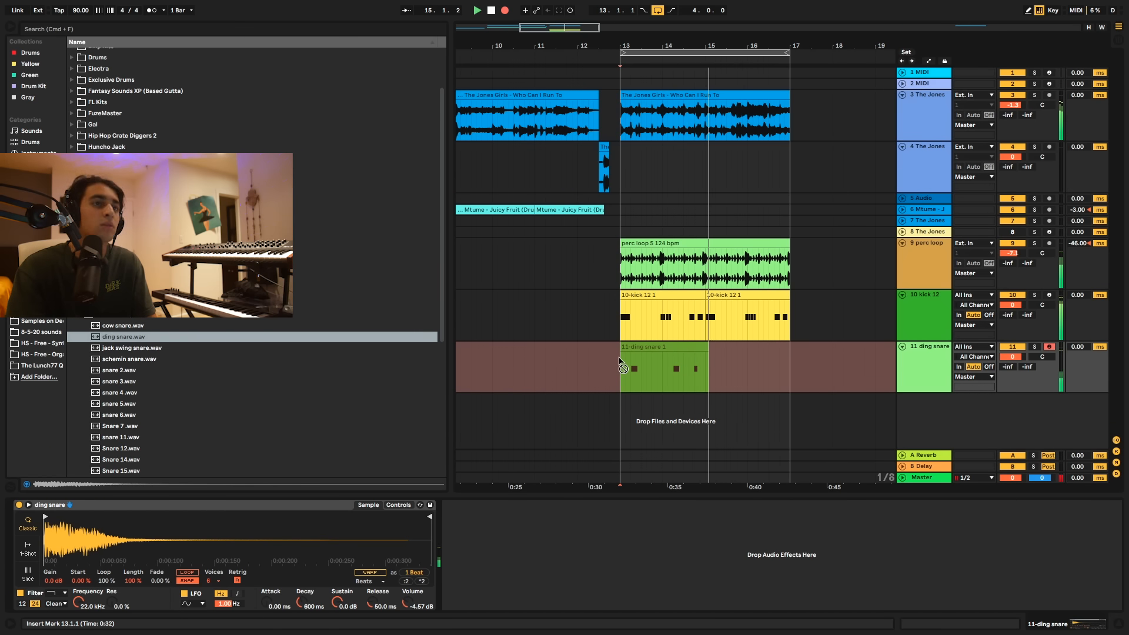
key(a)
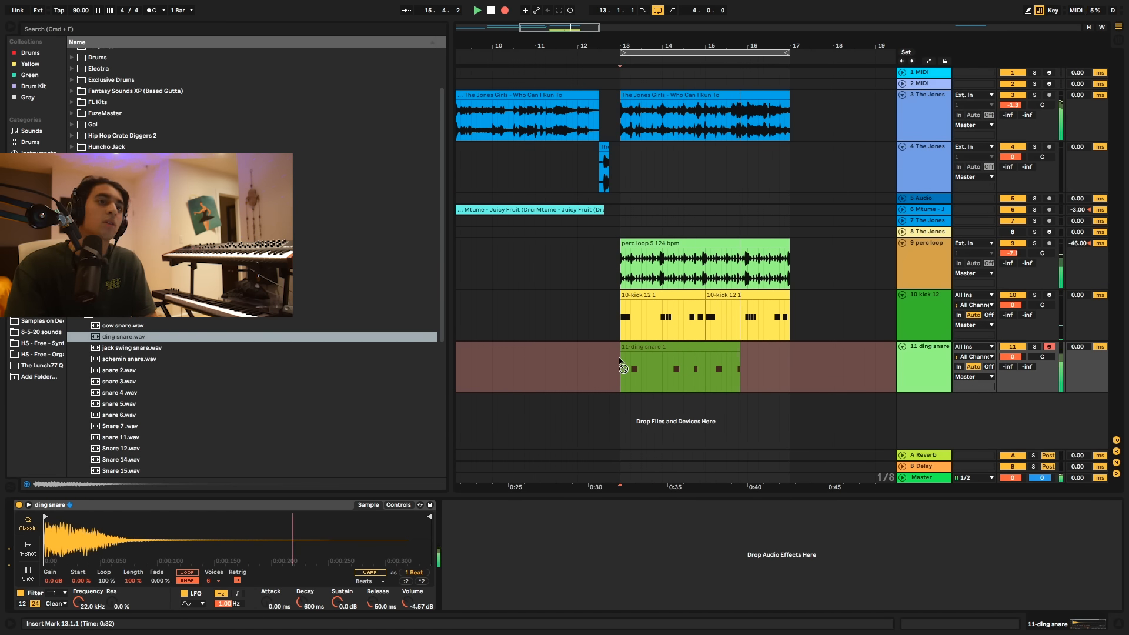
key(a)
key(a)
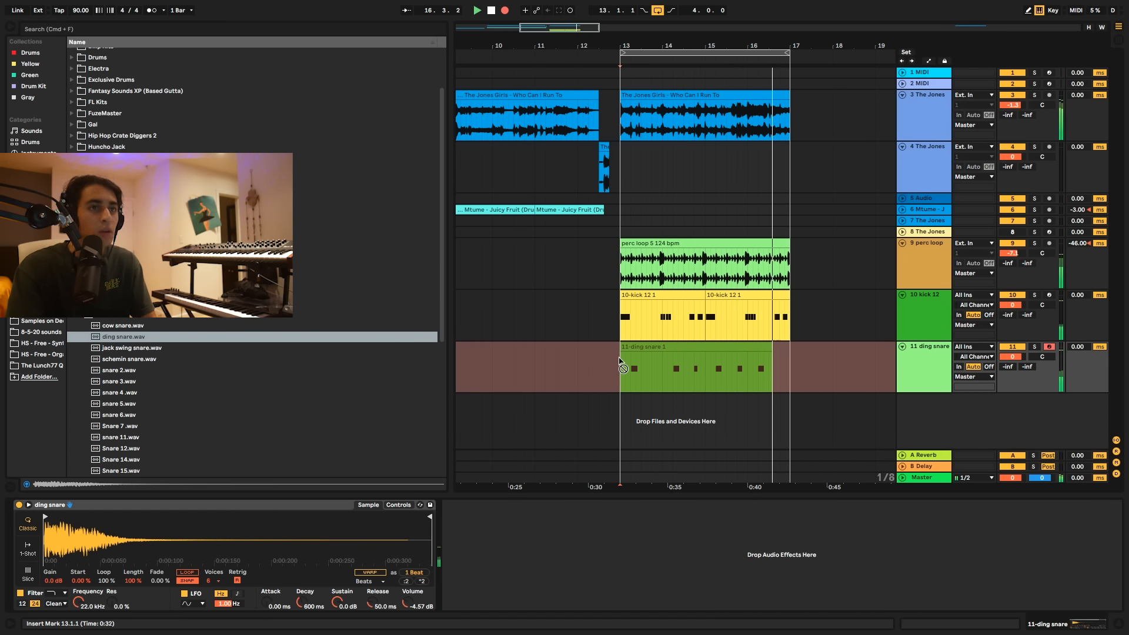
key(a)
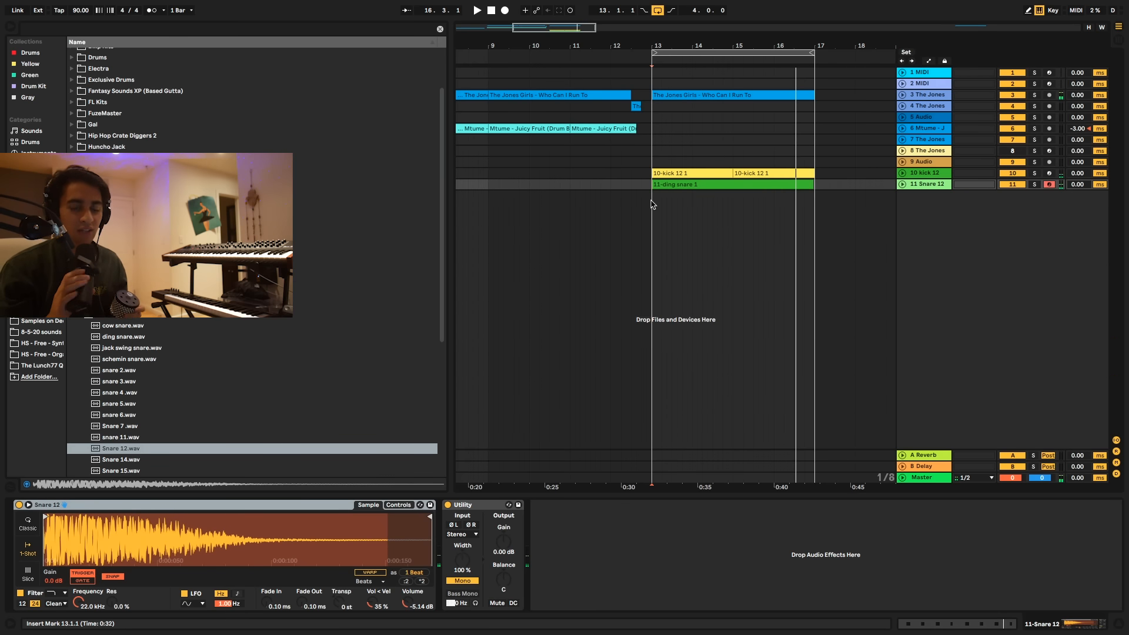
Step: Insert an audio track below Snare 12 and record a live take onto it from bar 13
right_click(909, 233)
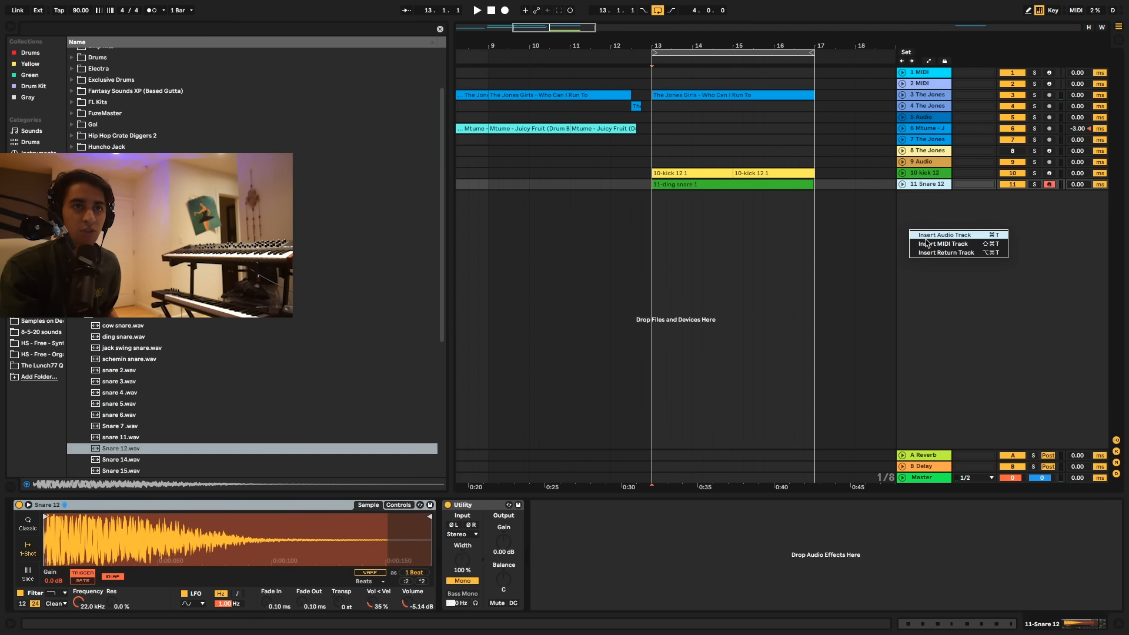
click(934, 237)
click(505, 10)
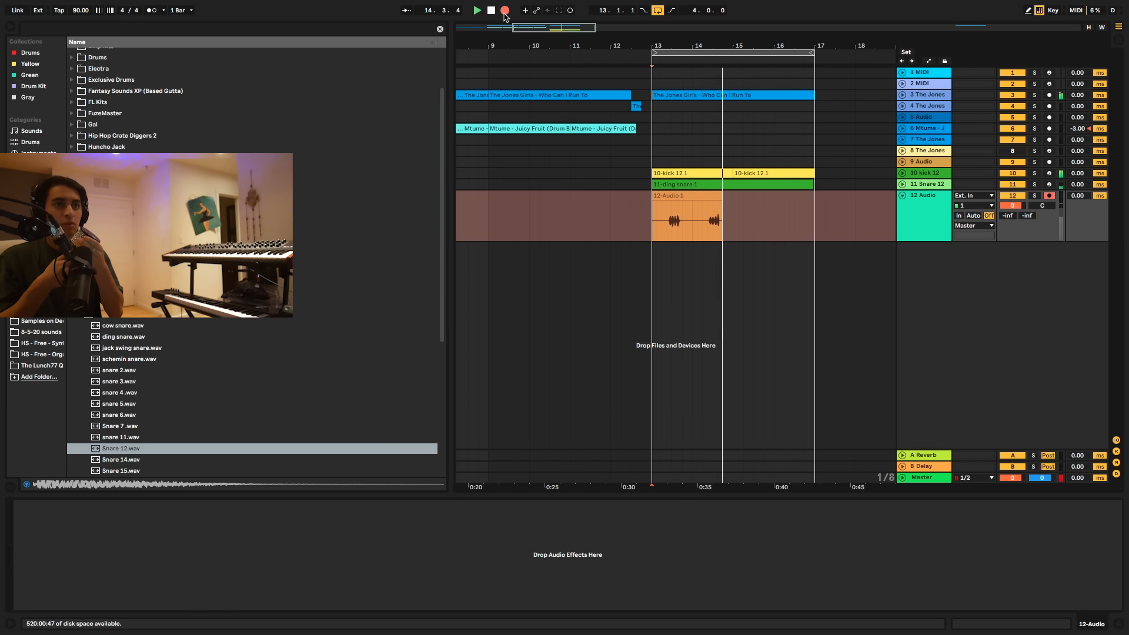
click(504, 11)
click(645, 219)
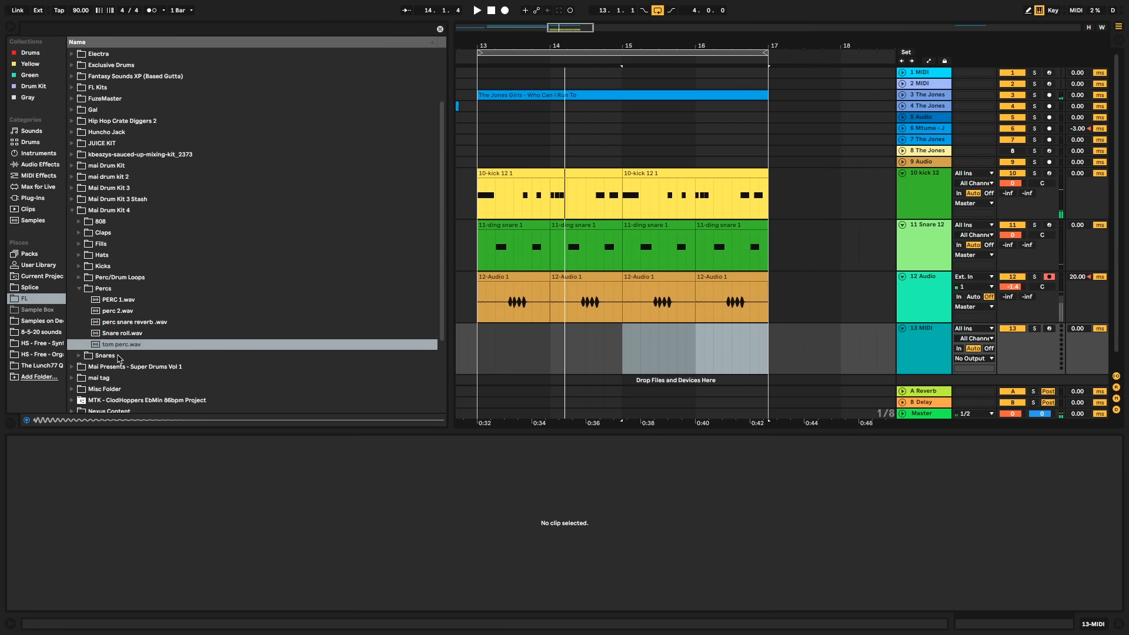
Step: Load tom perc.wav onto MIDI track 13 and reactivate the Jones Girls track 3
double_click(121, 344)
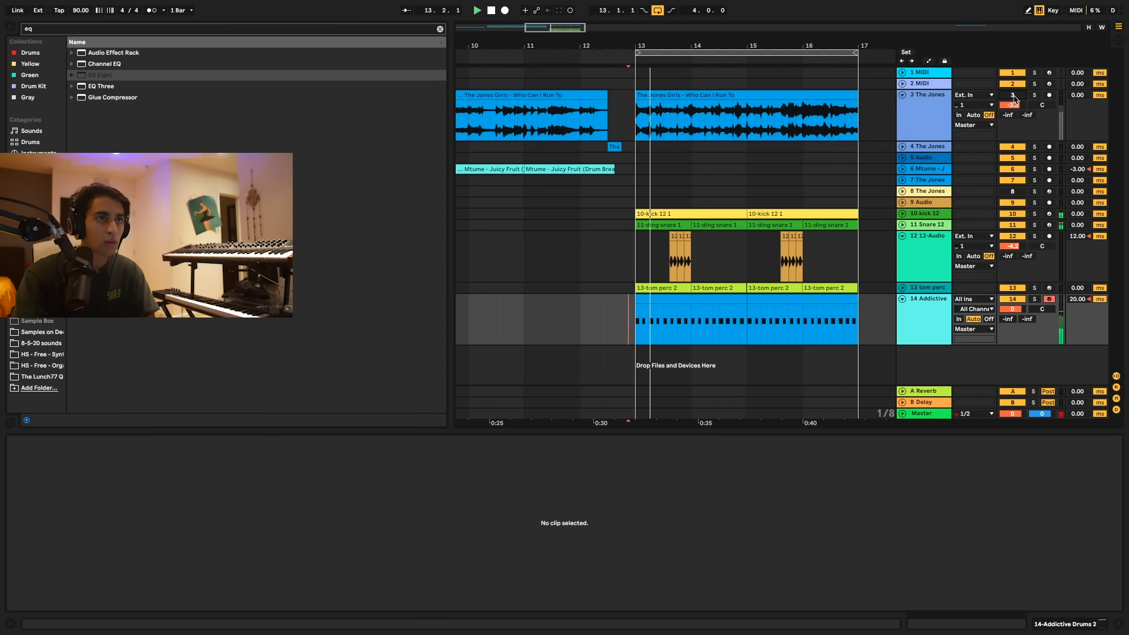
scroll(666, 268, right, 1)
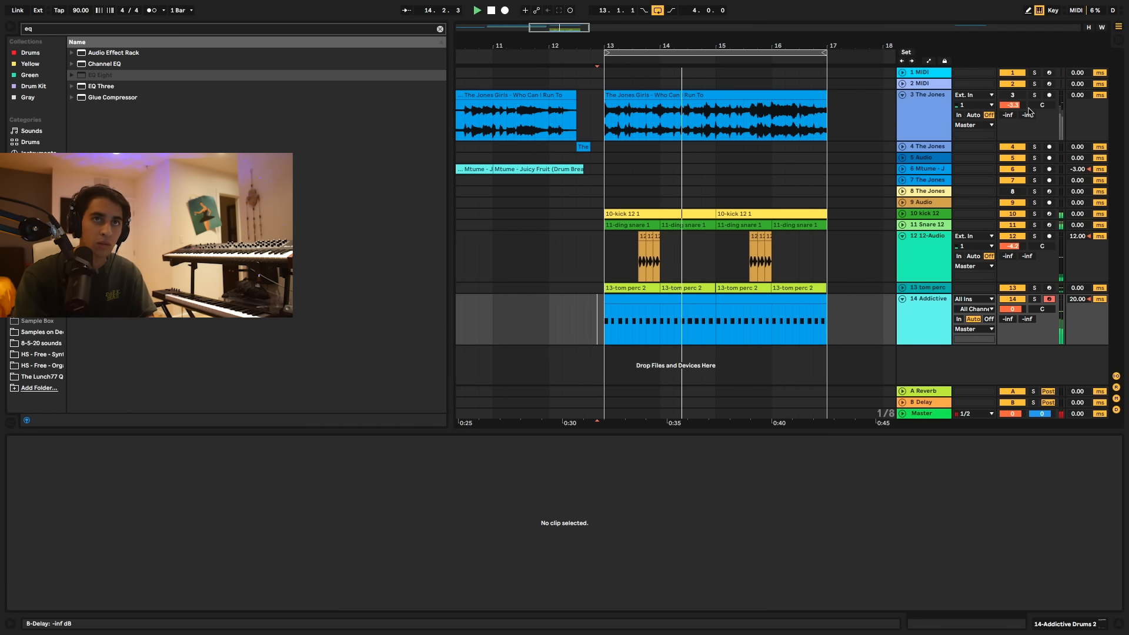
click(1012, 95)
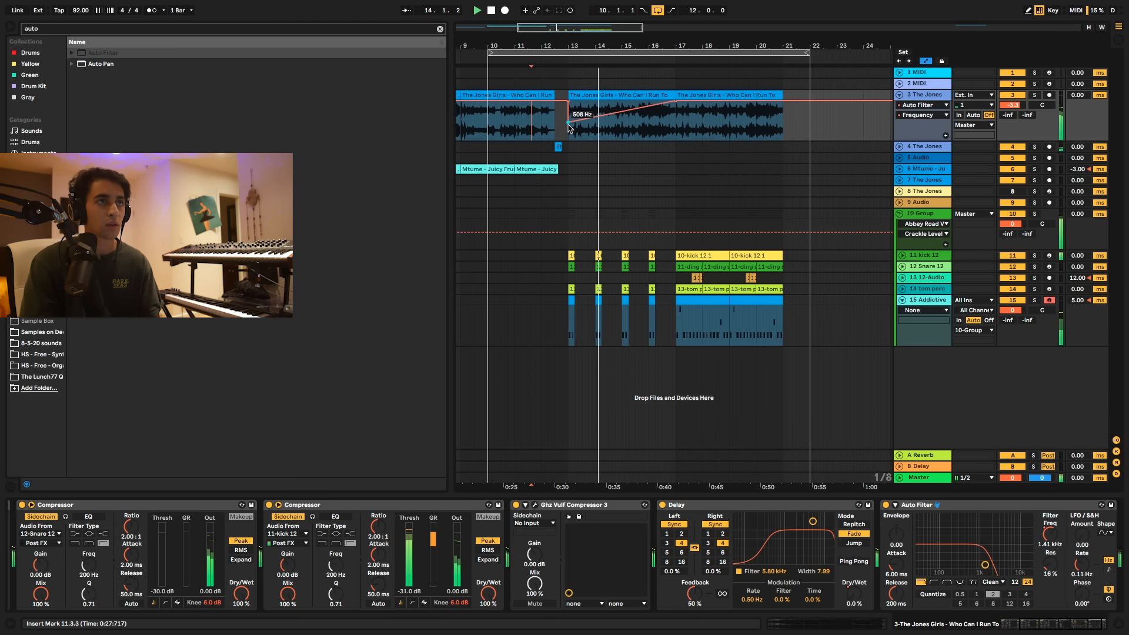
Step: Lower track 3's Auto Filter frequency automation at bar 13 and to 3.30 kHz at bar 17, and hide the automation lanes
drag(568, 124, 568, 127)
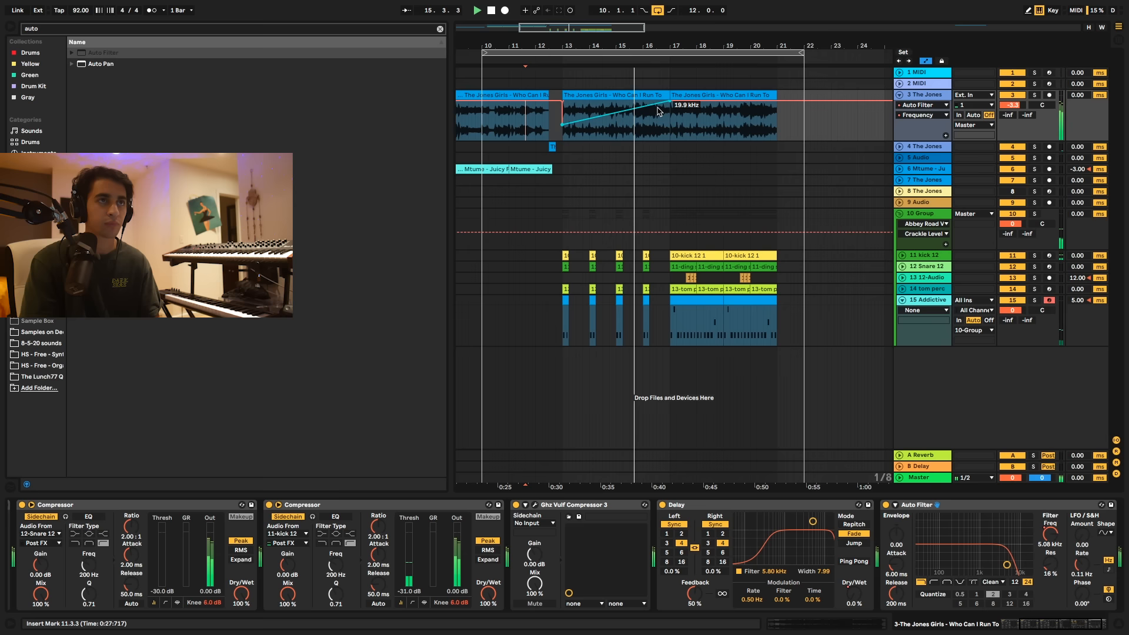
drag(669, 101, 670, 111)
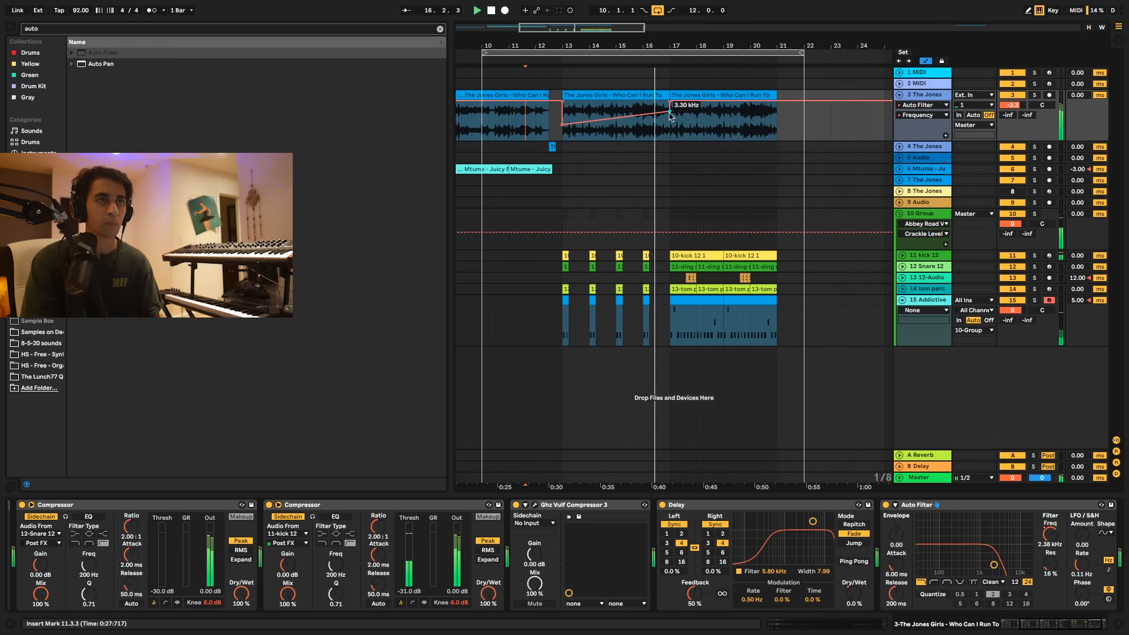
scroll(691, 123, right, 2)
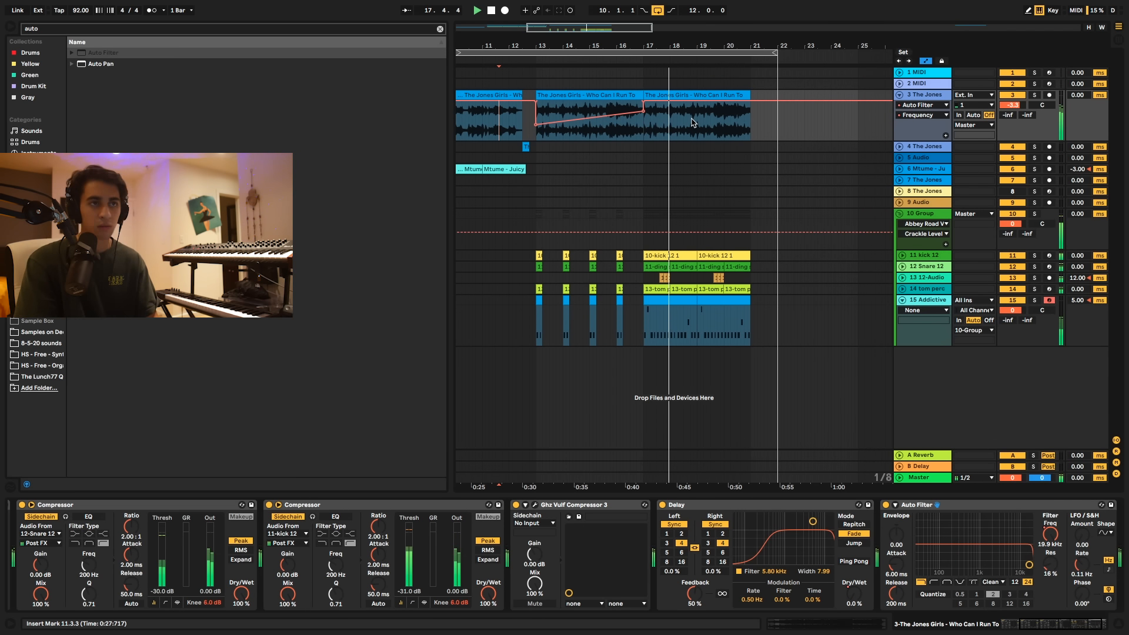
scroll(692, 122, left, 1)
key(a)
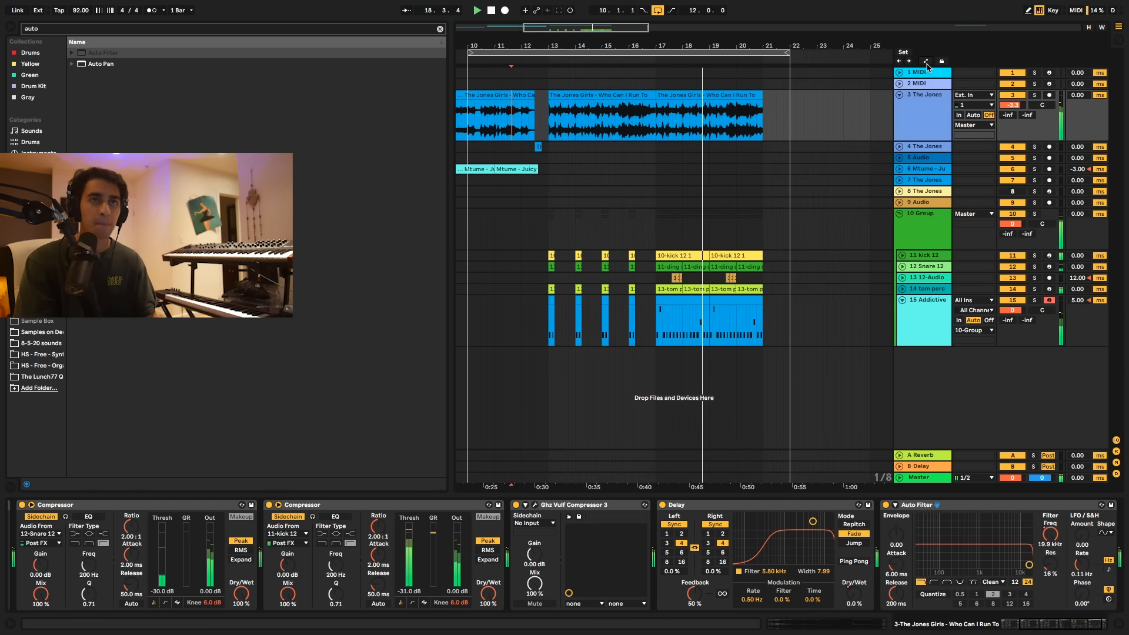
Step: Collapse all tracks and duplicate the bar 17 to 21 section so it repeats up to bar 25
alt+click(900, 96)
scroll(713, 151, left, 2)
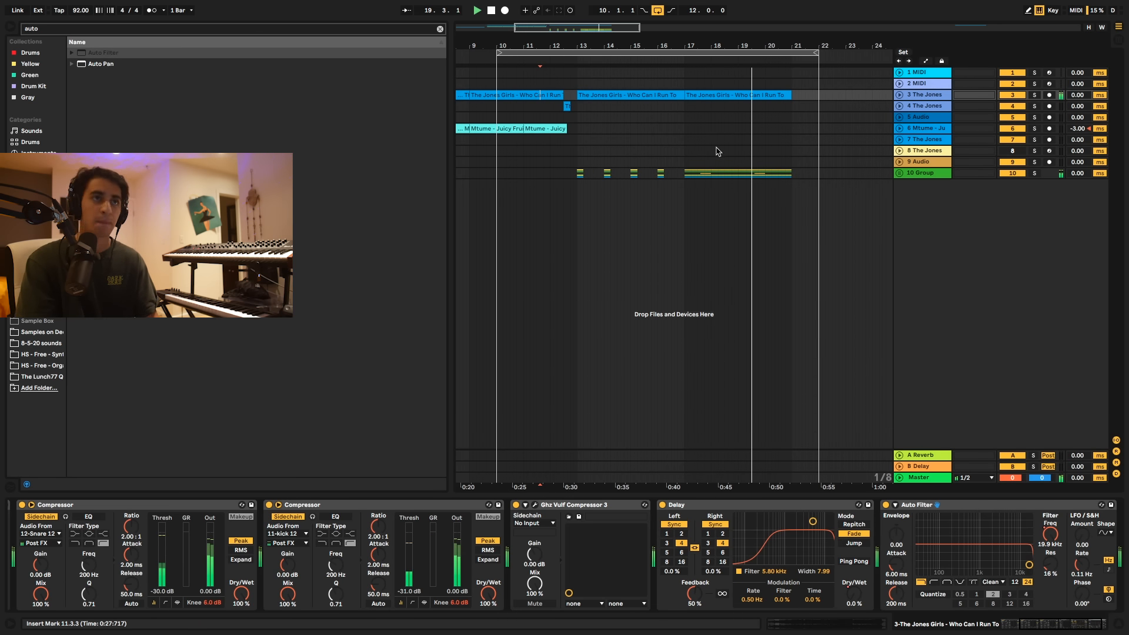
scroll(700, 146, right, 2)
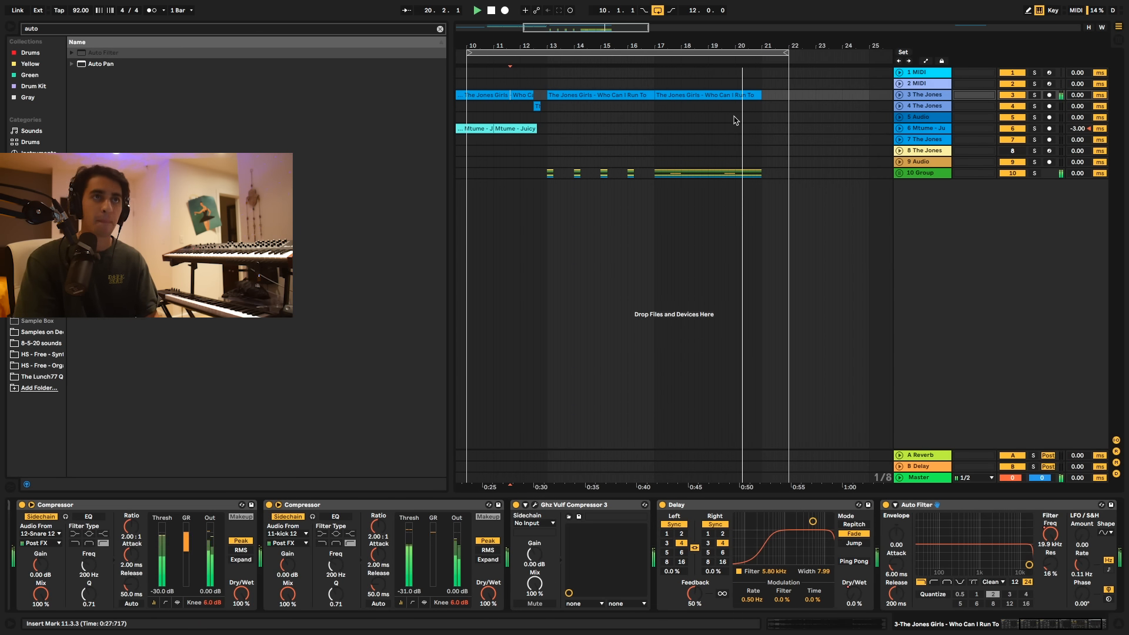
key(ctrl+d)
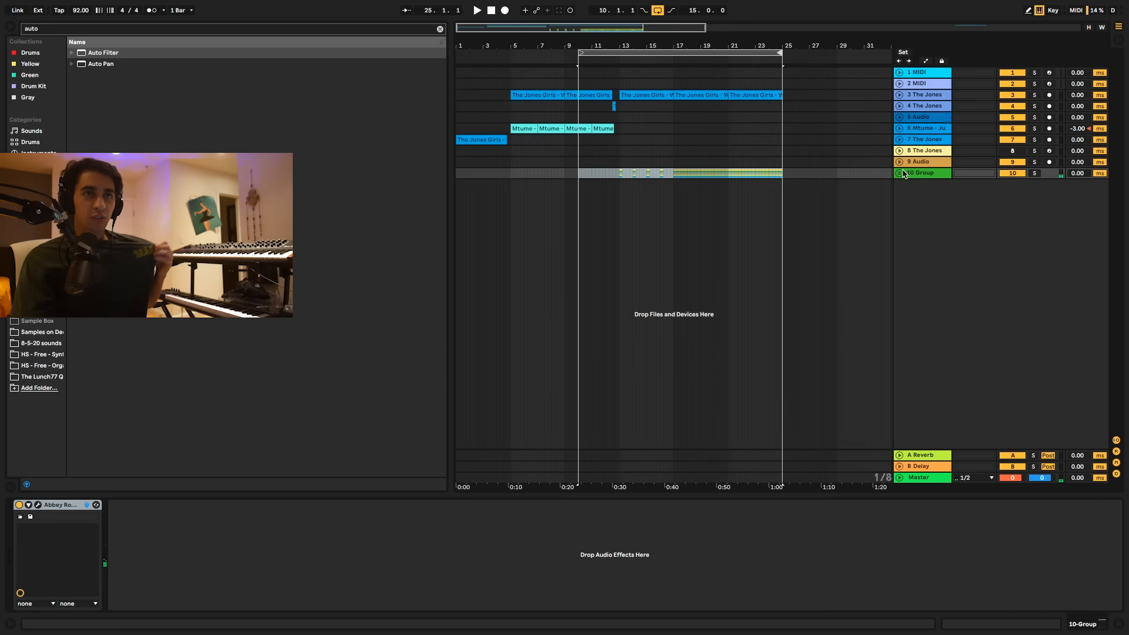
Step: Loop bars 13 to 17 for the Jones Girls sampler on track 8 and set the insert mark at bar 13
click(905, 173)
click(899, 174)
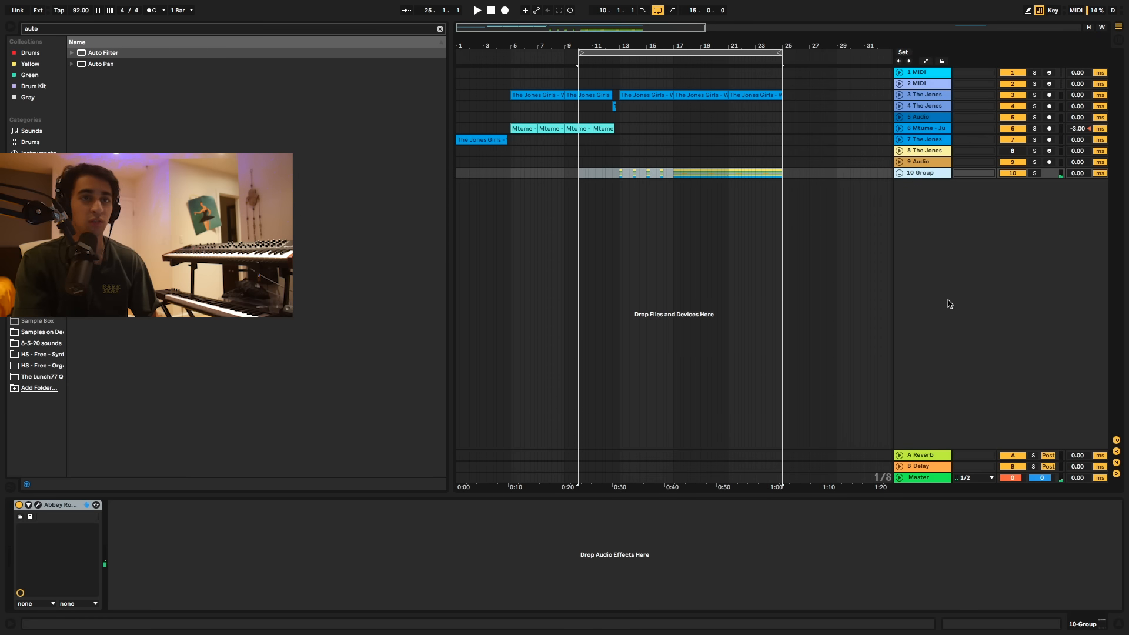
click(931, 154)
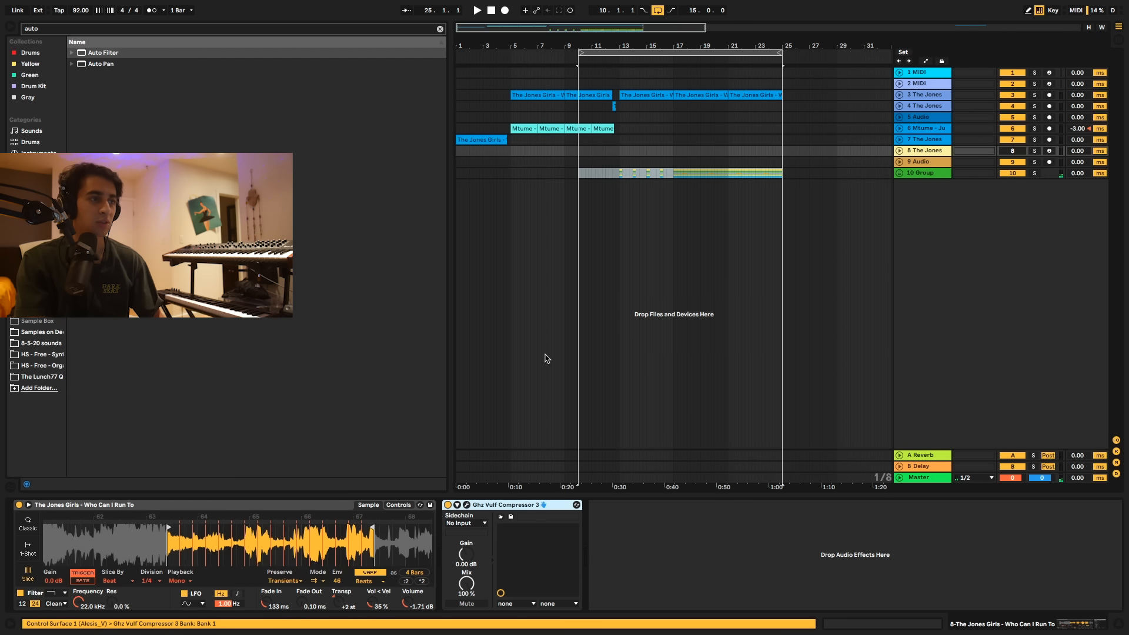
key(z)
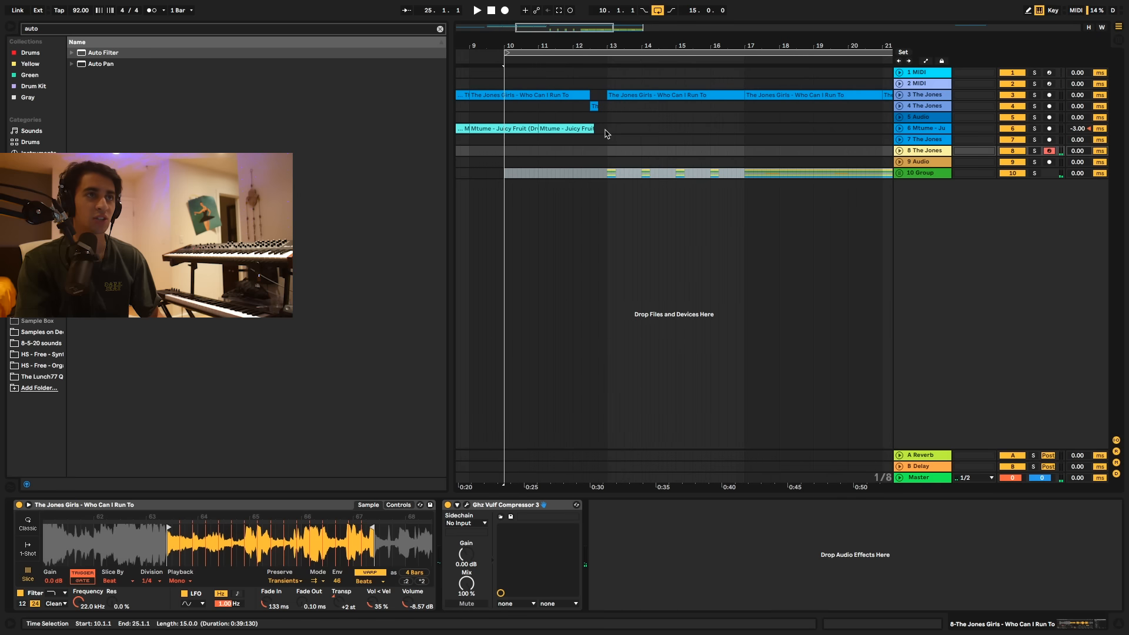
drag(608, 155, 746, 160)
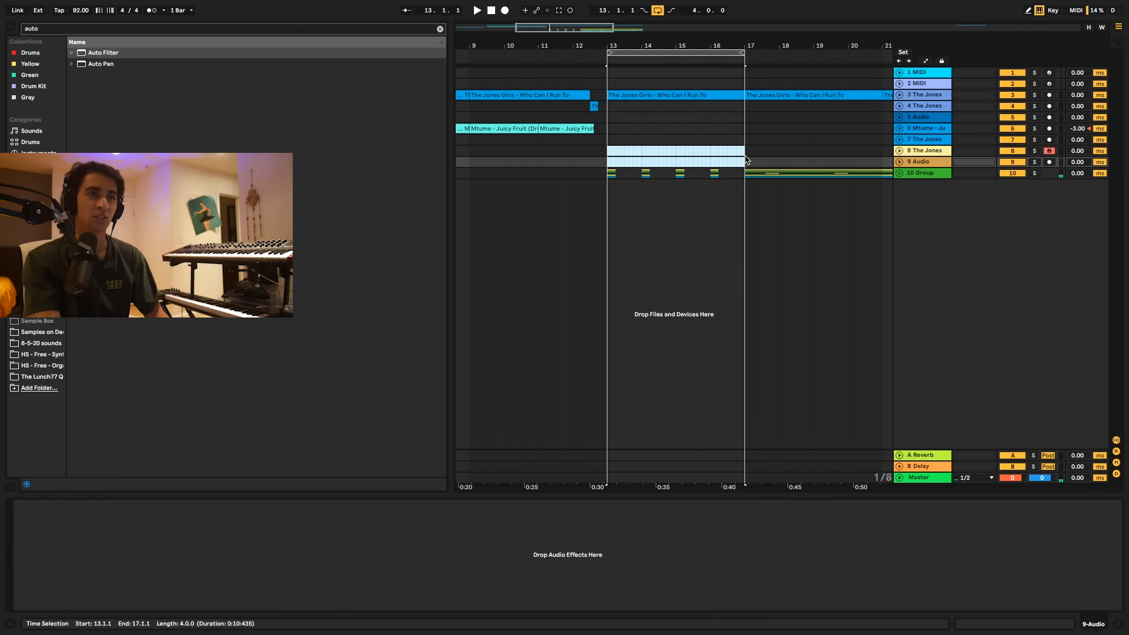
click(608, 153)
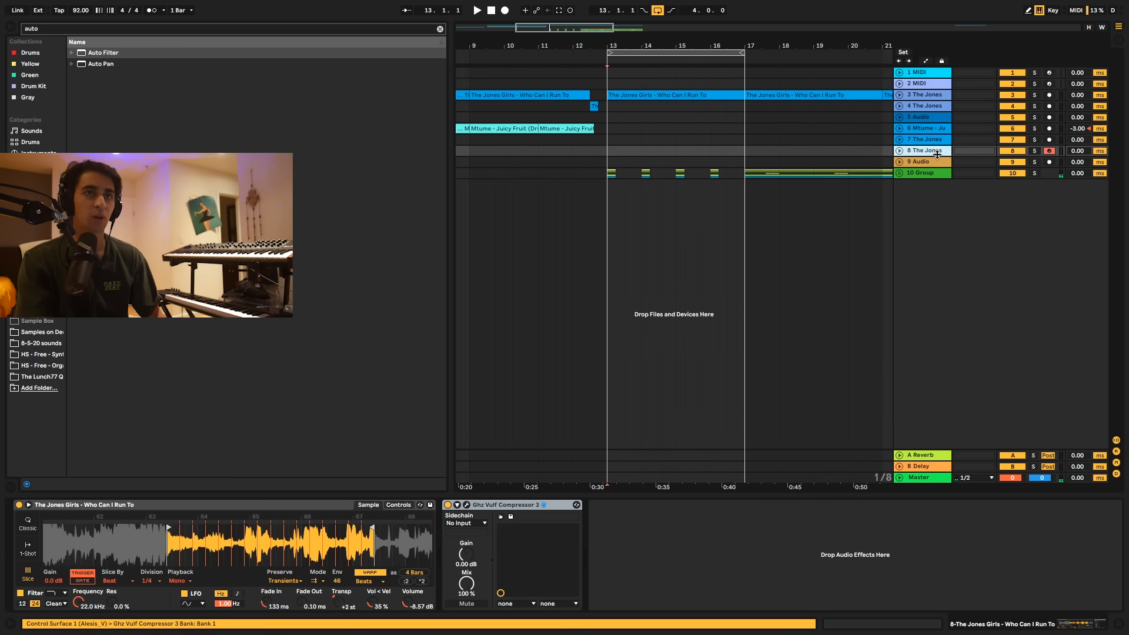
Step: Add the Valhalla plug-in, Auto Filter and Delay to the sampler on track 8 and set the insert mark at bar 13
key(ctrl+f)
text(delay)
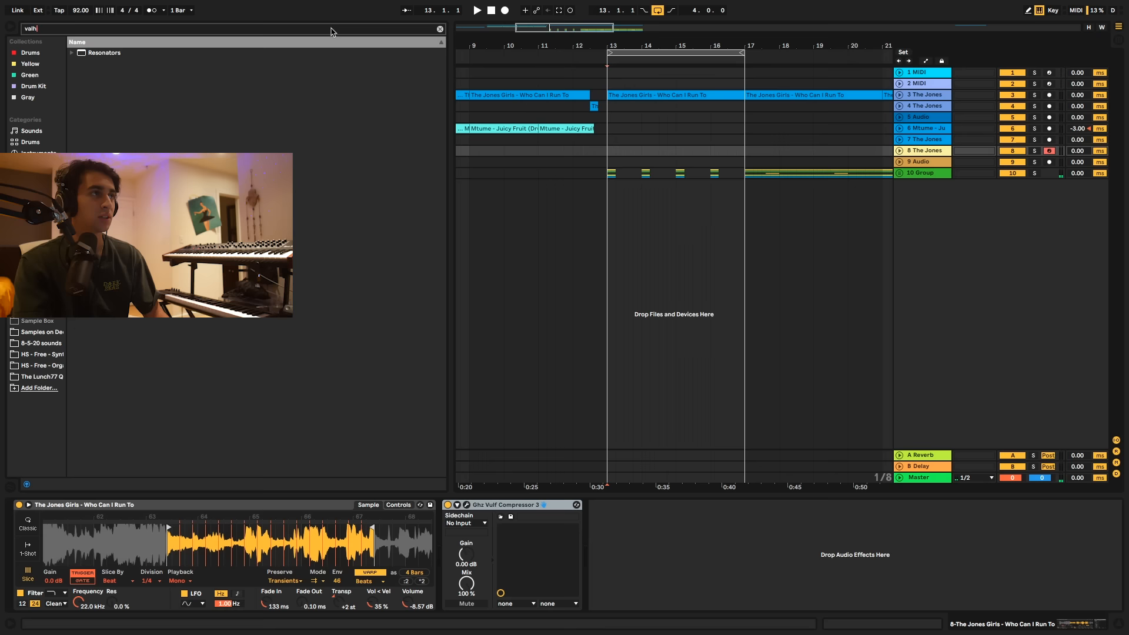
click(928, 154)
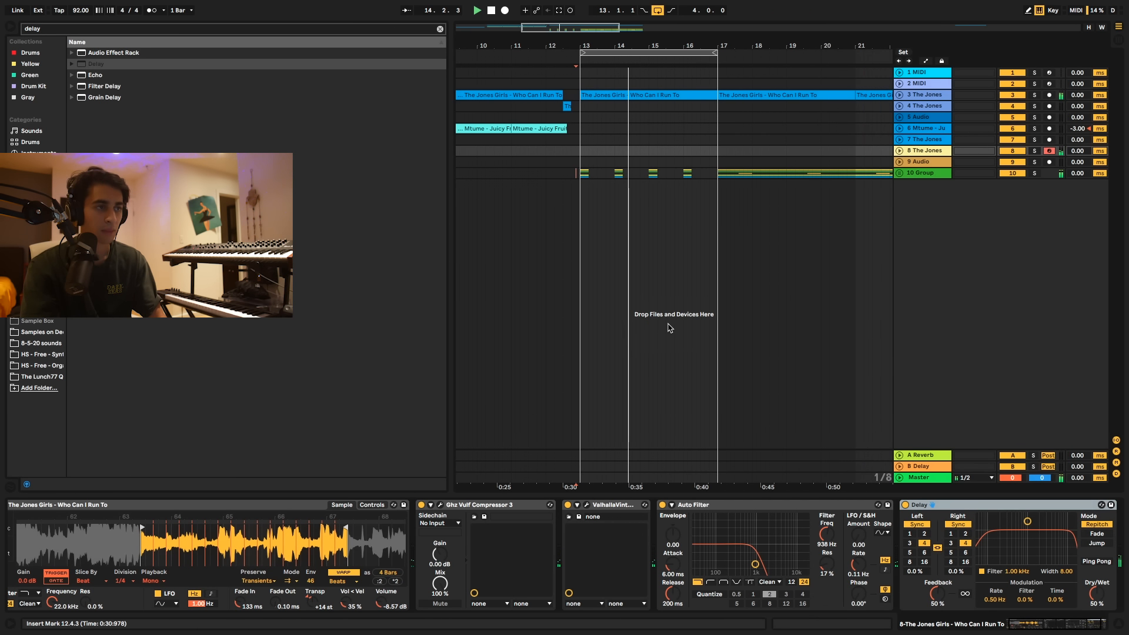
scroll(670, 328, right, 1)
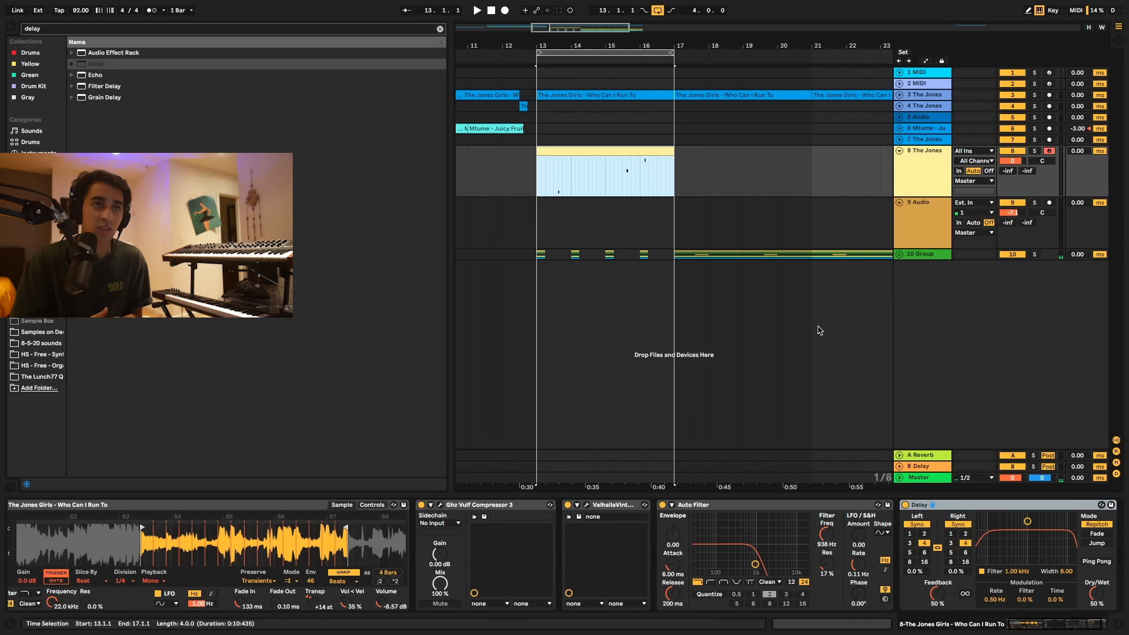
click(535, 173)
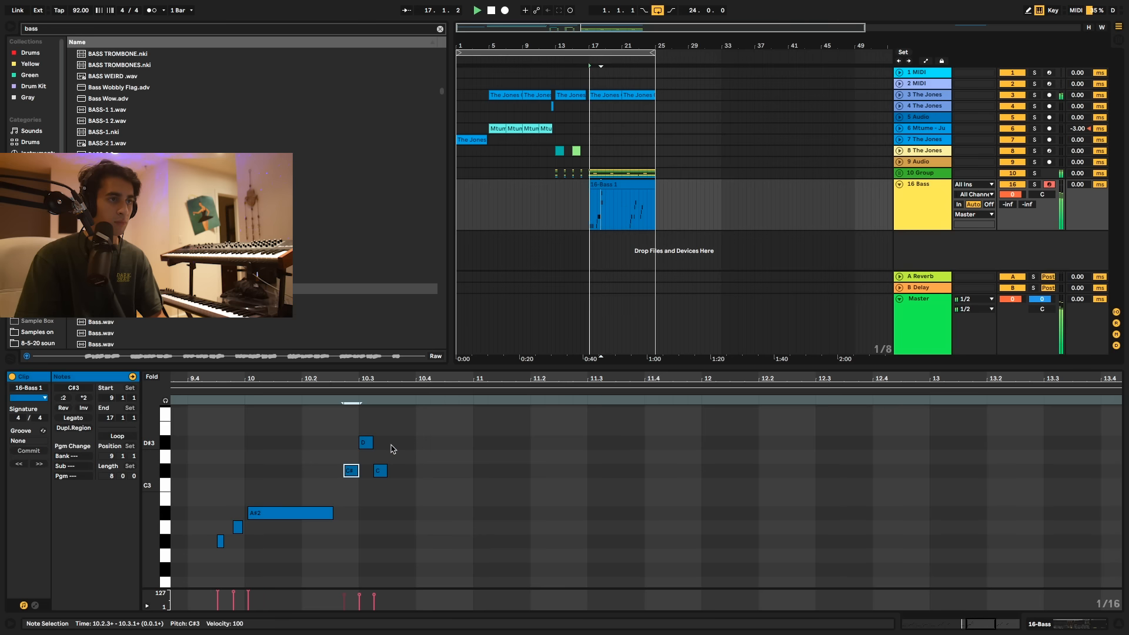
Step: Draw a D#3 note at 10.3.3, lasting until 10.4.1, in the Bass clip on track 16
click(393, 443)
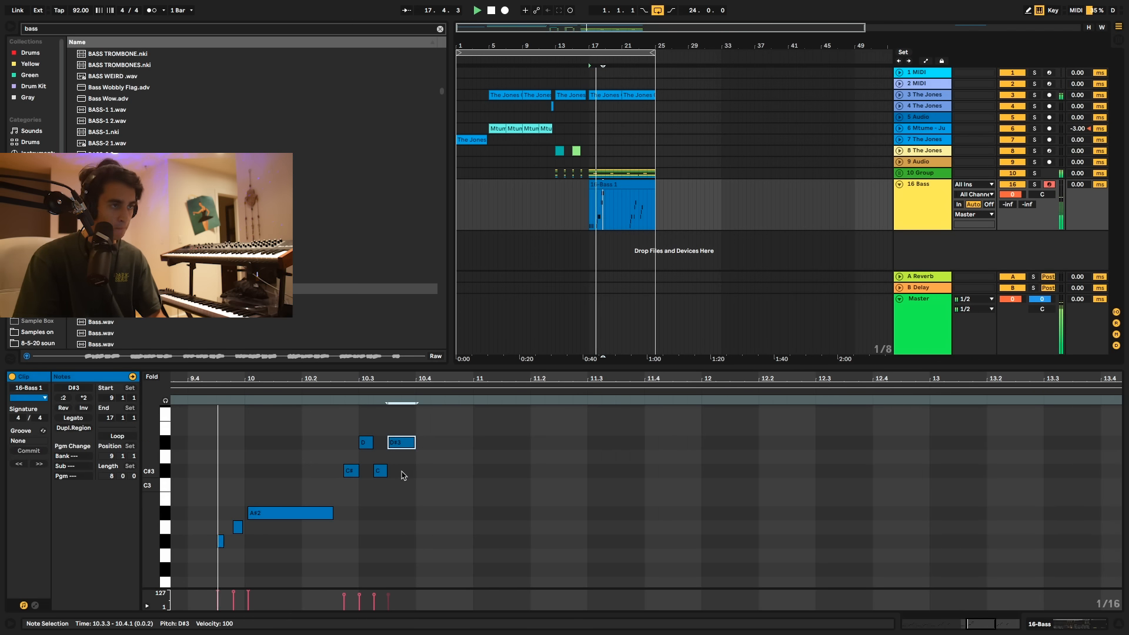
scroll(403, 474, left, 1)
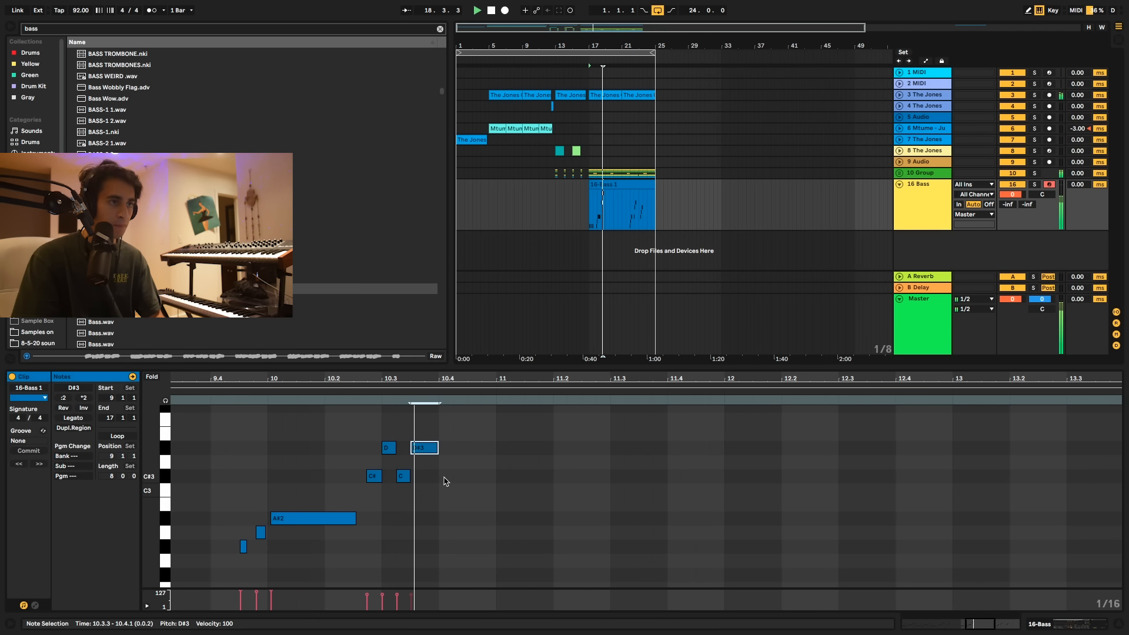
Step: Add a C#3 note in the last beat of bar 10 in the Bass clip on track 16
double_click(475, 476)
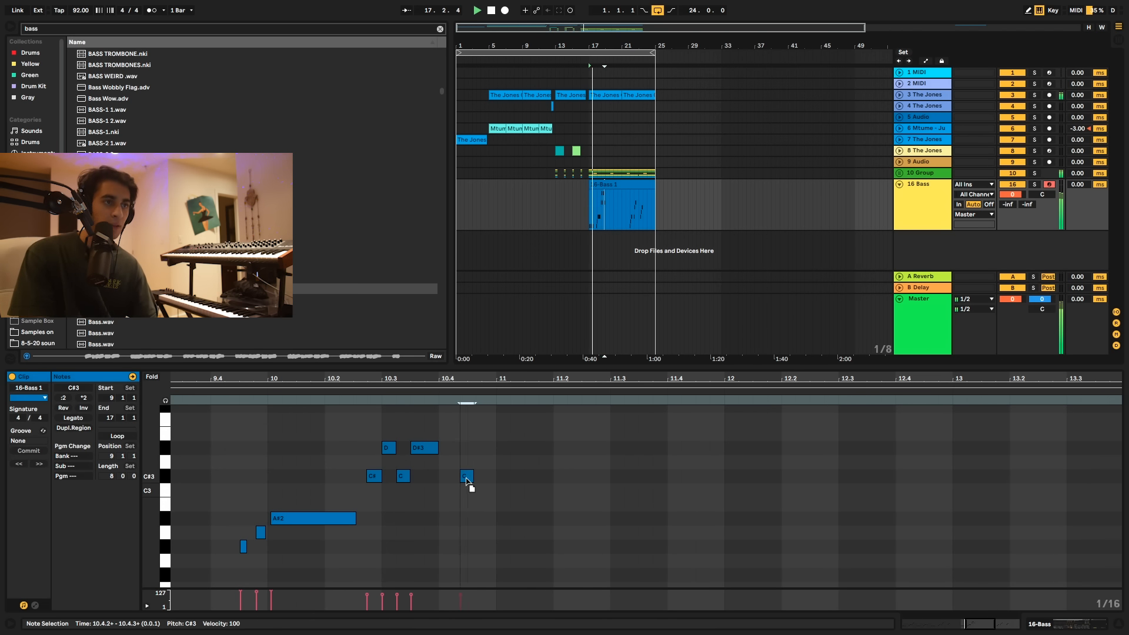
drag(467, 481, 493, 477)
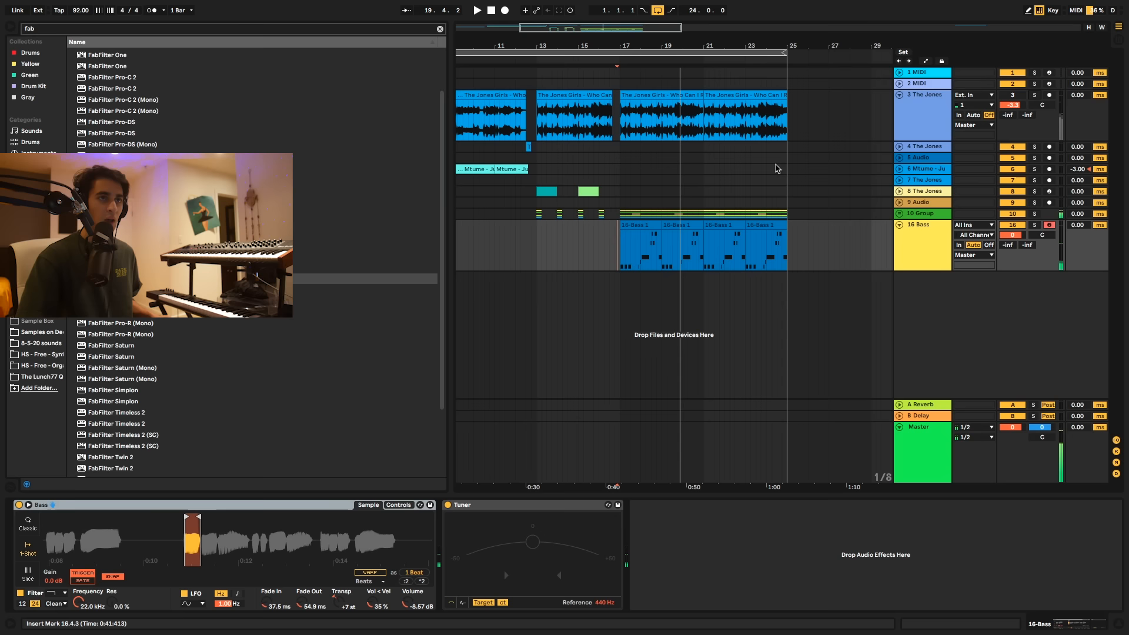
Step: Insert a new audio track below the Bass track and record a take on it starting at bar 15
click(581, 243)
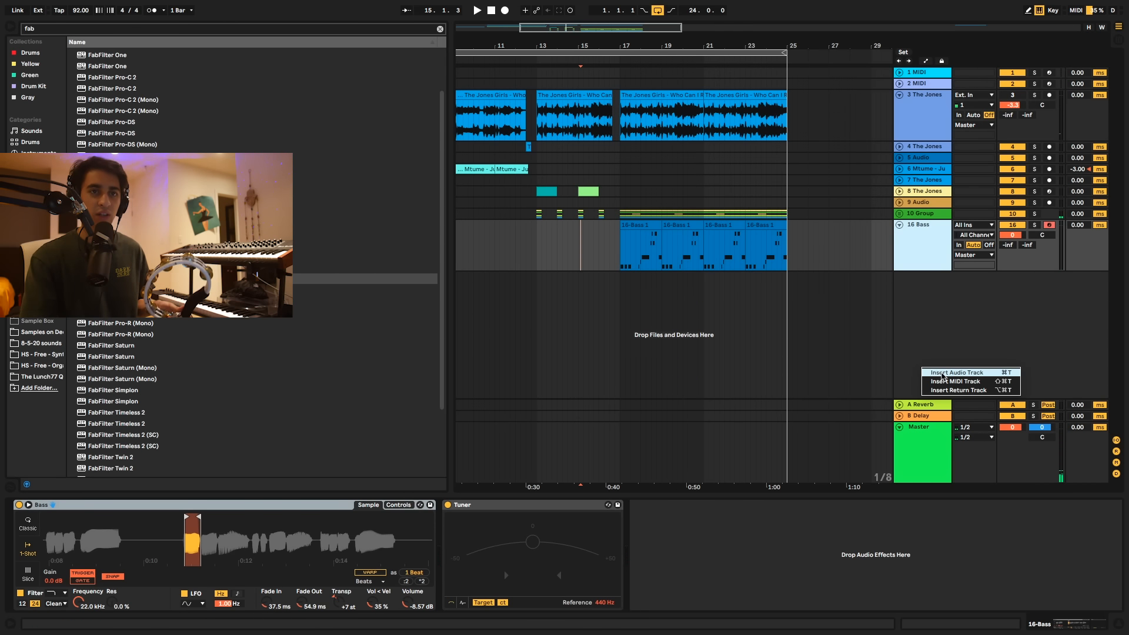
key(ctrl+t)
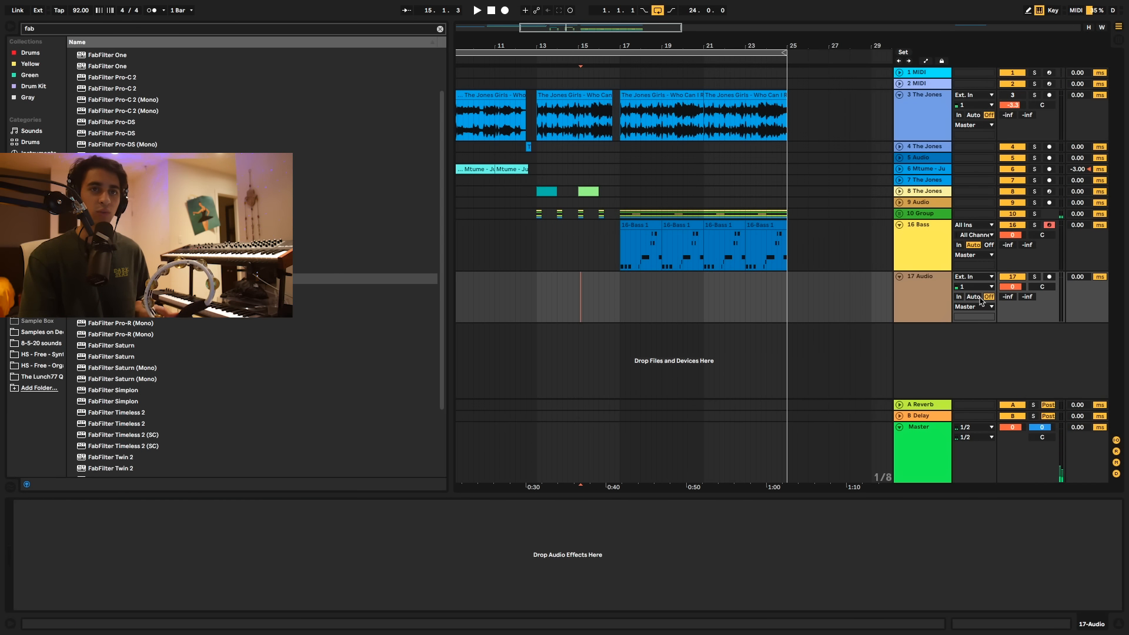
key(F9)
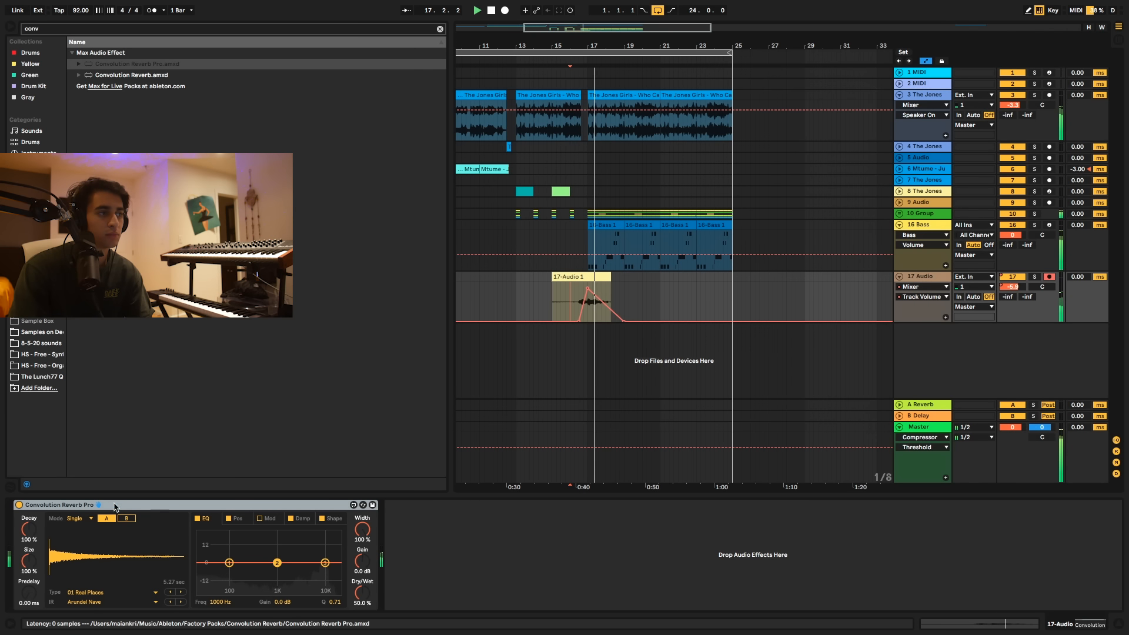
Step: Hide the automation lanes and select the opening of the Jones Girls clip from bar 17 on track 3
click(925, 60)
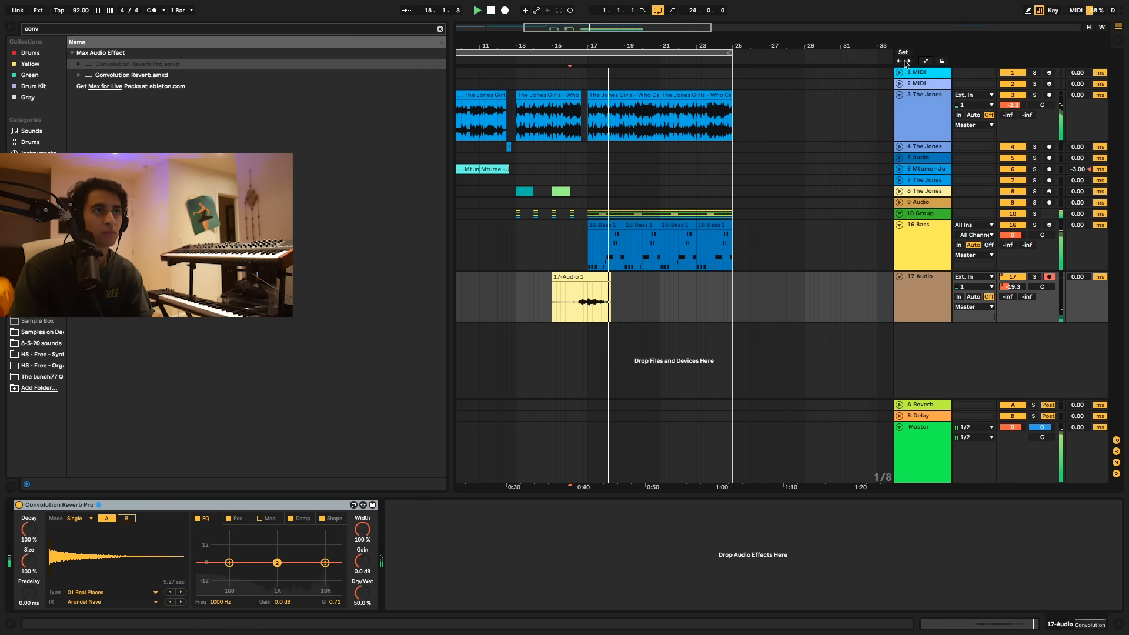
drag(588, 120, 619, 120)
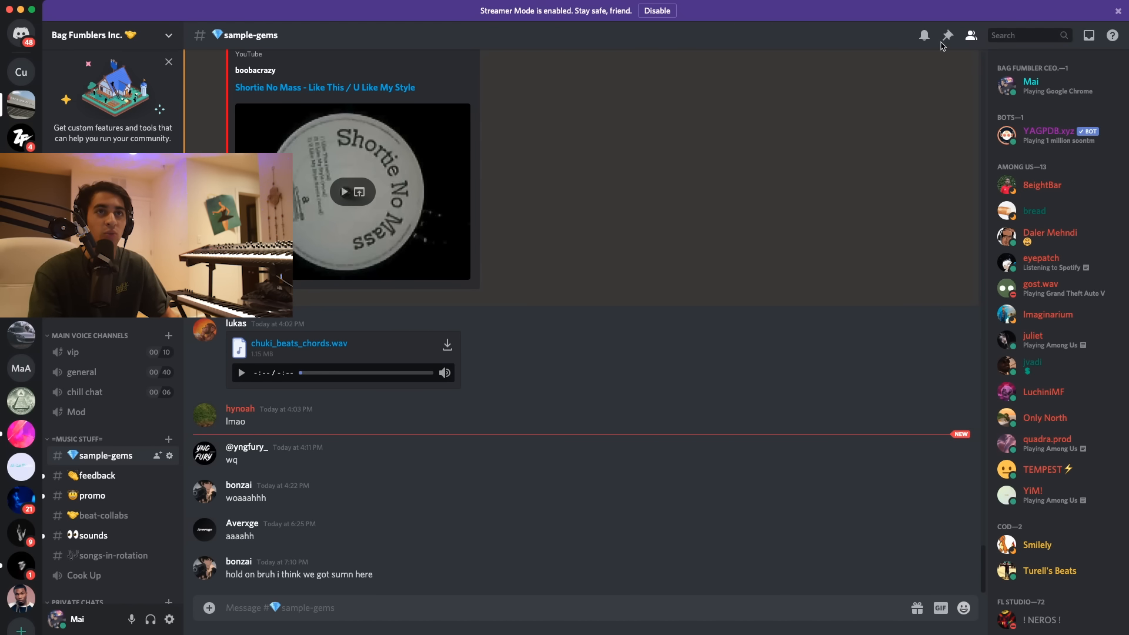
Step: Switch to Discord and open the Google Drive folder link from the sample-gems channel's pinned messages
click(947, 36)
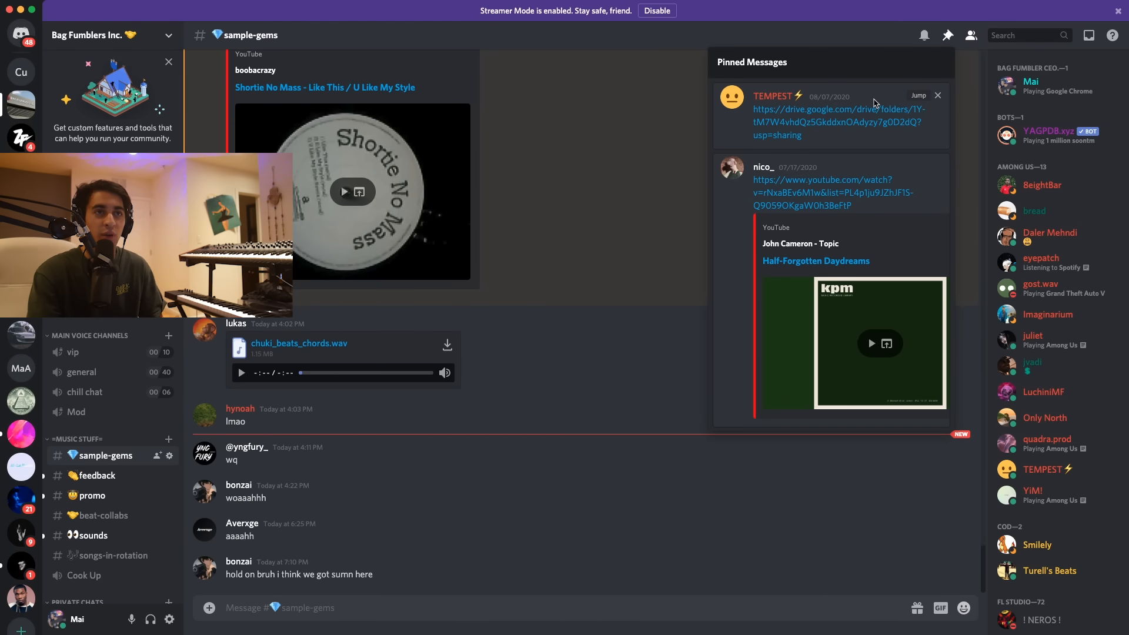
click(835, 122)
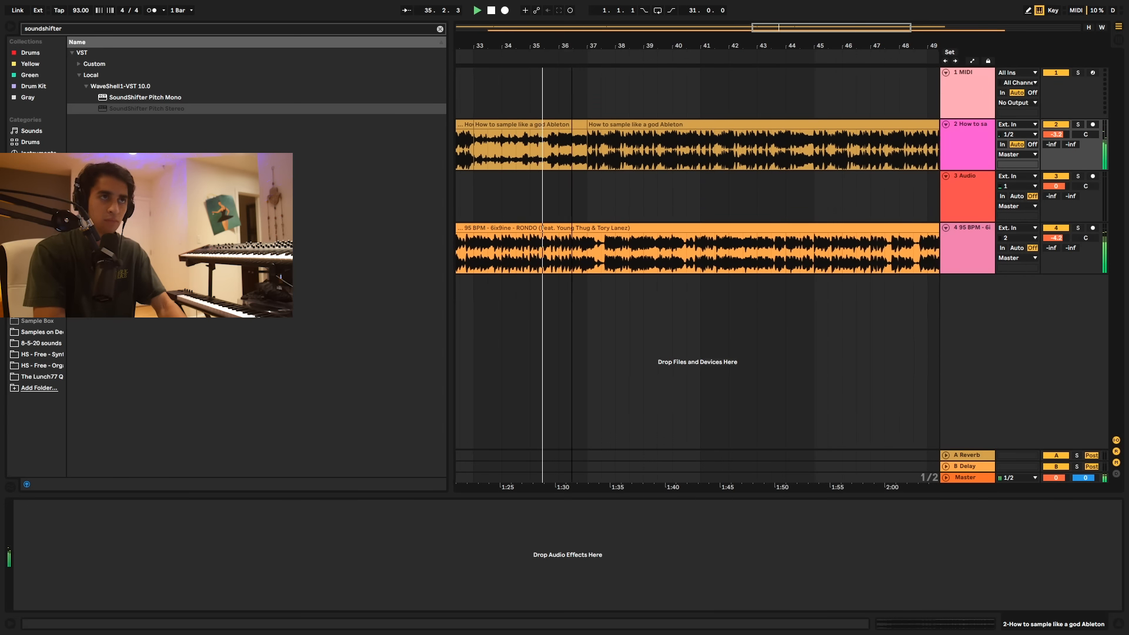
Step: Try SoundShifter Pitch Stereo on the Master track with a 3-semitone transpose, and remove it
drag(552, 48, 577, 44)
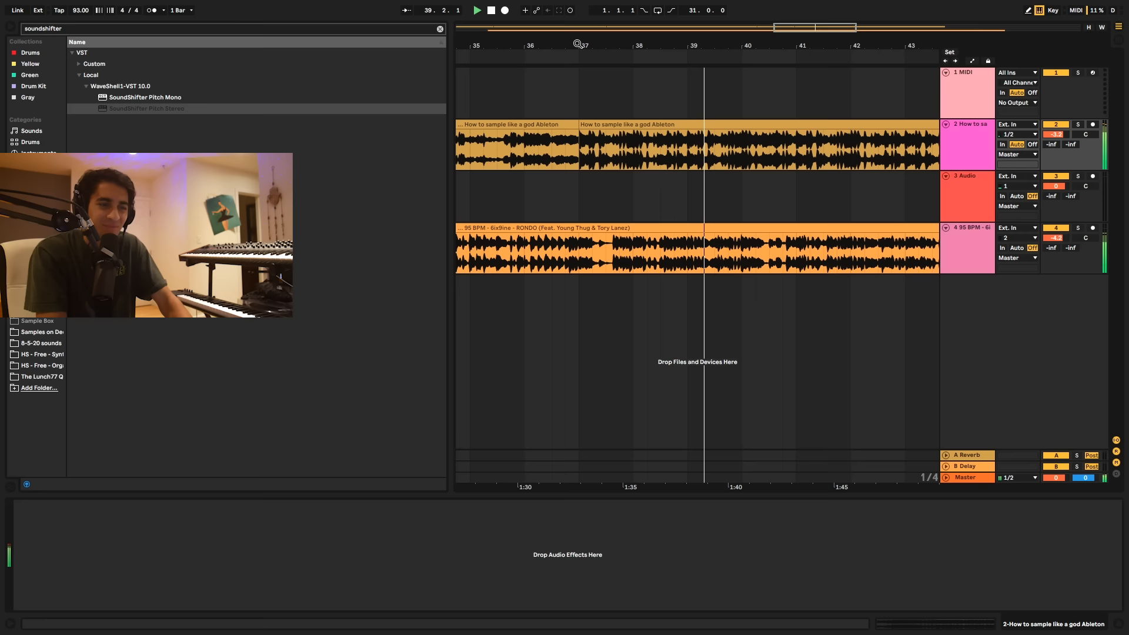
click(958, 478)
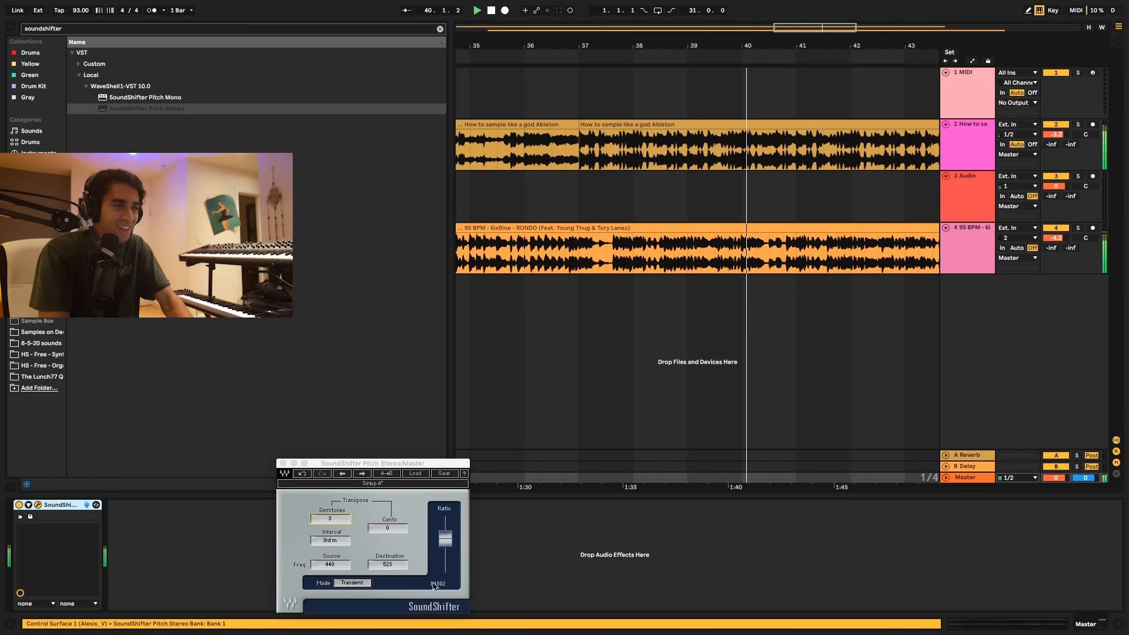
click(351, 583)
key(Delete)
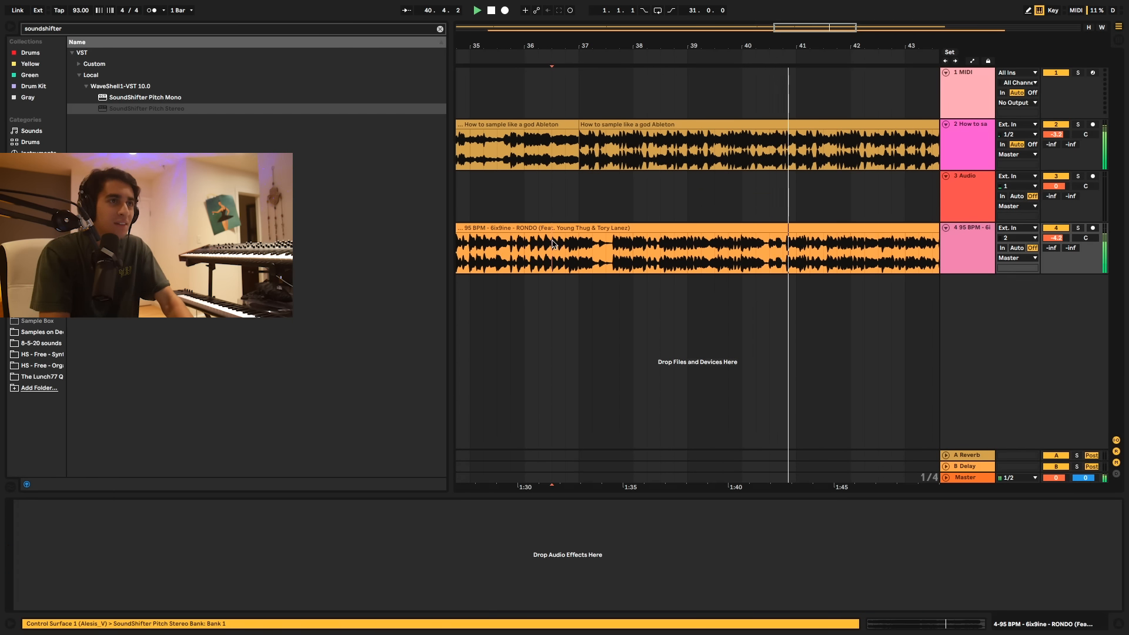